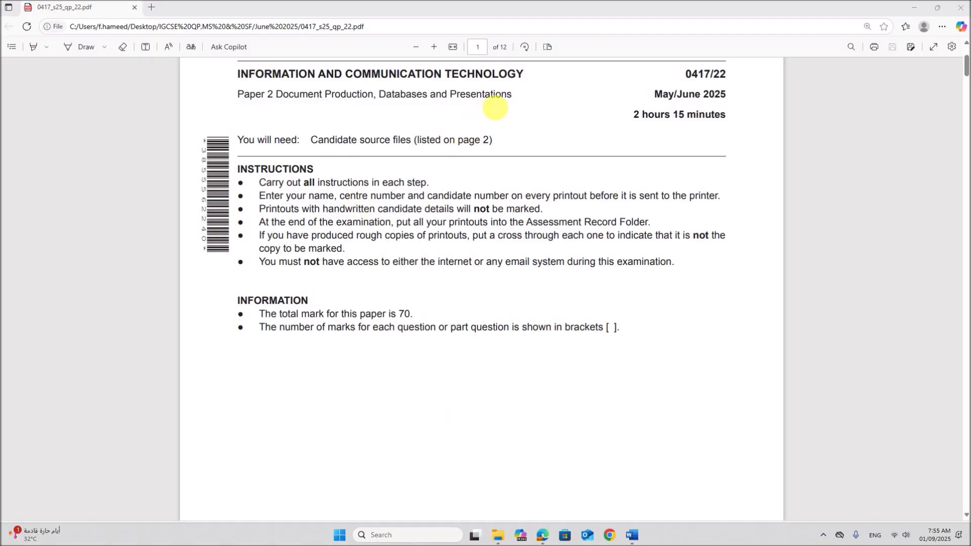
# Highlight 'Paper 2' and the exam date on the cover page, then scroll down.
pyautogui.moveTo(238, 95); pyautogui.dragTo(274, 95)
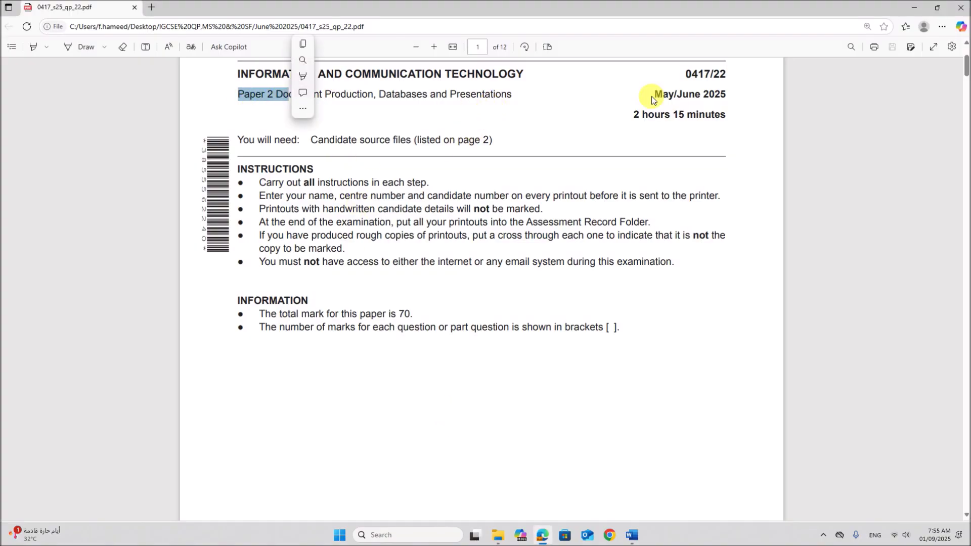
pyautogui.moveTo(678, 95); pyautogui.dragTo(723, 95)
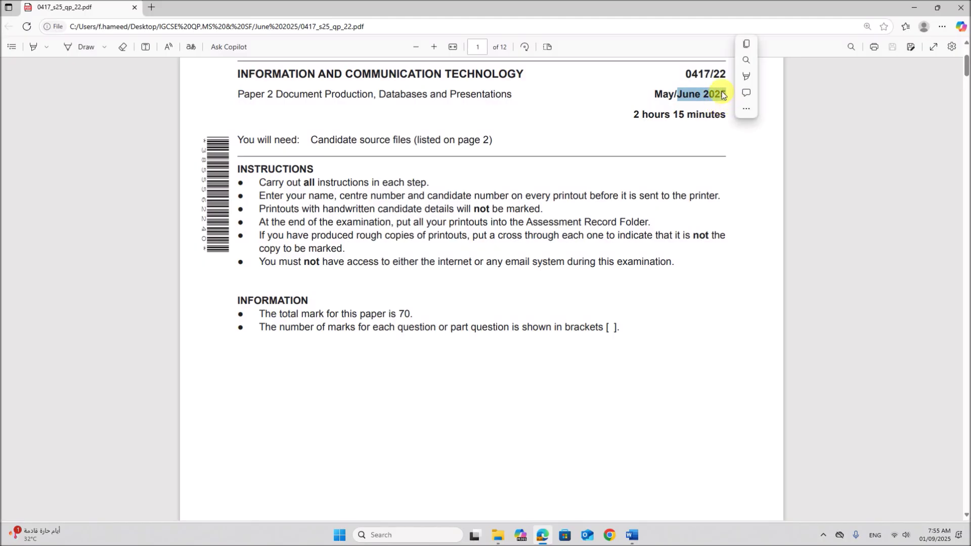
pyautogui.click(717, 80)
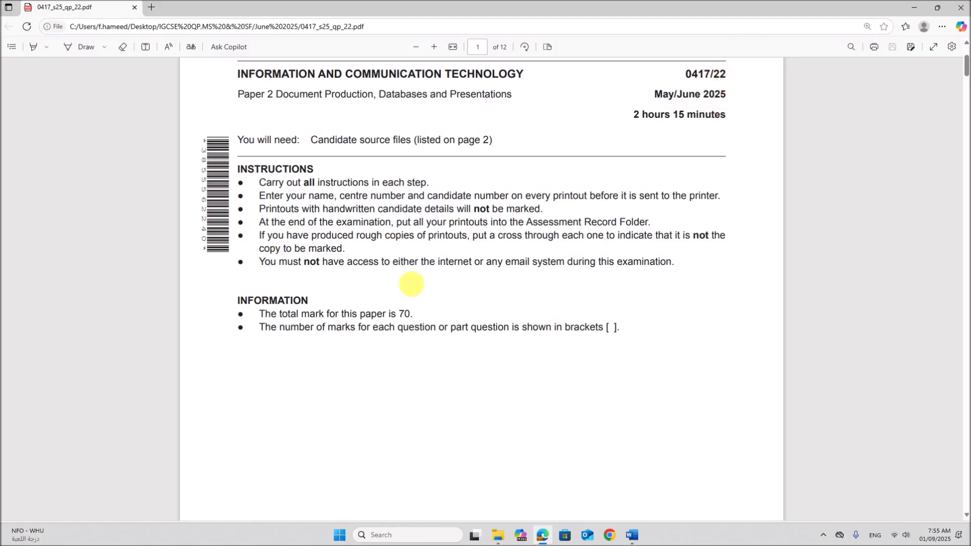
pyautogui.scroll(-15, 404, 304)
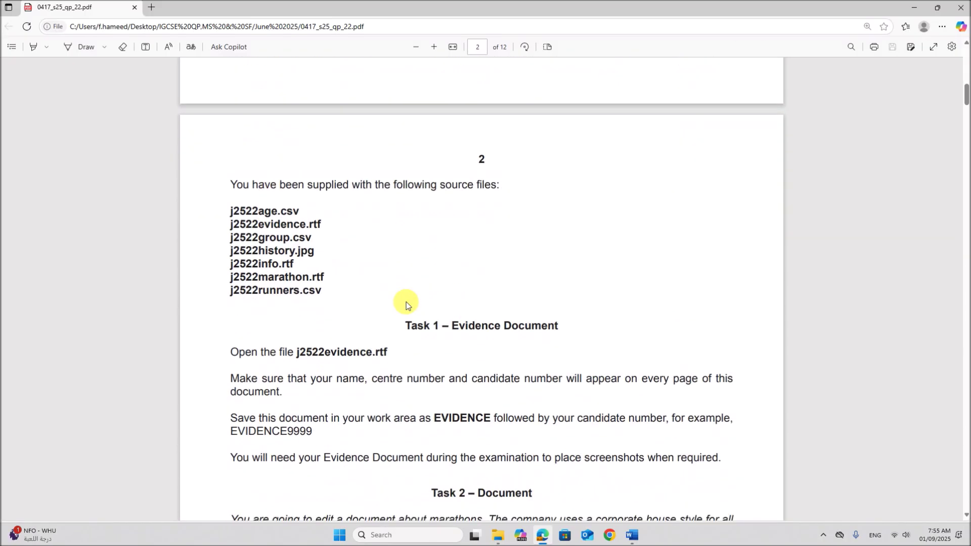
pyautogui.scroll(-1, 406, 301)
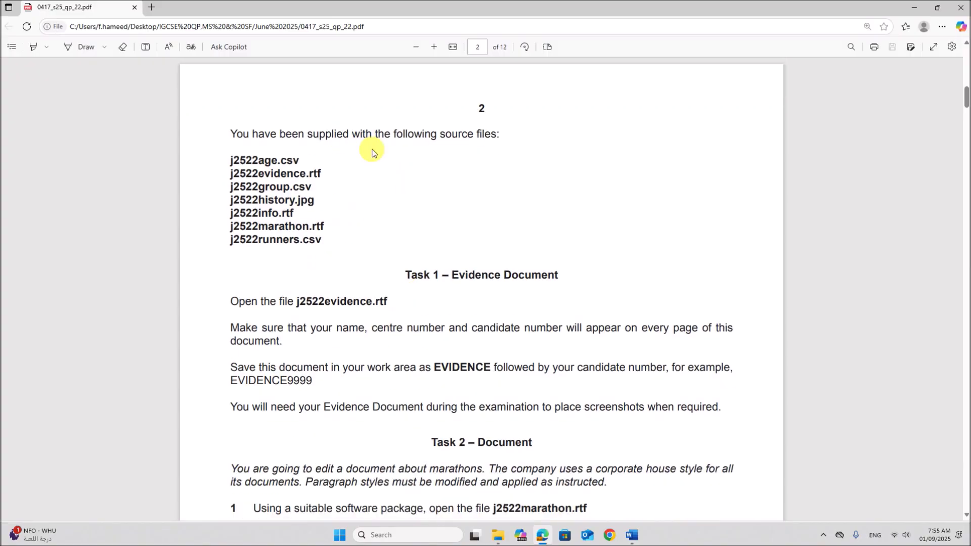
# Check the source files folder, then highlight EVIDENCE in page 2's Task 1 save instruction.
pyautogui.click(508, 539)
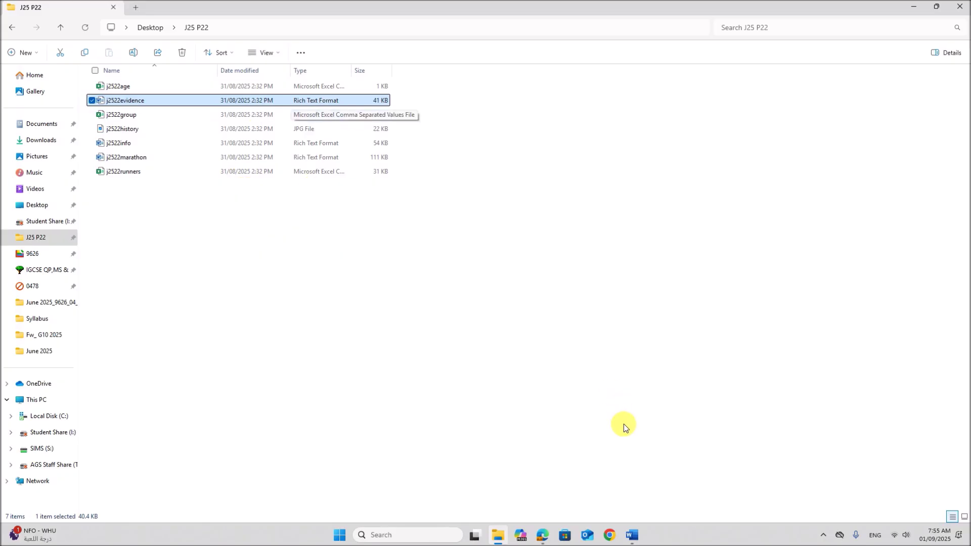
pyautogui.click(542, 535)
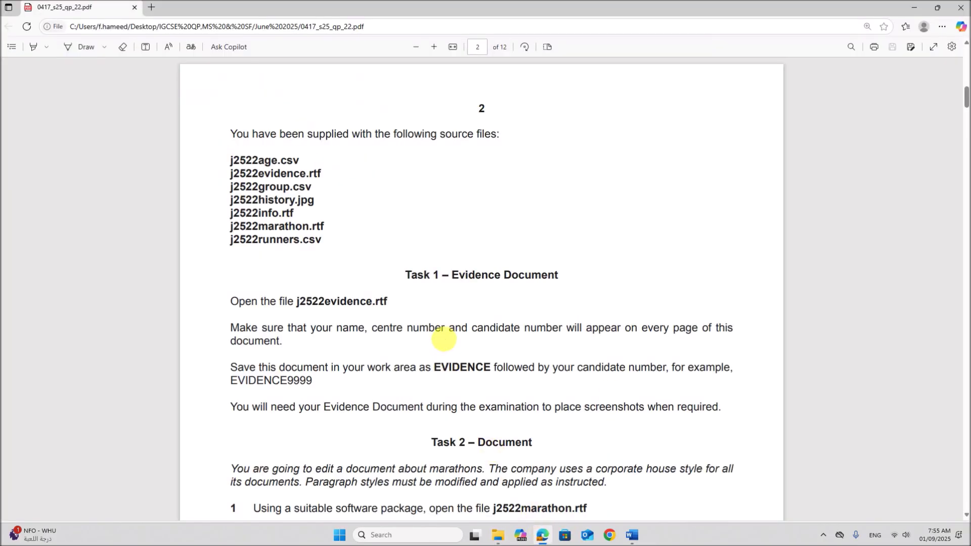
pyautogui.scroll(-2, 444, 339)
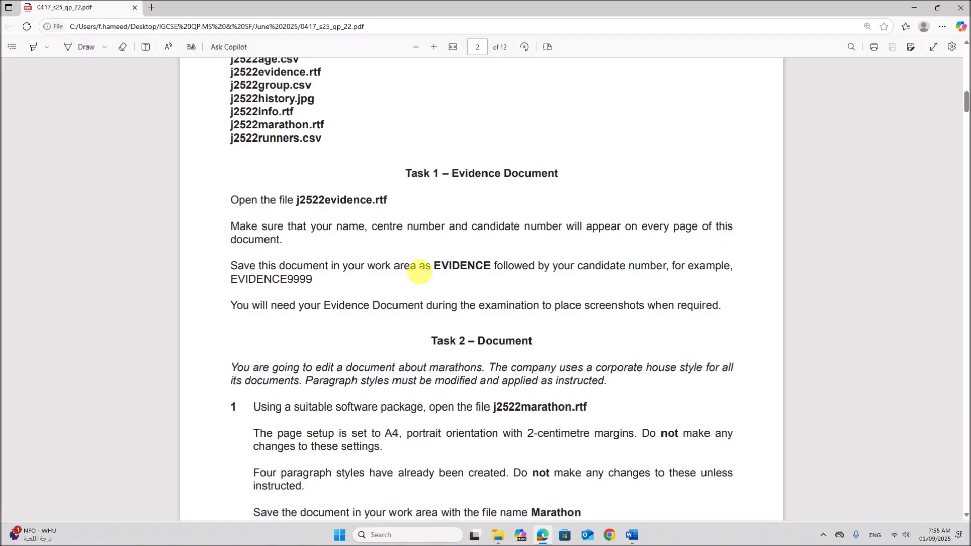
pyautogui.moveTo(441, 268); pyautogui.dragTo(489, 265)
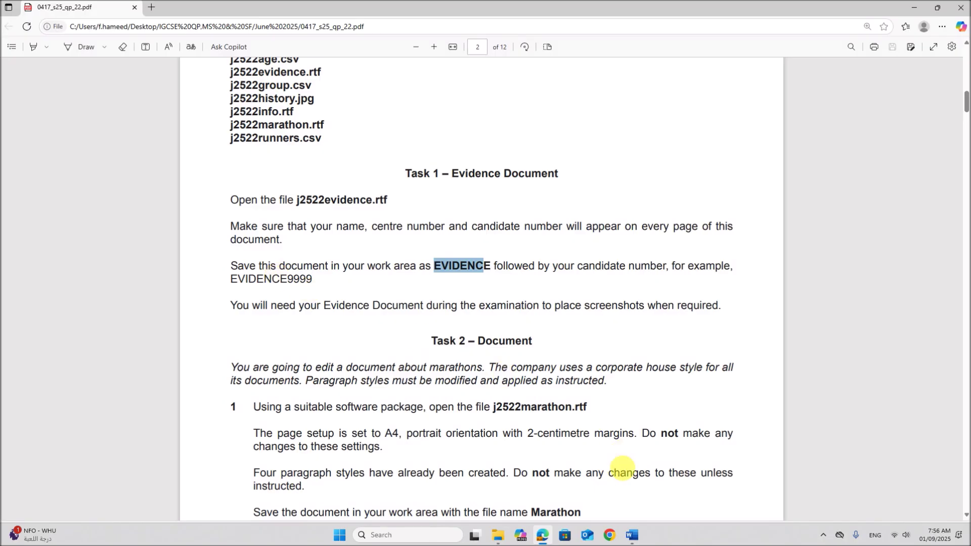
# Enable editing on the evidence document and insert a Blank (Three Columns) header.
pyautogui.click(636, 535)
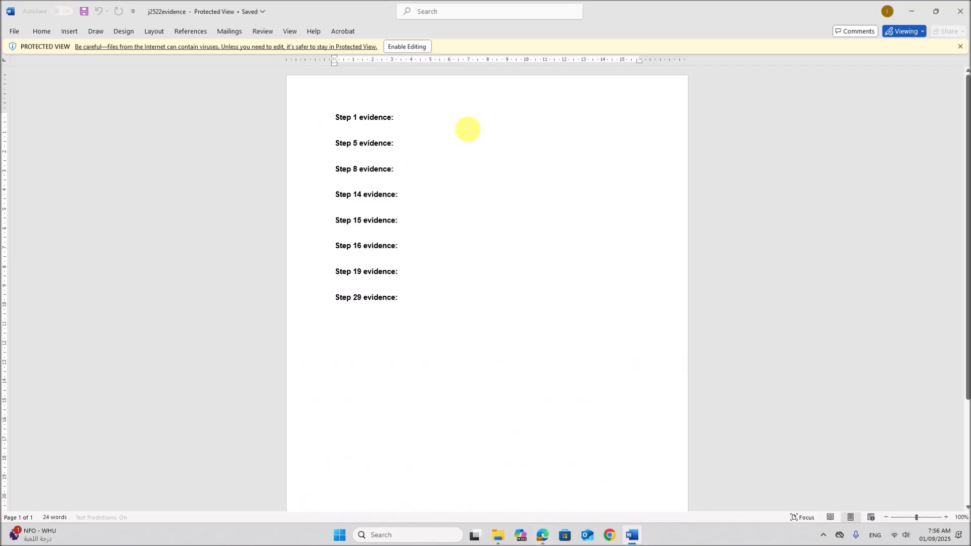
pyautogui.click(417, 47)
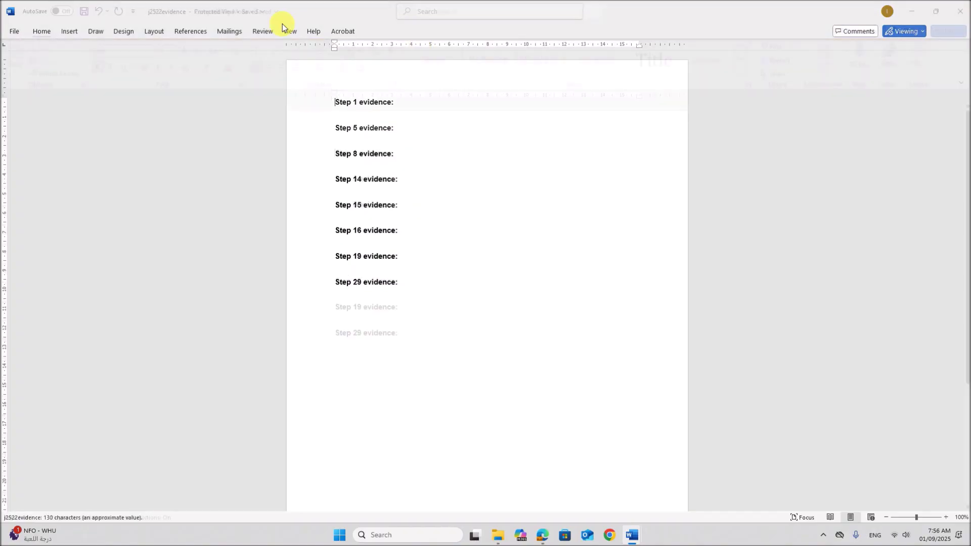
pyautogui.click(68, 32)
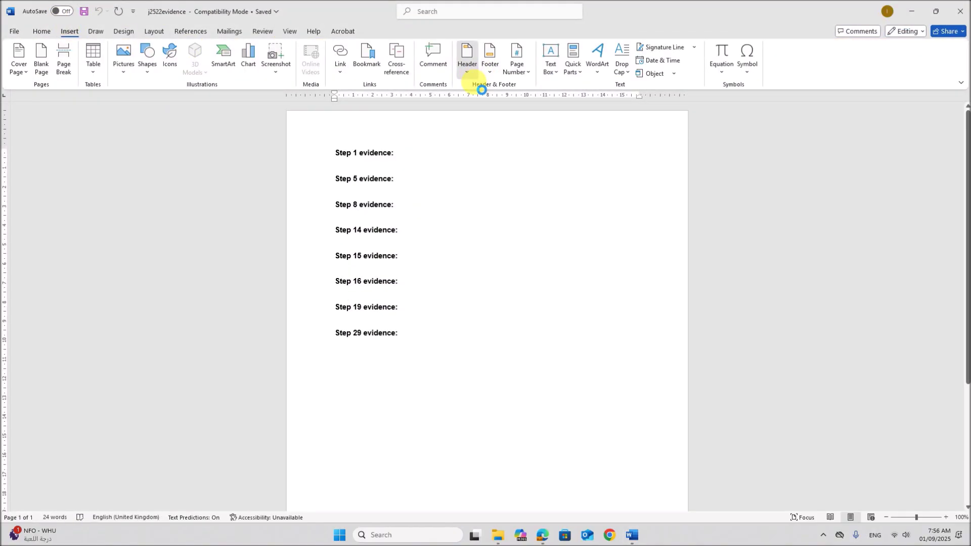
pyautogui.click(467, 60)
pyautogui.click(494, 176)
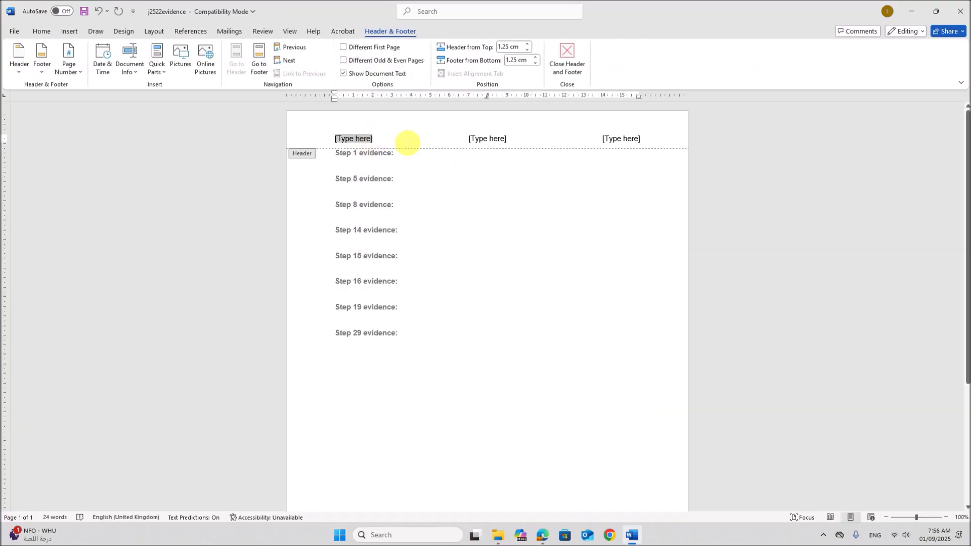
# Fill the three header placeholders with the candidate's name, centre number and candidate number.
pyautogui.write('Name')
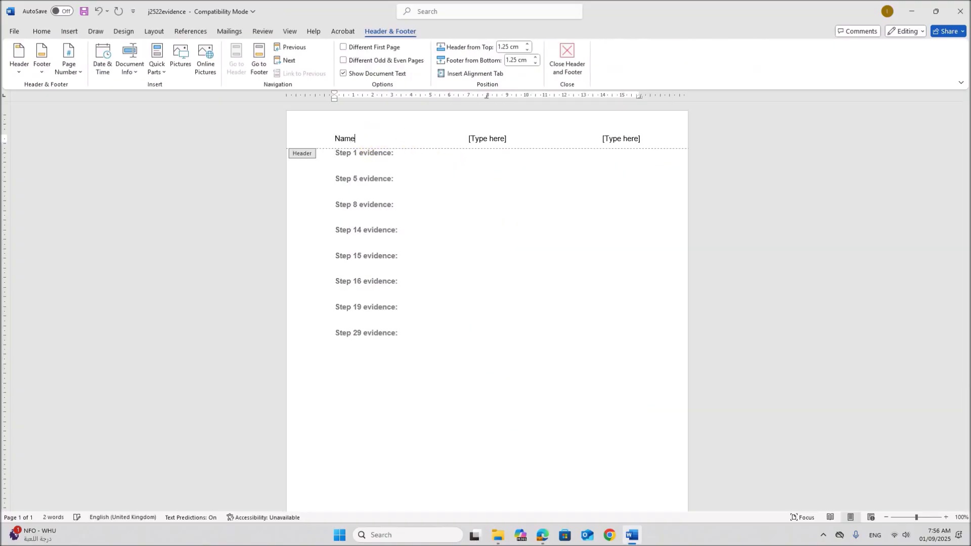
pyautogui.click(493, 138)
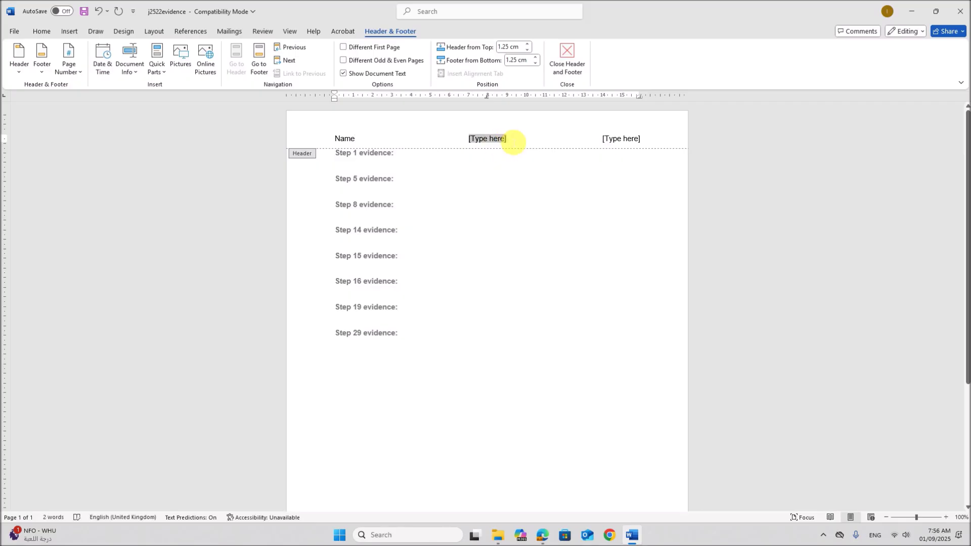
pyautogui.write('Centre')
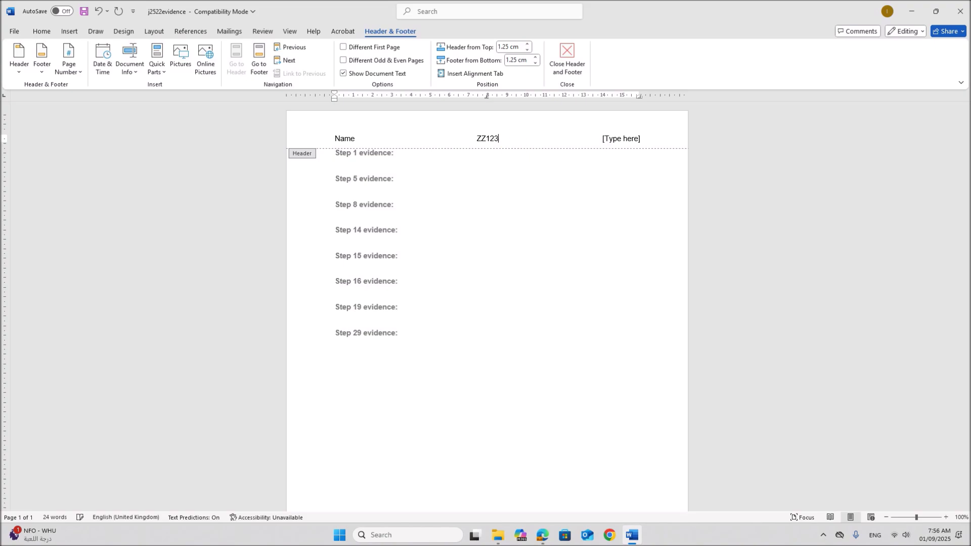
pyautogui.click(615, 140)
pyautogui.write('1')
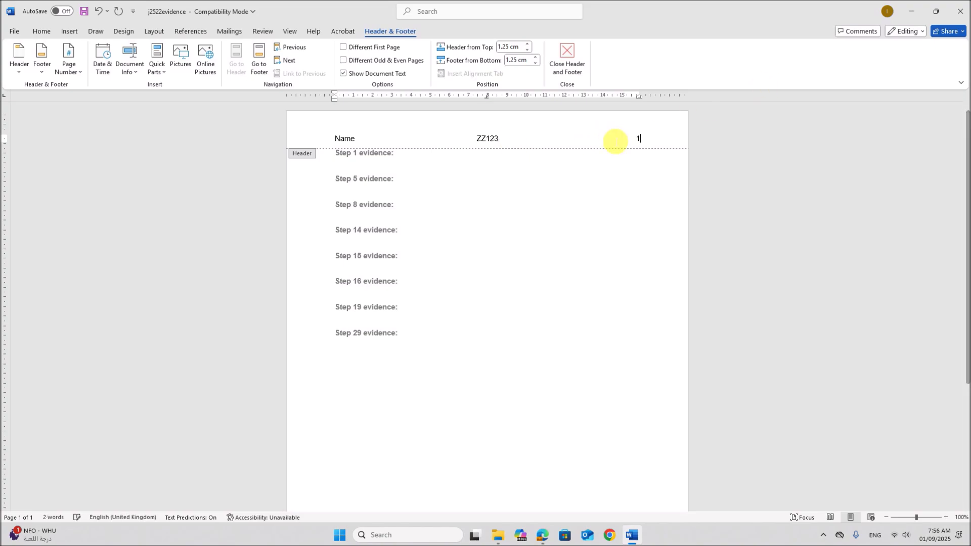
pyautogui.write('234')
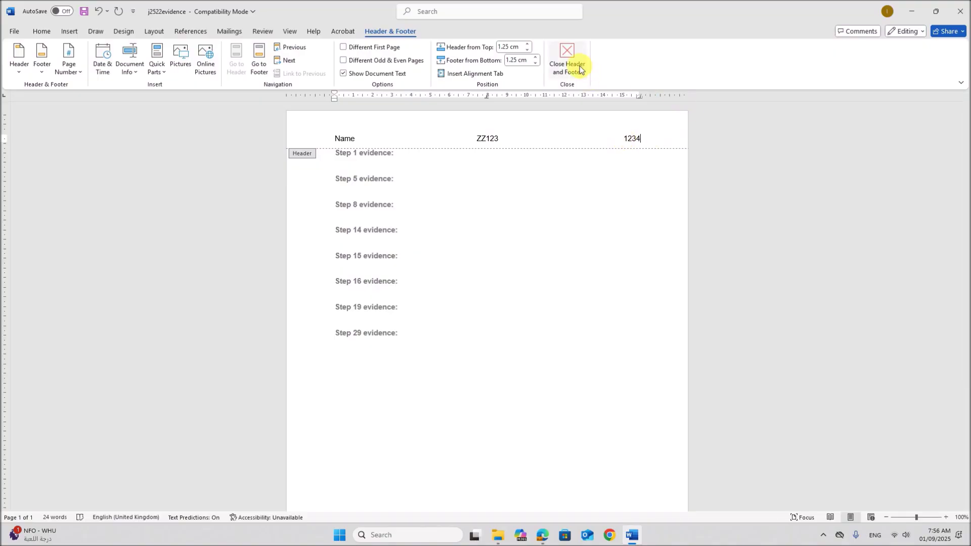
pyautogui.click(579, 70)
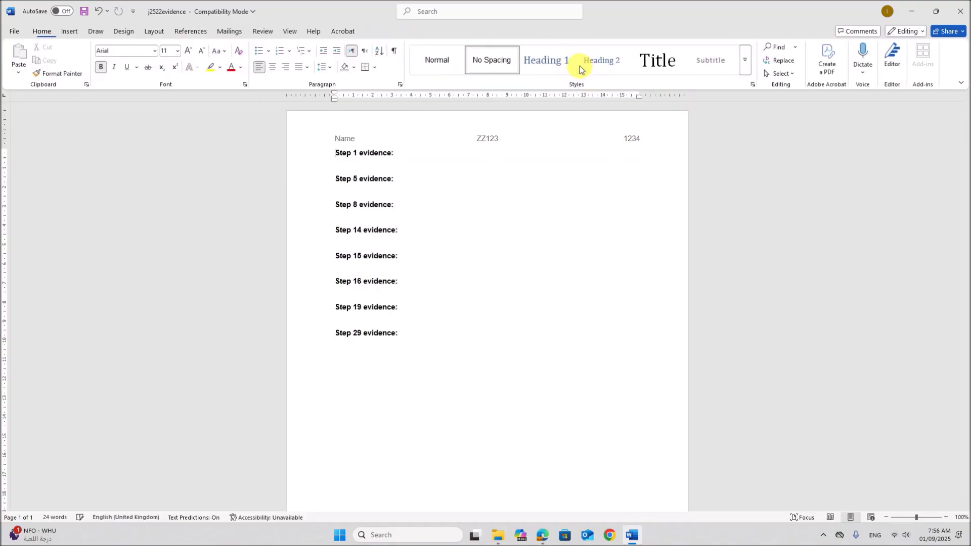
# Save the evidence file as EVIDENCE1234 with Word Document file type in J25 P22.
pyautogui.click(12, 33)
pyautogui.click(29, 167)
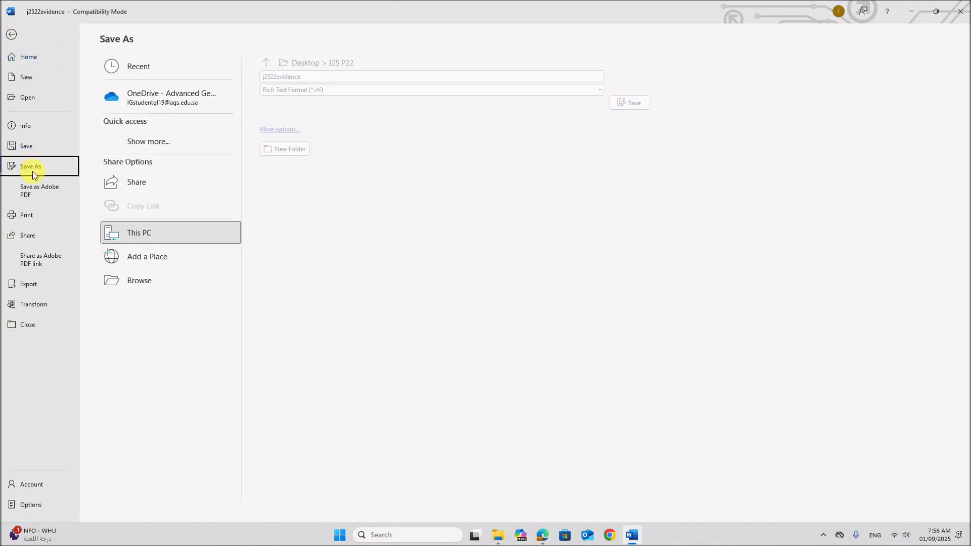
pyautogui.click(136, 281)
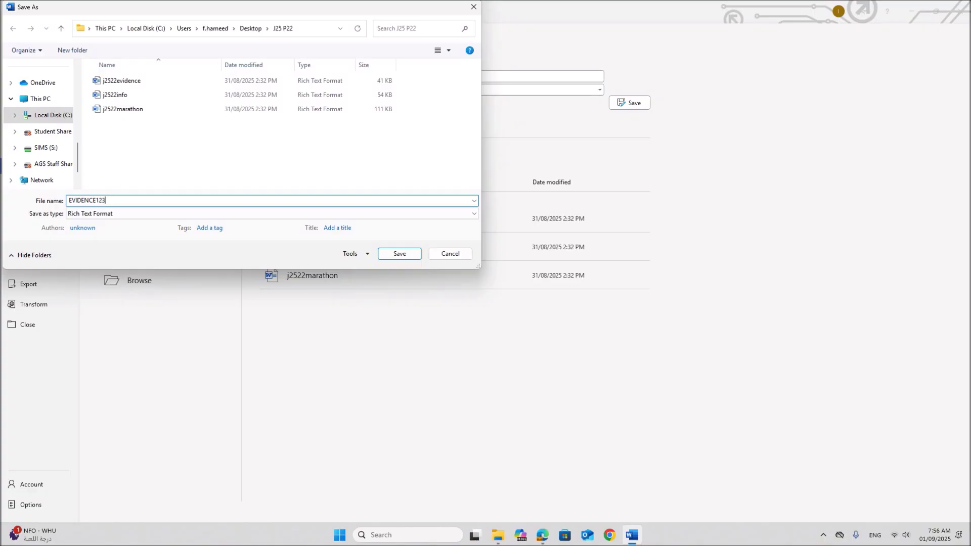
pyautogui.click(198, 214)
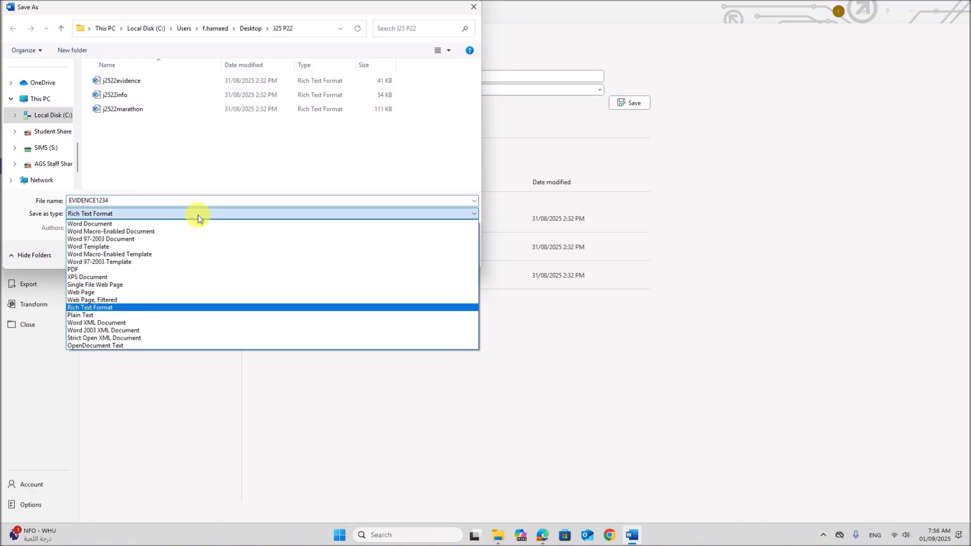
pyautogui.click(188, 225)
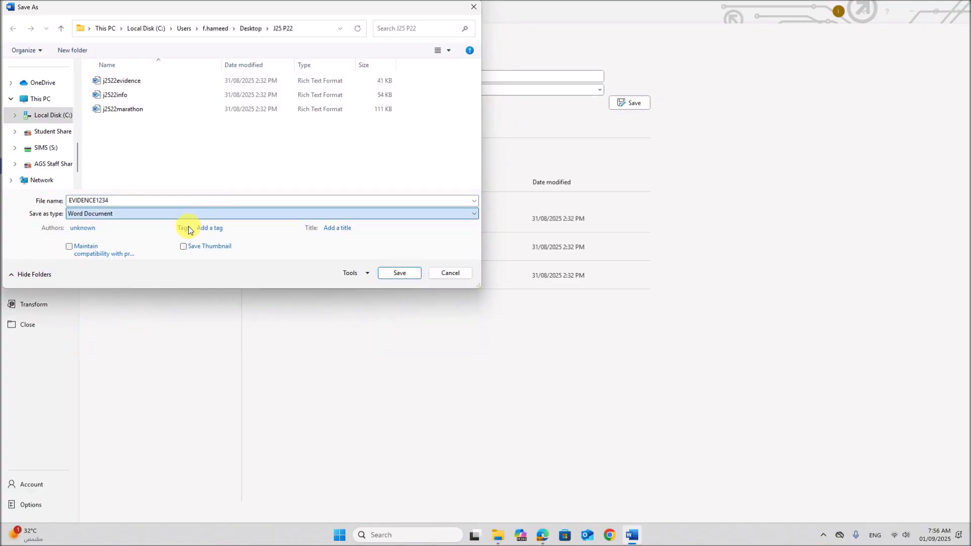
pyautogui.click(397, 274)
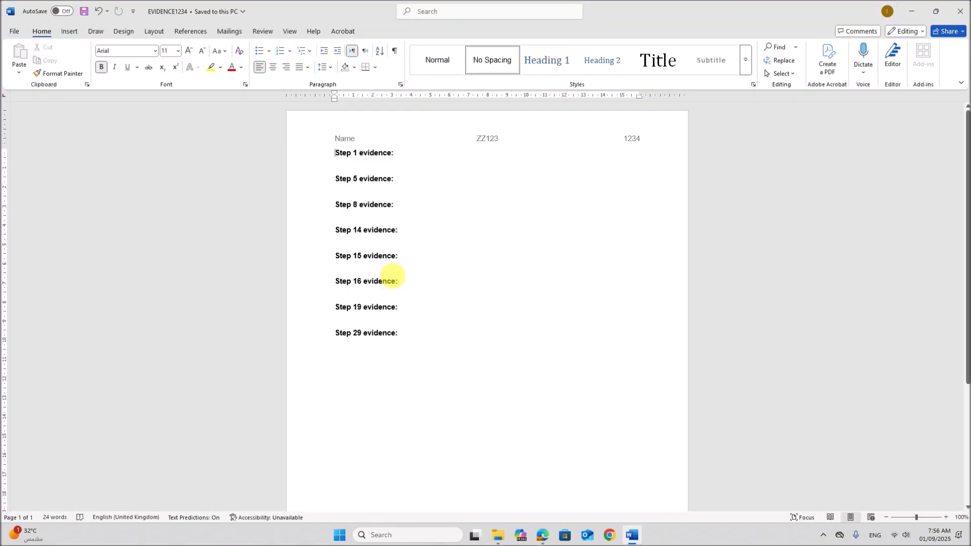
pyautogui.click(539, 532)
# Scroll to Task 2 and highlight the step 1 instruction to open j2522marathon.rtf.
pyautogui.scroll(-3, 465, 371)
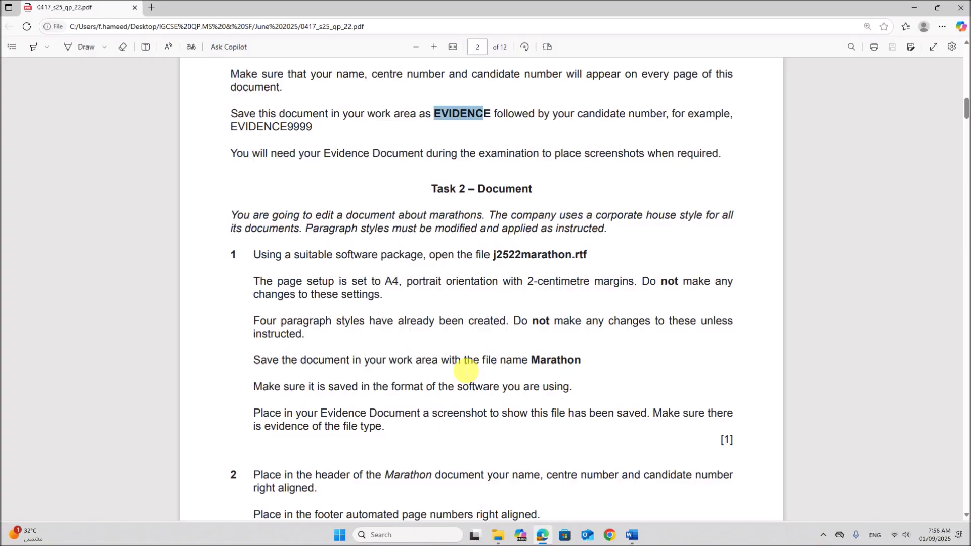
pyautogui.scroll(-1, 565, 359)
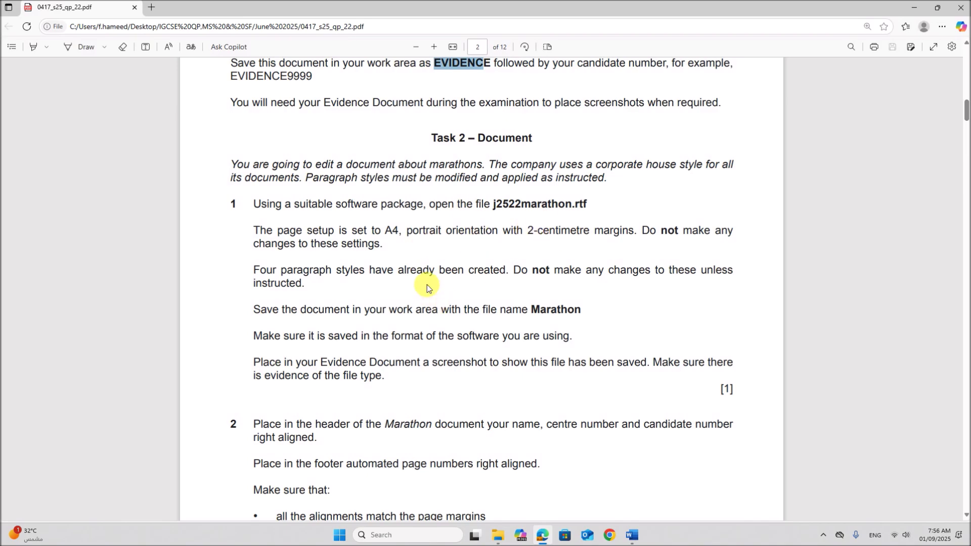
pyautogui.scroll(-1, 426, 288)
pyautogui.moveTo(334, 156); pyautogui.dragTo(599, 165)
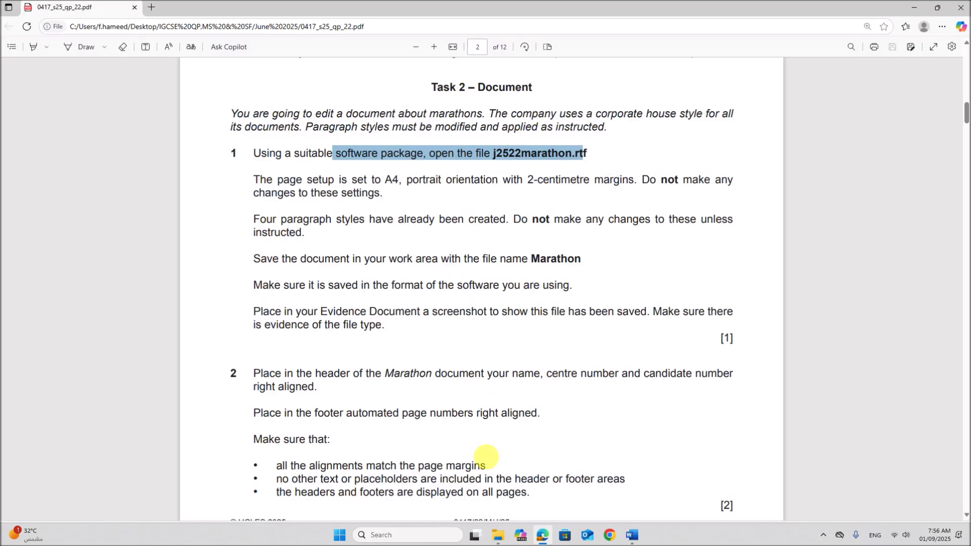
# Open j2522marathon.rtf from the source files folder and enable editing in Word.
pyautogui.click(503, 540)
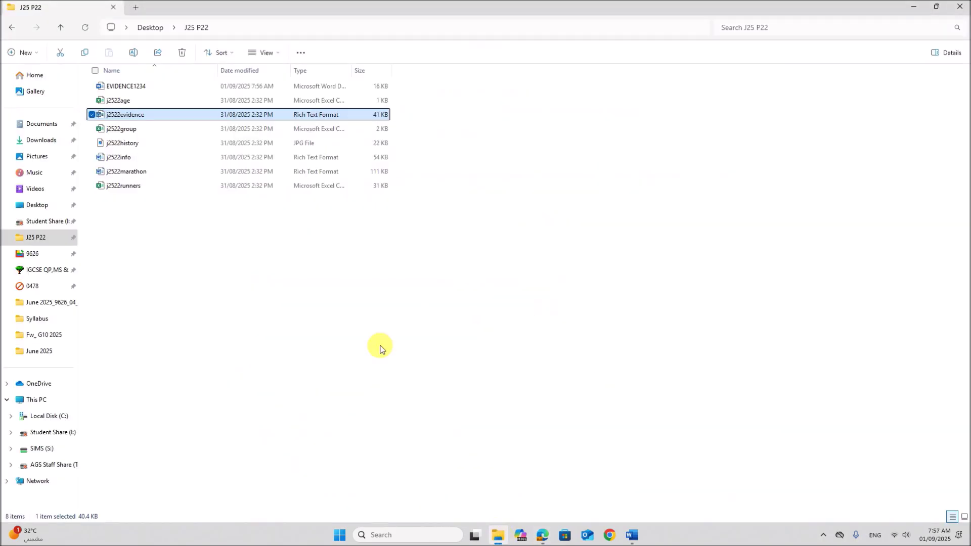
pyautogui.click(142, 175)
pyautogui.doubleClick(143, 175)
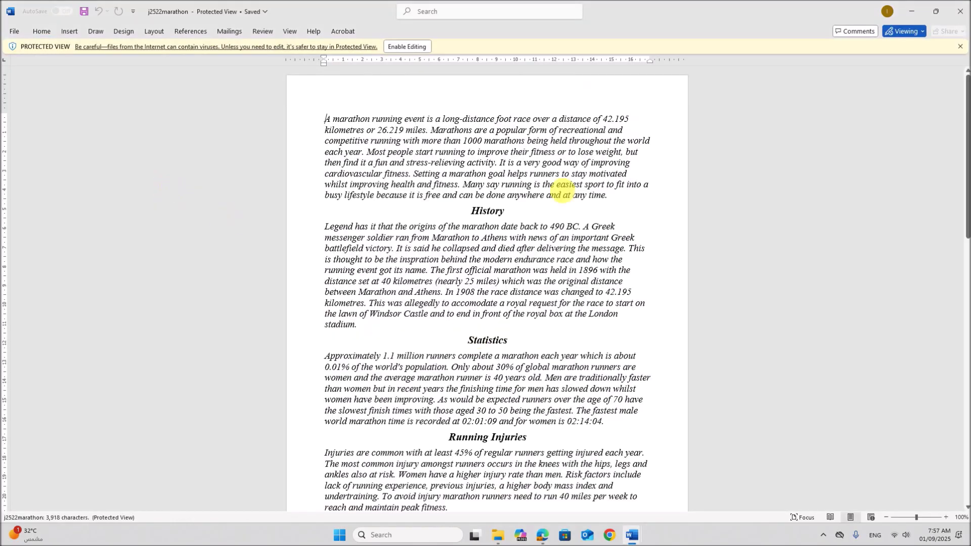
pyautogui.click(420, 46)
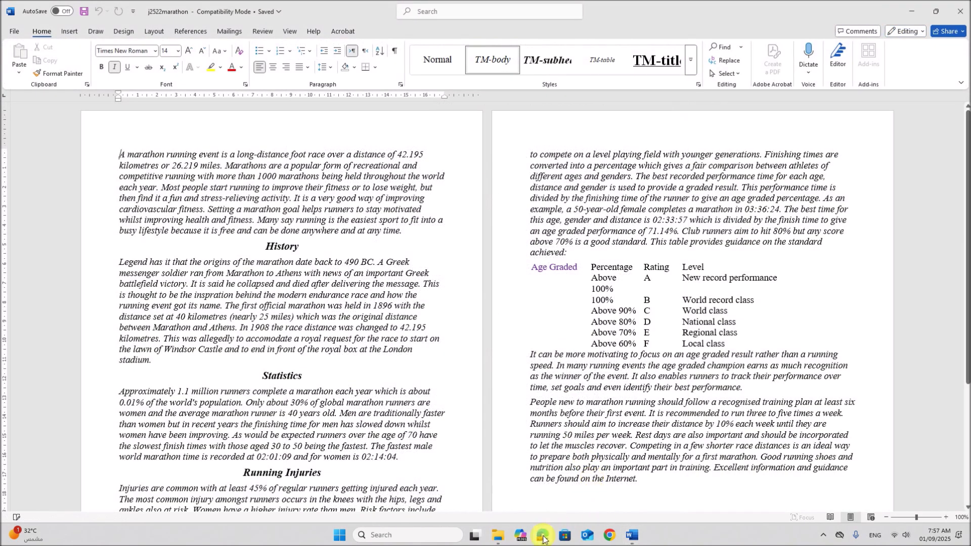
pyautogui.click(542, 536)
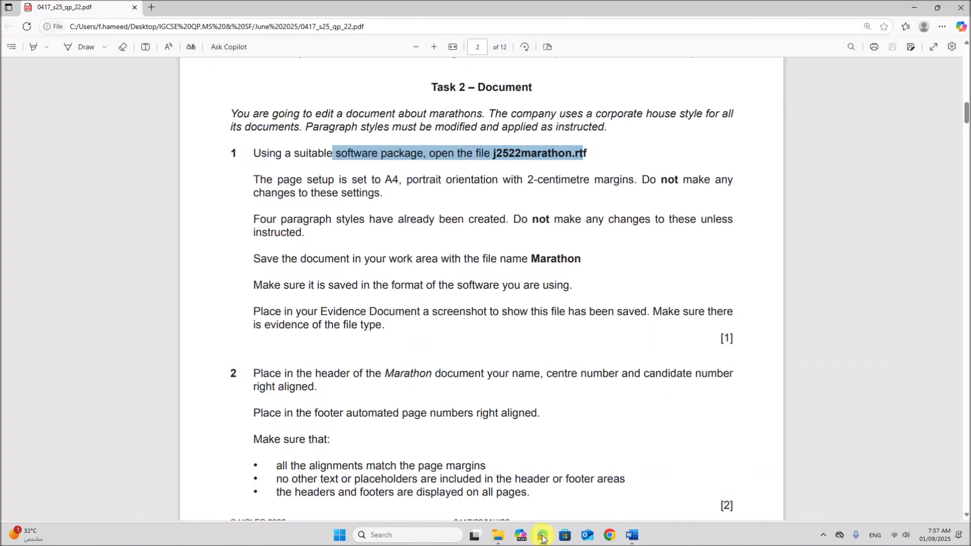
# Highlight 'A4, portrait orientation', the four paragraph styles sentence and the file name Marathon.
pyautogui.click(354, 246)
pyautogui.moveTo(387, 183); pyautogui.dragTo(500, 188)
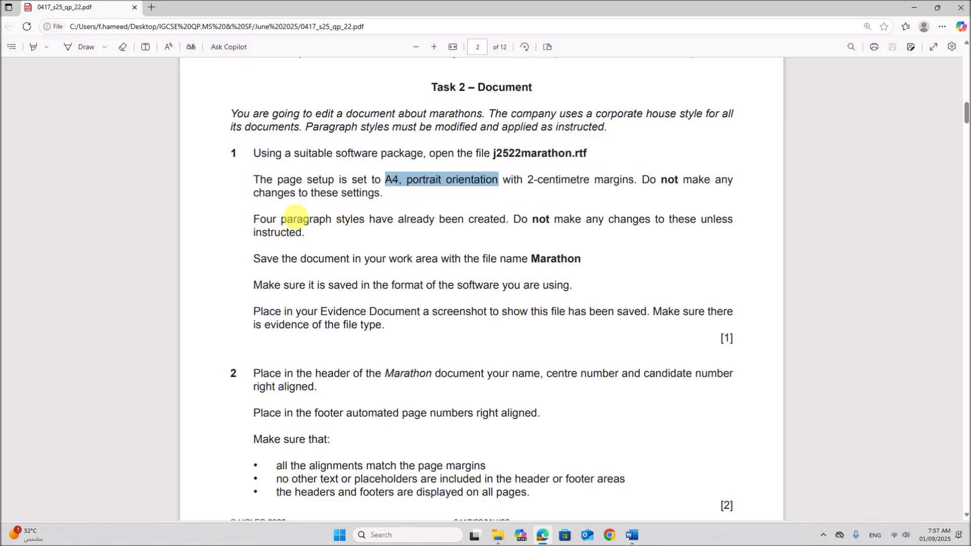
pyautogui.moveTo(284, 225); pyautogui.dragTo(339, 243)
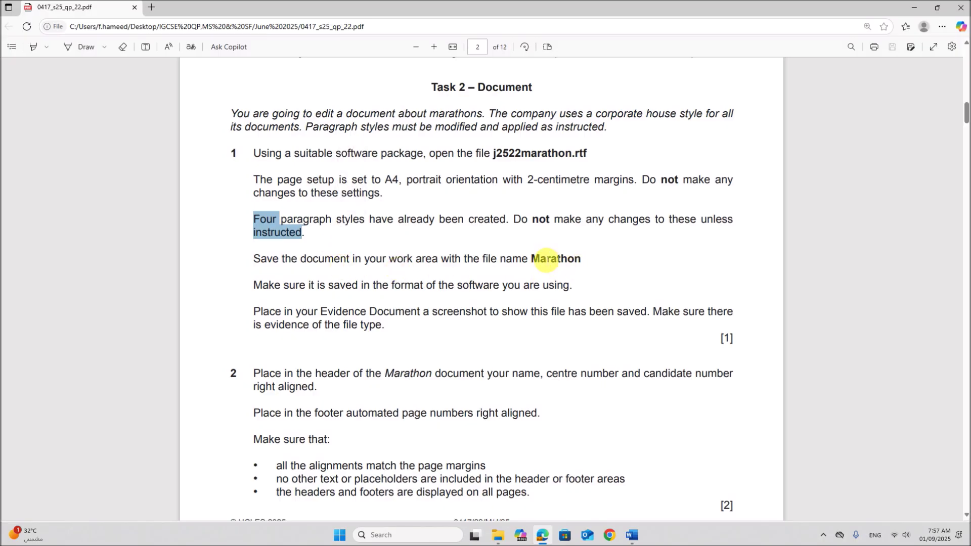
pyautogui.moveTo(536, 260); pyautogui.dragTo(585, 260)
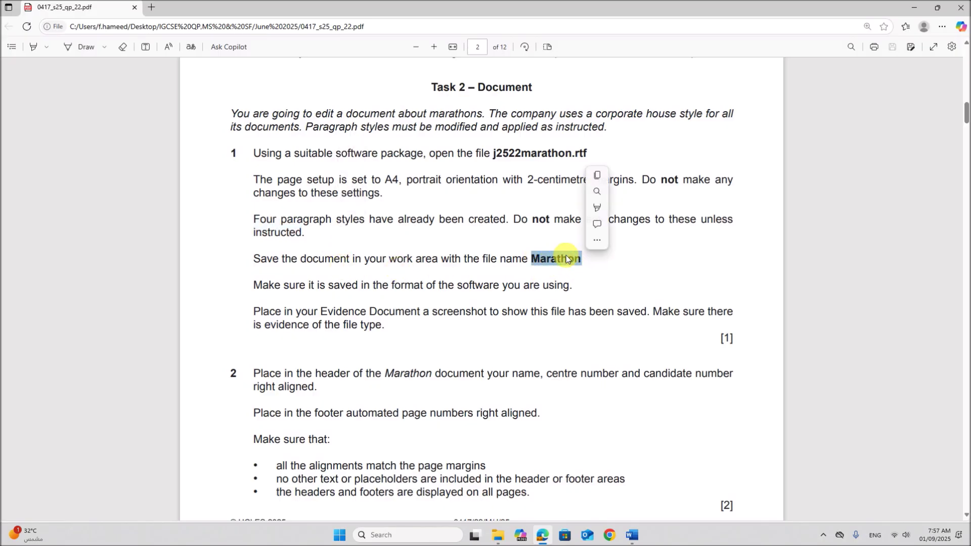
pyautogui.moveTo(633, 532)
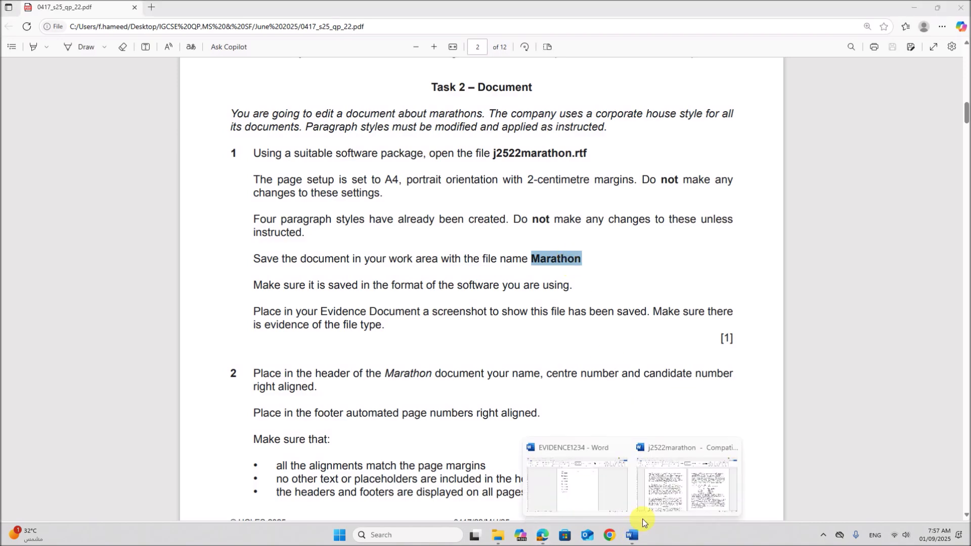
pyautogui.click(678, 481)
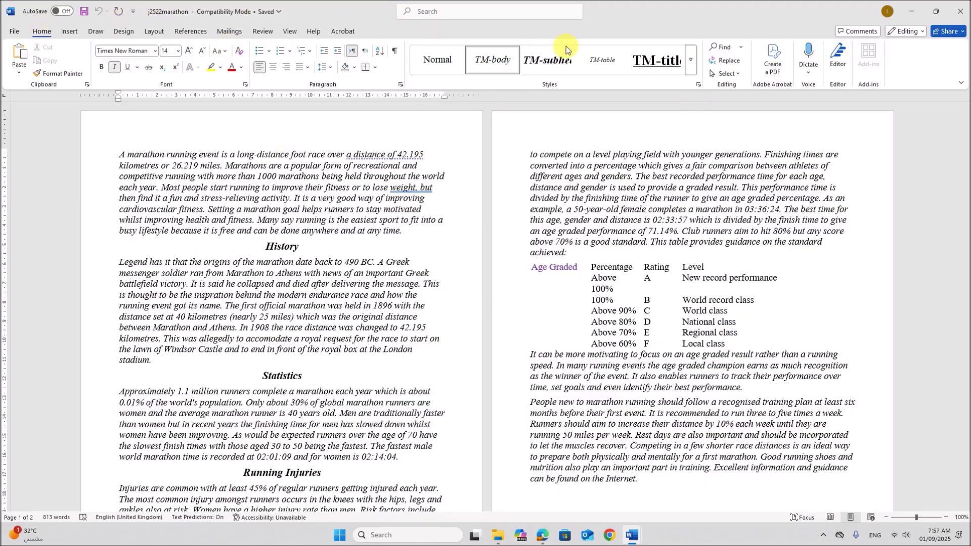
# Review the TM-body, TM-subhead, TM-table and TM-title styles in the expanded gallery without applying any.
pyautogui.click(692, 76)
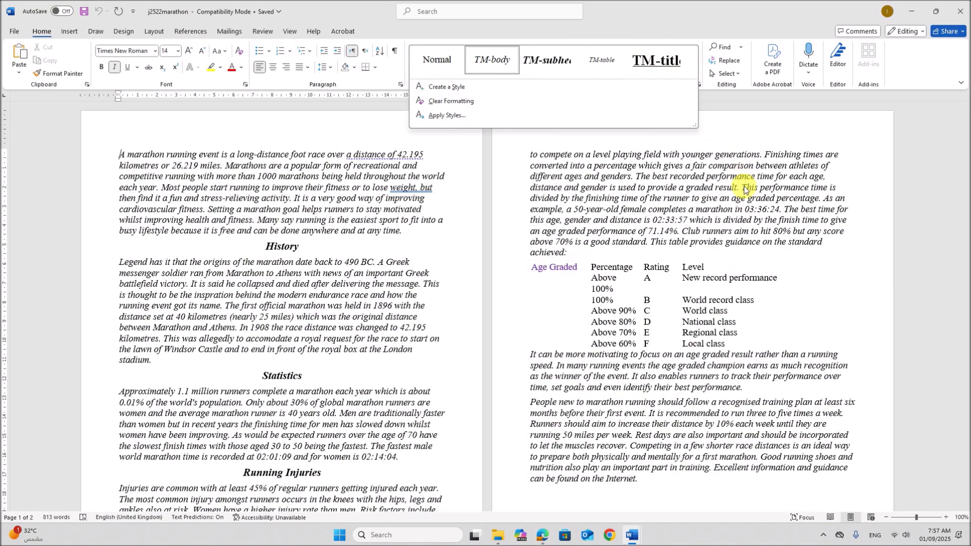
pyautogui.click(705, 207)
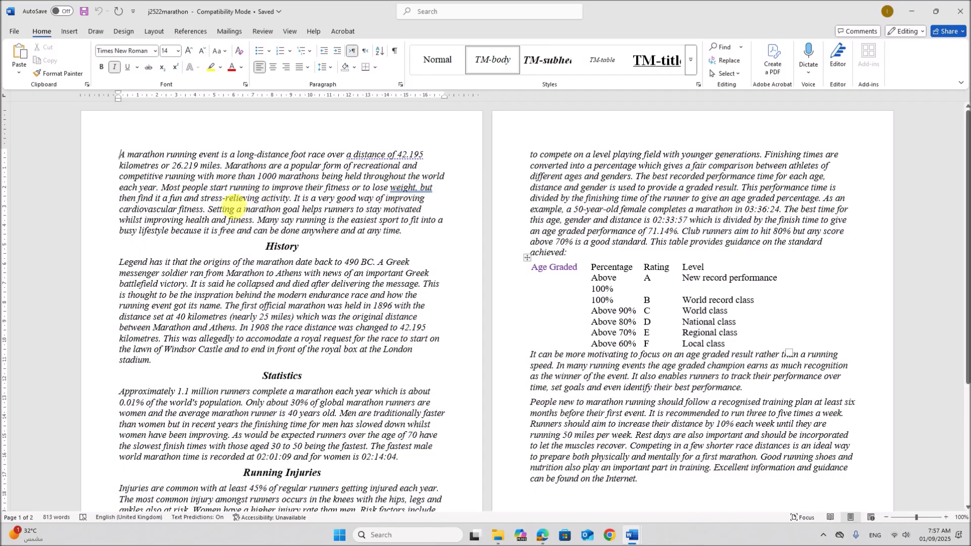
pyautogui.click(21, 33)
# Save the document as 'Marathon' with Word Document file type in J25 P22.
pyautogui.click(33, 166)
pyautogui.click(138, 288)
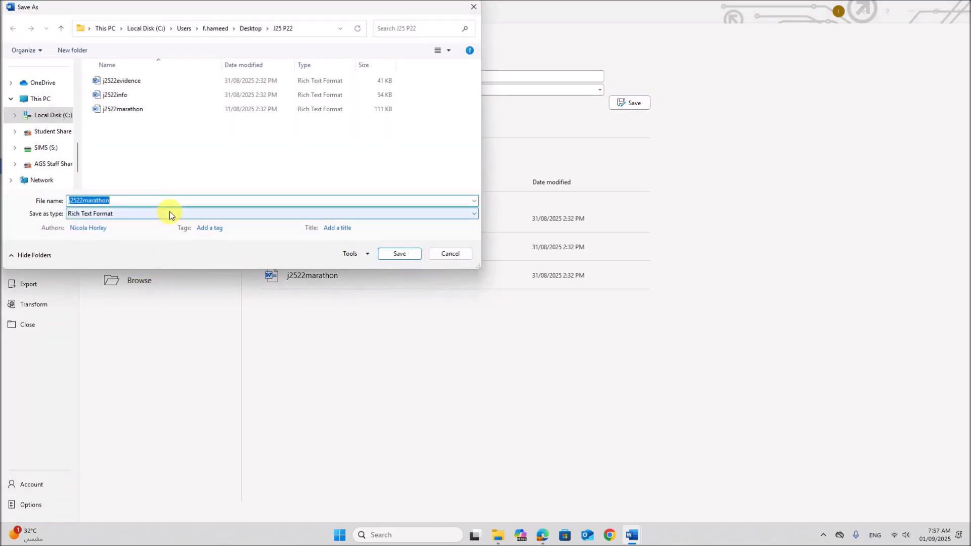
pyautogui.write('Marathon')
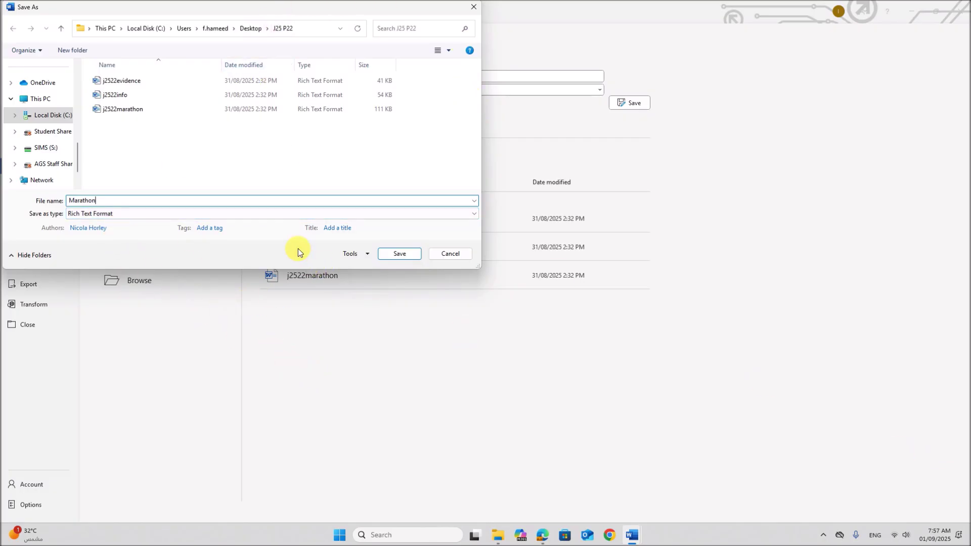
pyautogui.click(297, 213)
pyautogui.click(293, 224)
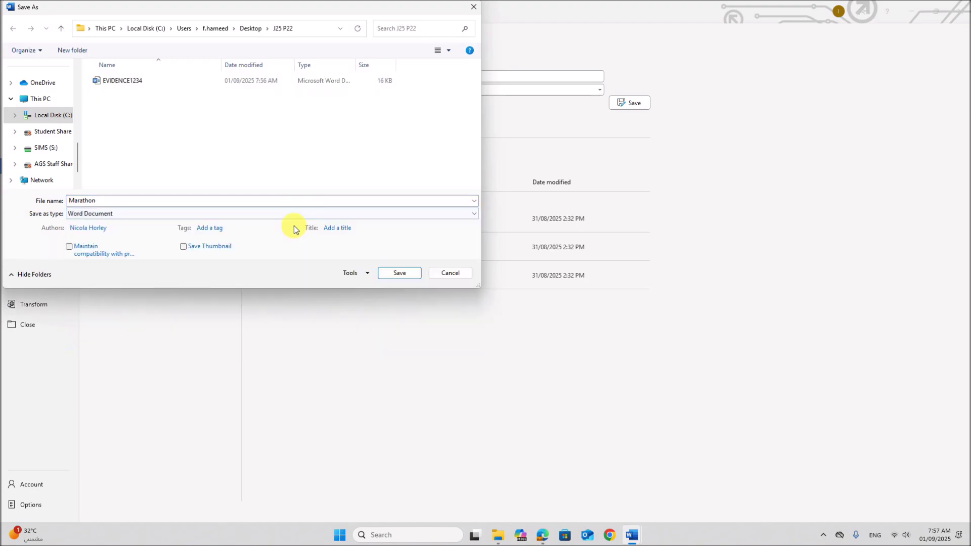
pyautogui.click(408, 276)
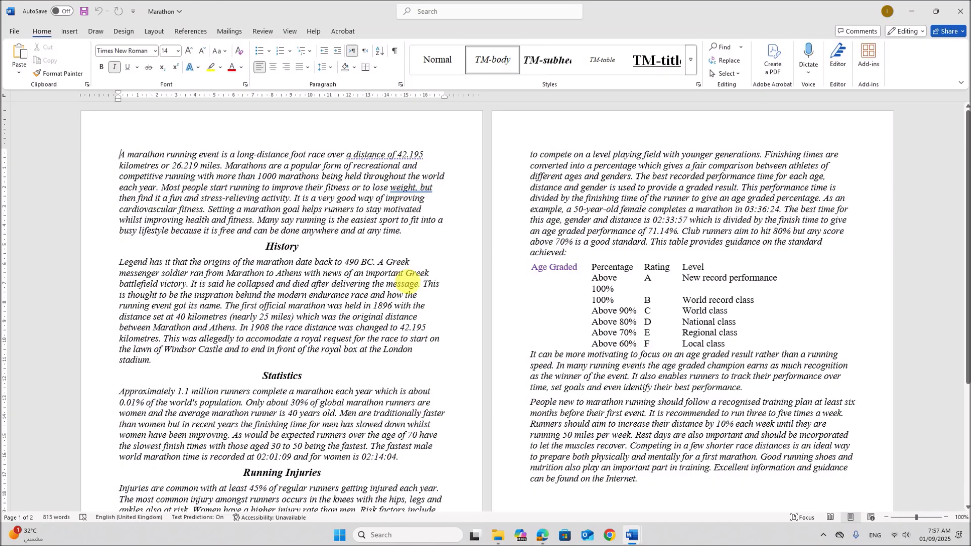
# Highlight the exam's instruction to take a screenshot showing the file has been saved.
pyautogui.click(543, 532)
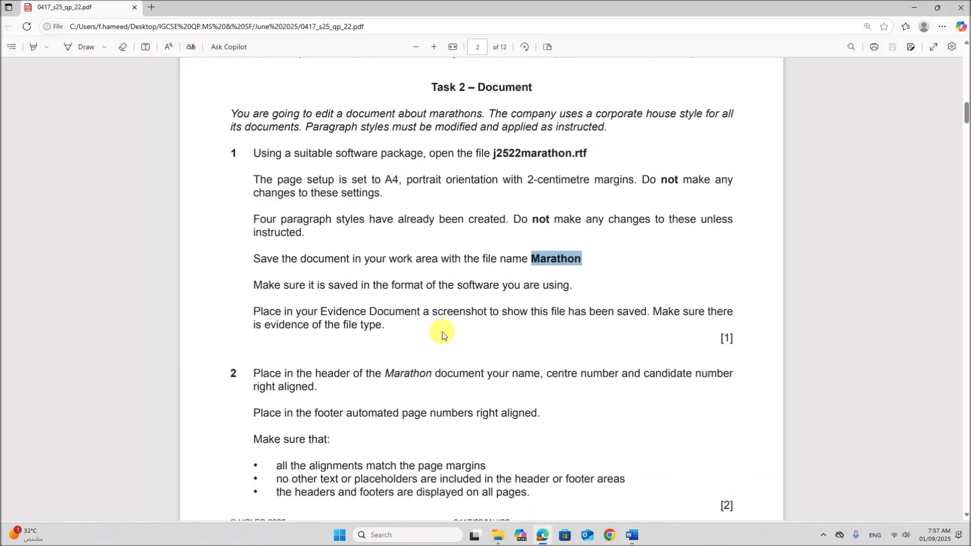
pyautogui.scroll(-1, 455, 336)
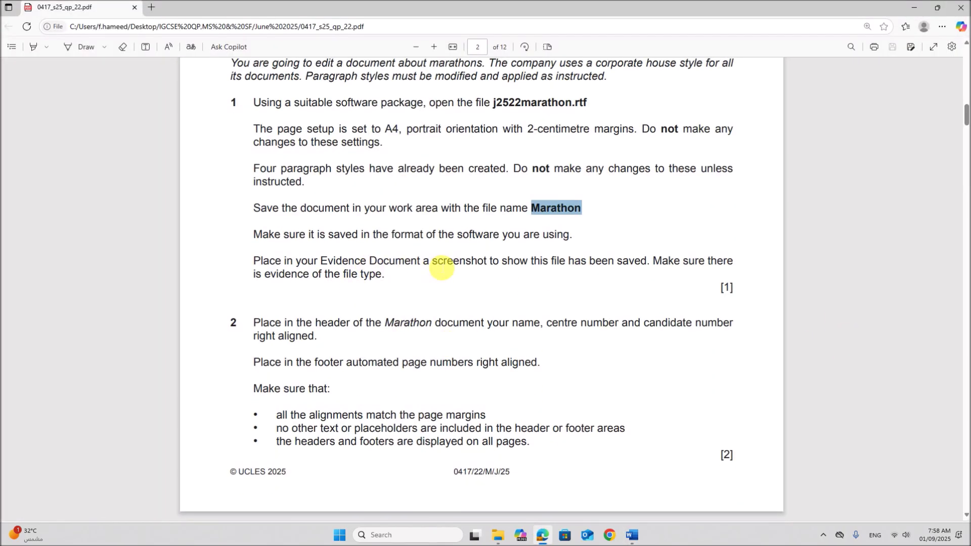
pyautogui.moveTo(432, 263); pyautogui.dragTo(652, 265)
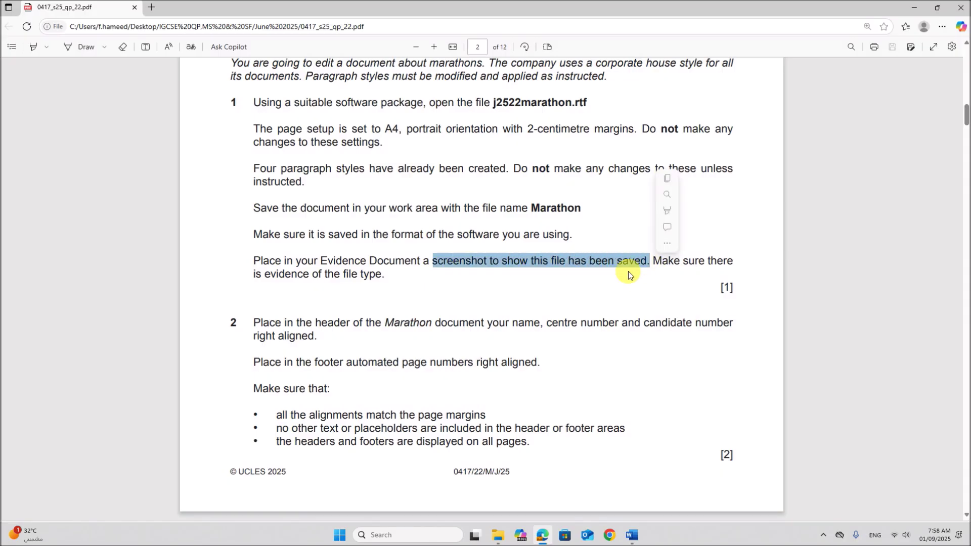
pyautogui.click(495, 532)
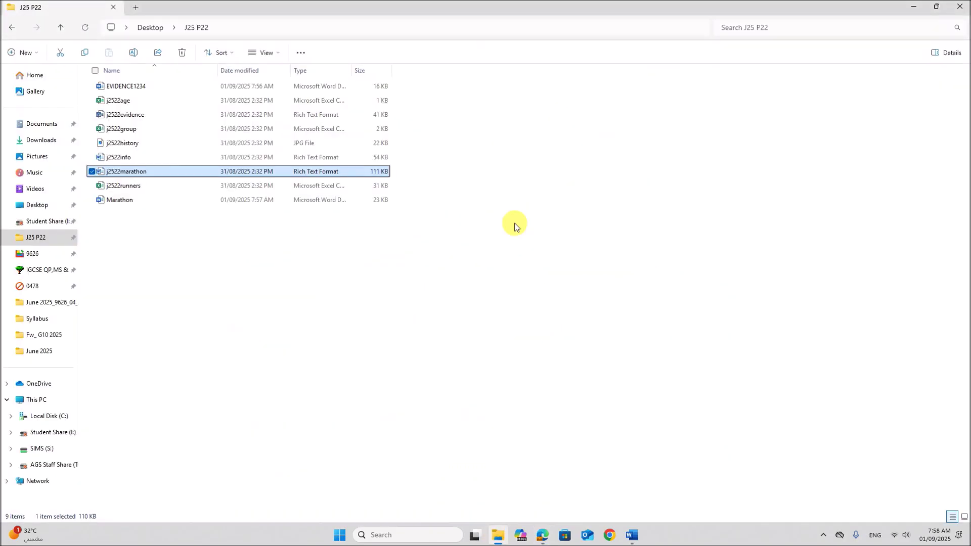
# Select Marathon in J25 P22 and widen the Type column so it reads Microsoft Word Document.
pyautogui.click(131, 200)
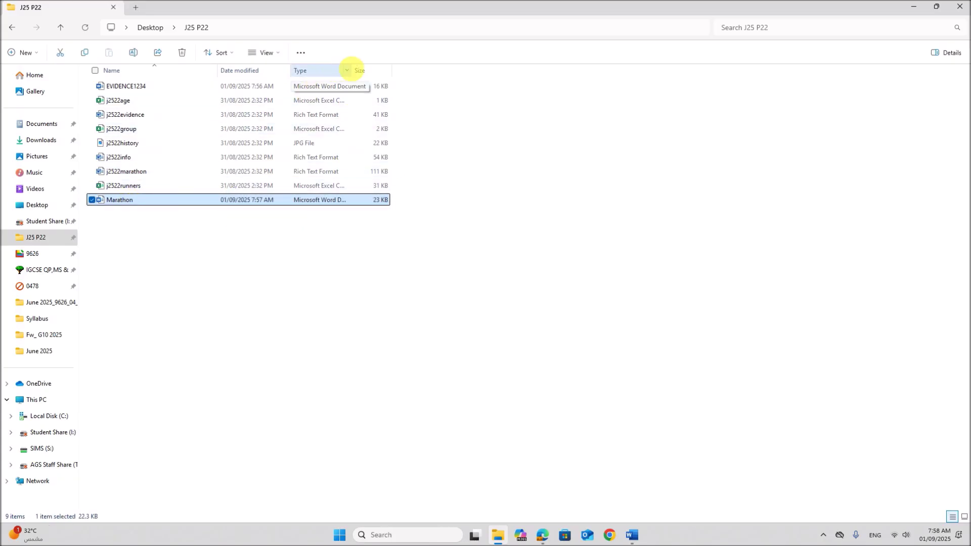
pyautogui.moveTo(358, 73); pyautogui.dragTo(423, 73)
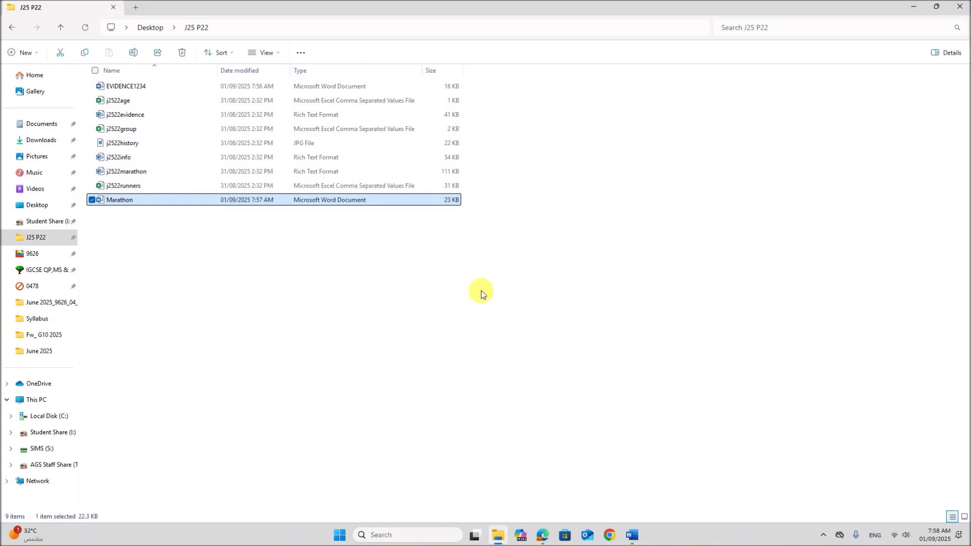
pyautogui.click(542, 535)
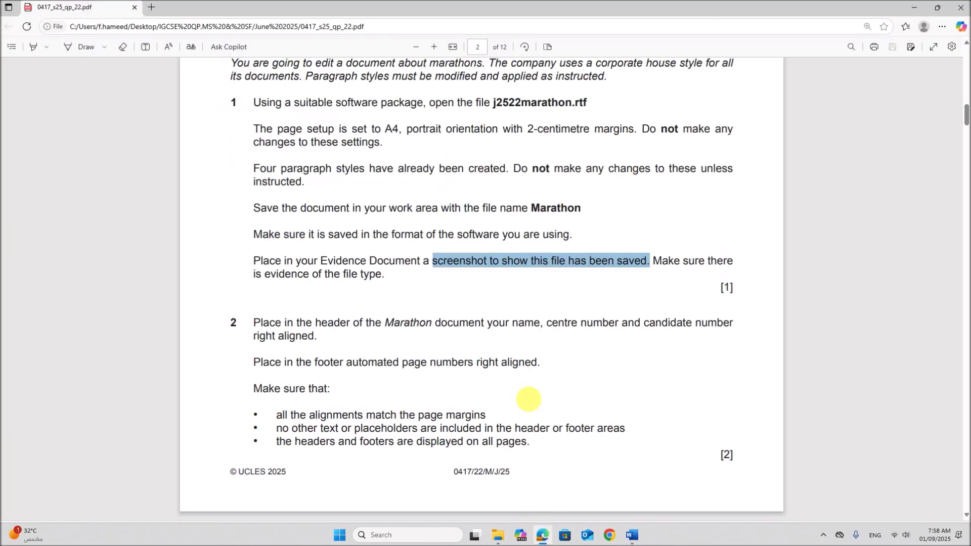
pyautogui.moveTo(270, 275); pyautogui.dragTo(377, 277)
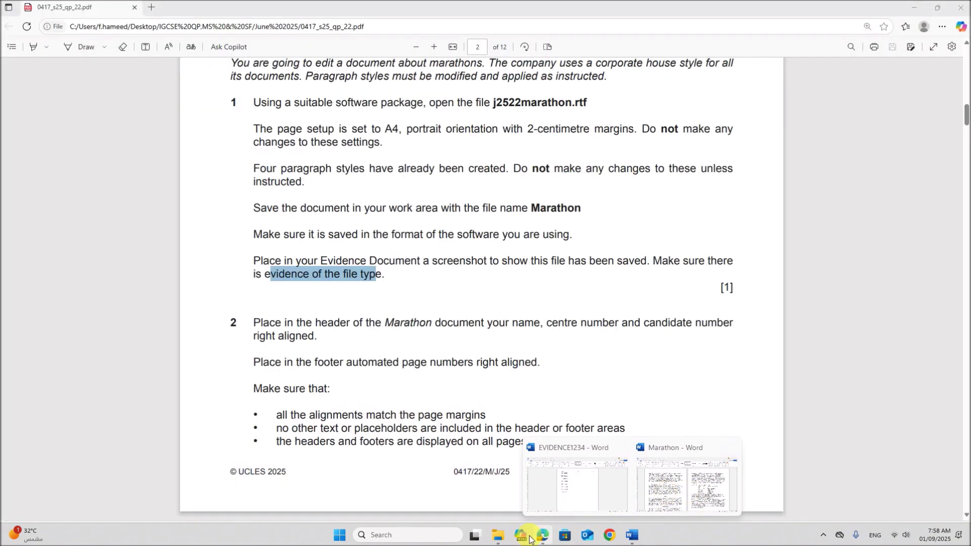
pyautogui.click(498, 535)
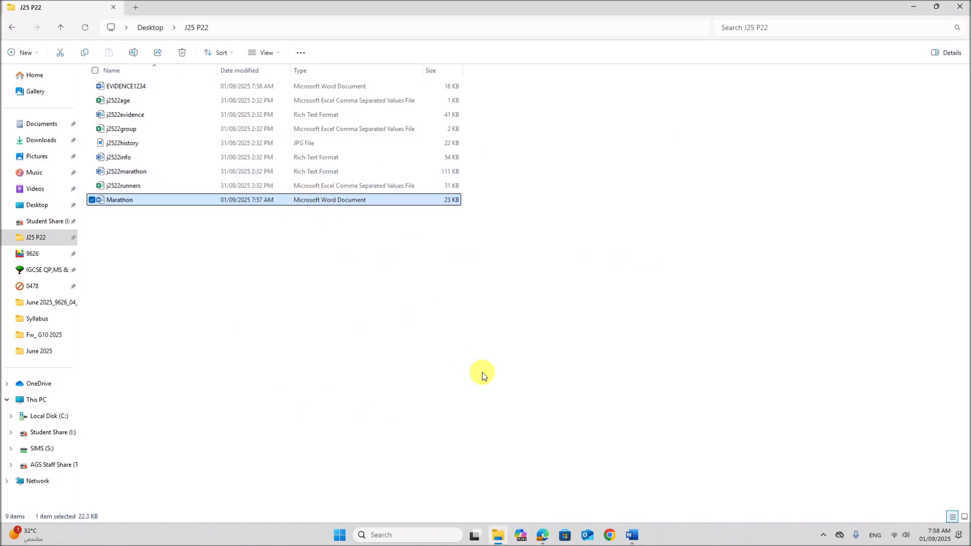
pyautogui.click(394, 531)
# Snip the J25 P22 file list showing Marathon as a Word Document and paste it under Step 1 in EVIDENCE1234.
pyautogui.write('sn')
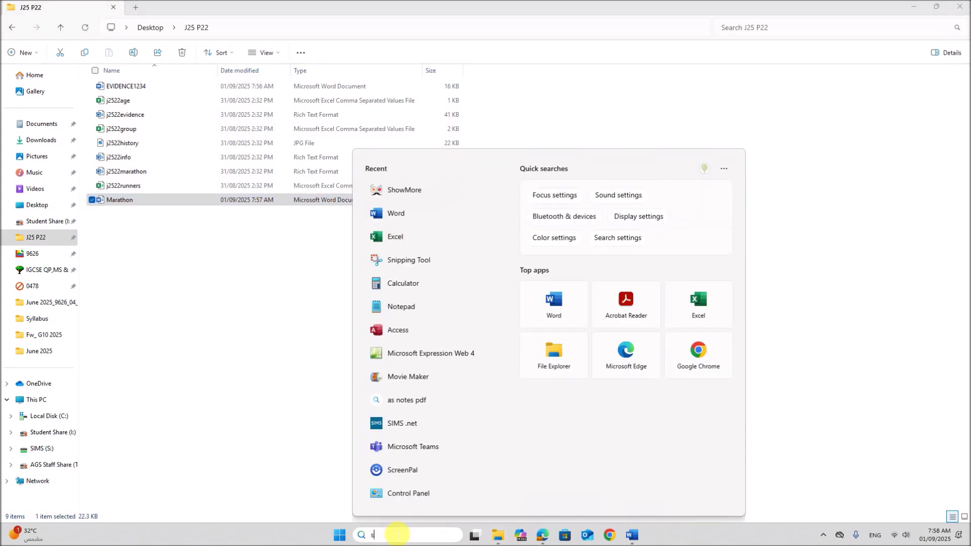
pyautogui.click(416, 229)
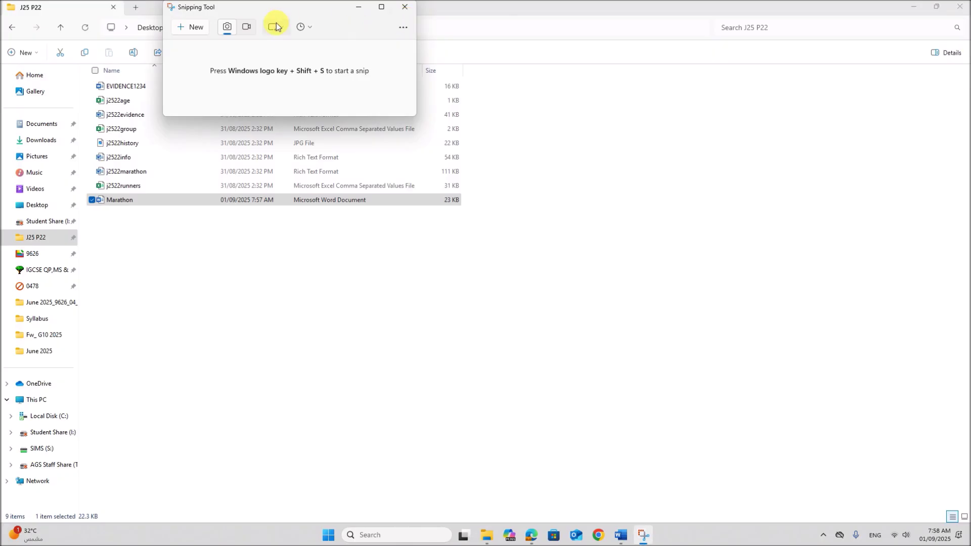
pyautogui.click(180, 29)
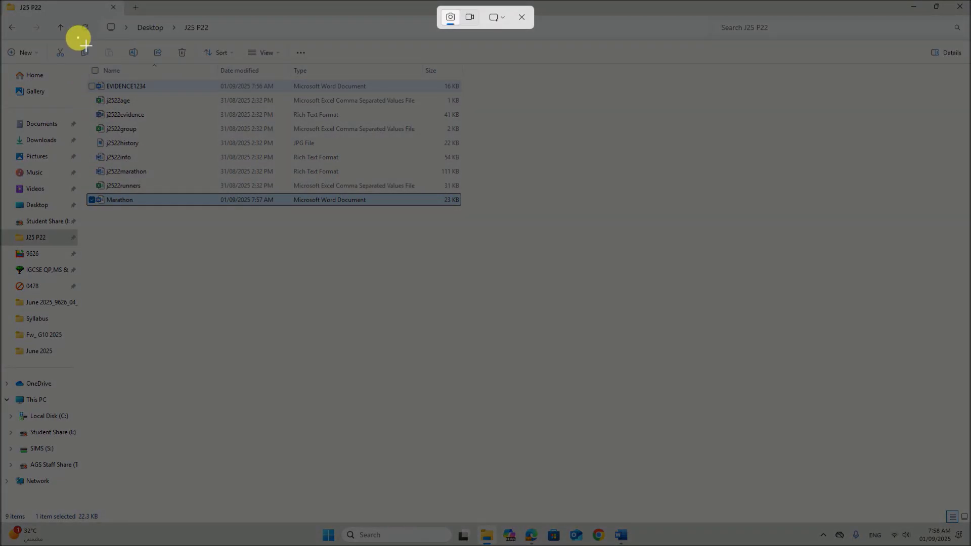
pyautogui.moveTo(76, 37); pyautogui.dragTo(470, 229)
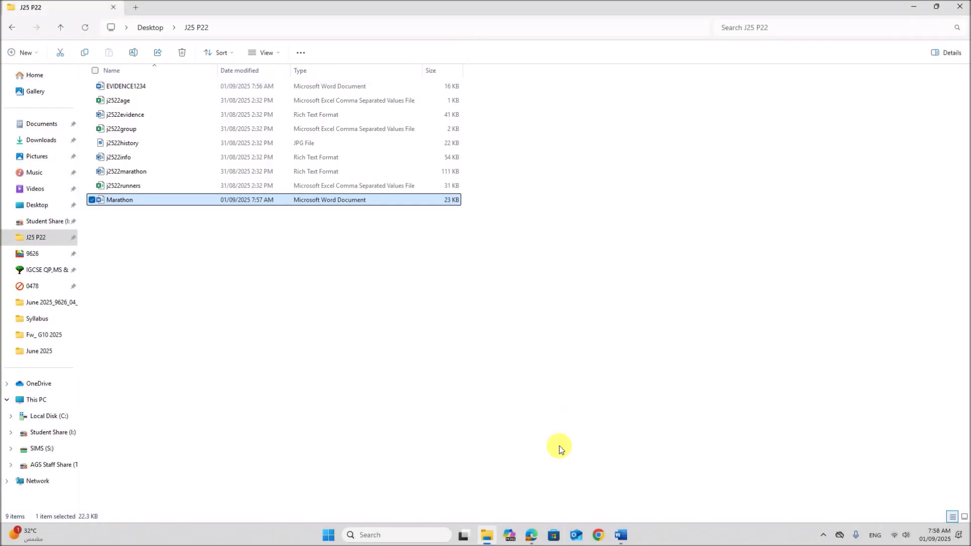
pyautogui.moveTo(632, 528)
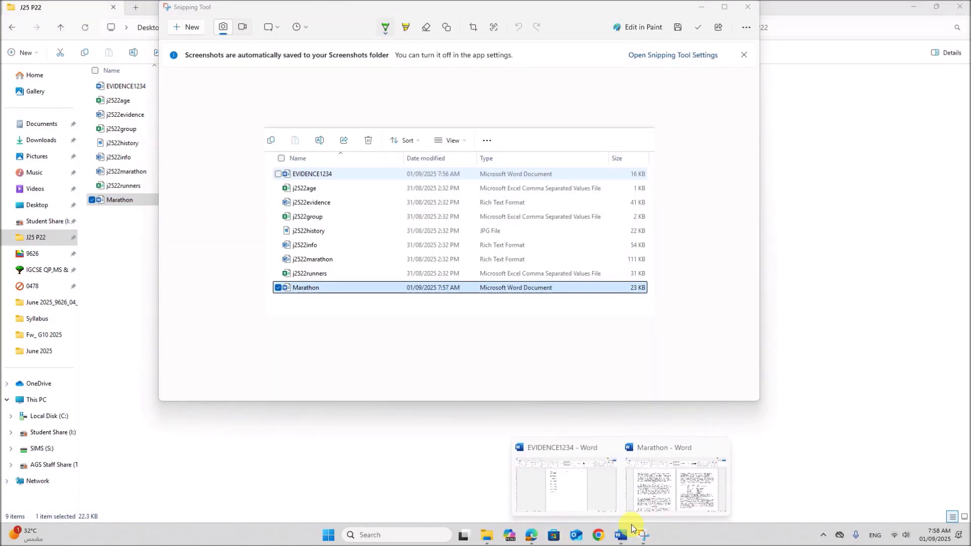
pyautogui.click(582, 496)
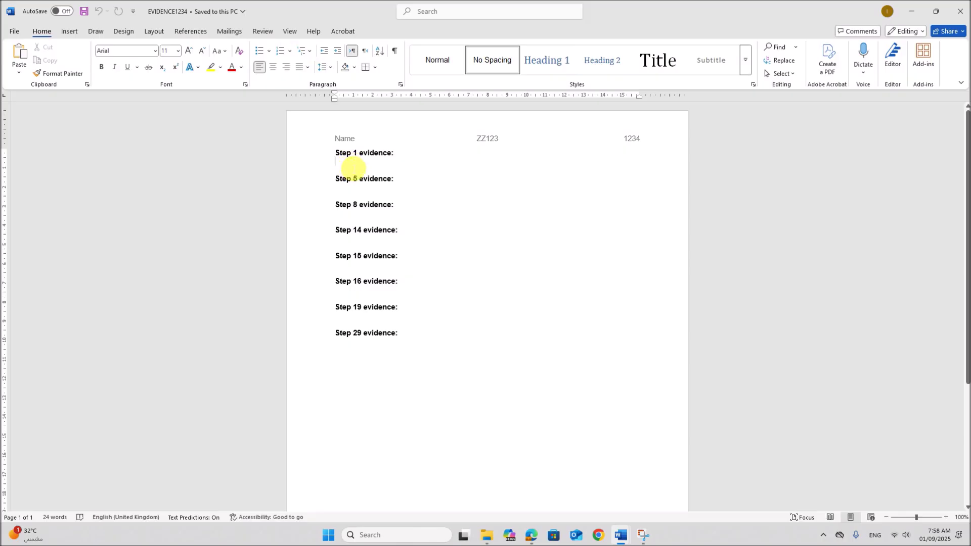
pyautogui.hotkey('ctrl', 'v')
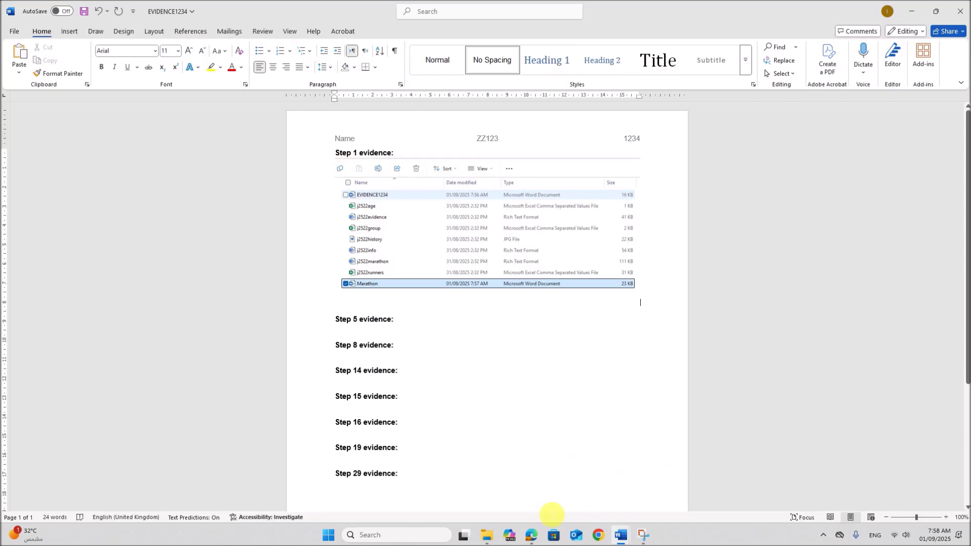
# Scroll the exam paper to question 2's header and footer requirements, then return to Marathon.
pyautogui.click(532, 535)
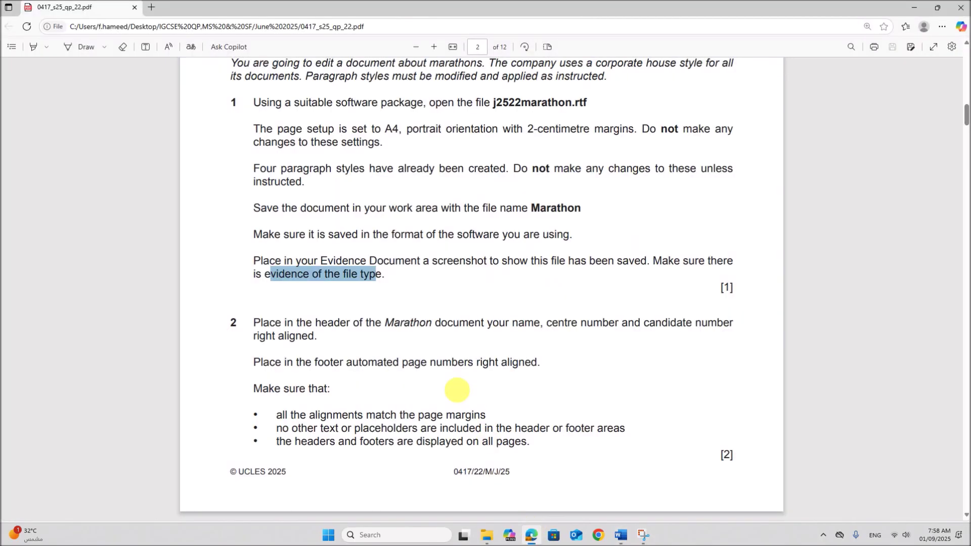
pyautogui.scroll(-5, 448, 382)
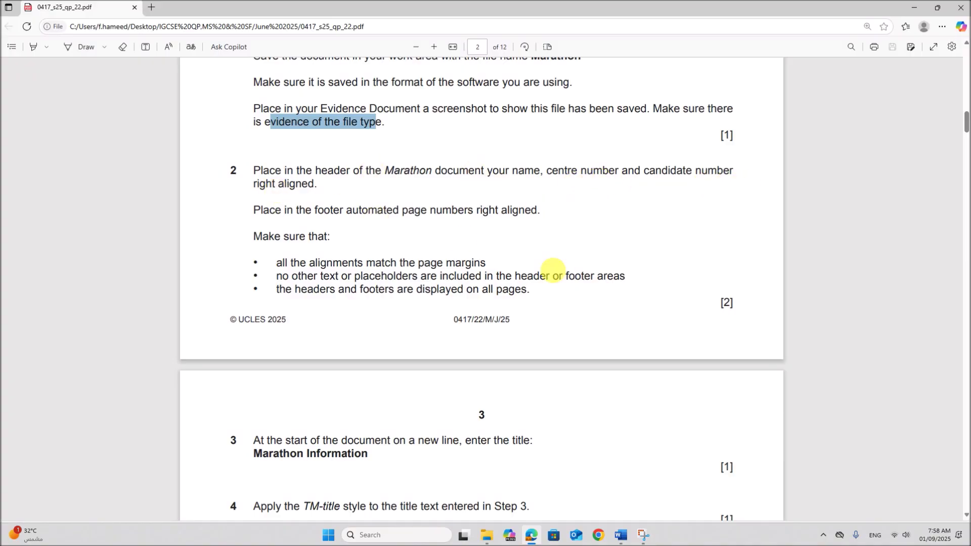
pyautogui.moveTo(621, 534)
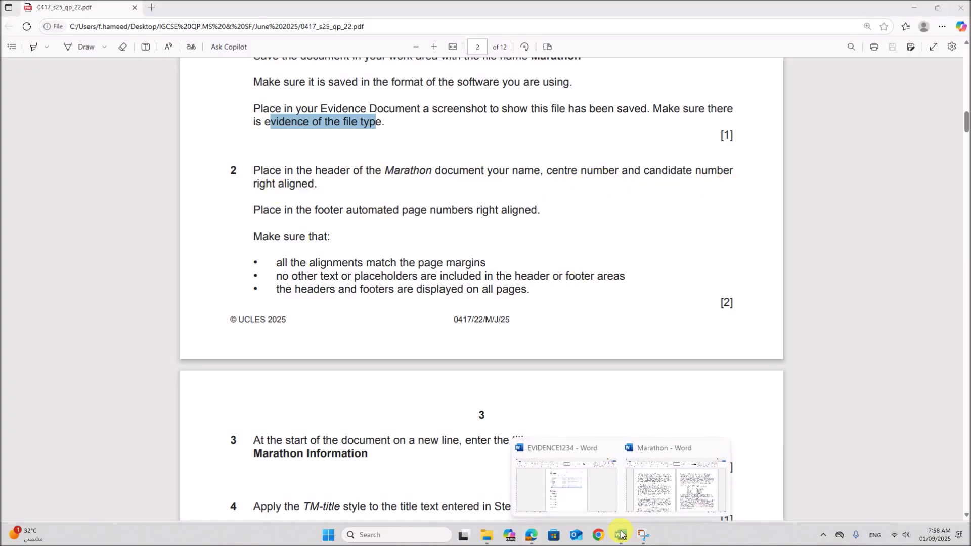
pyautogui.click(662, 483)
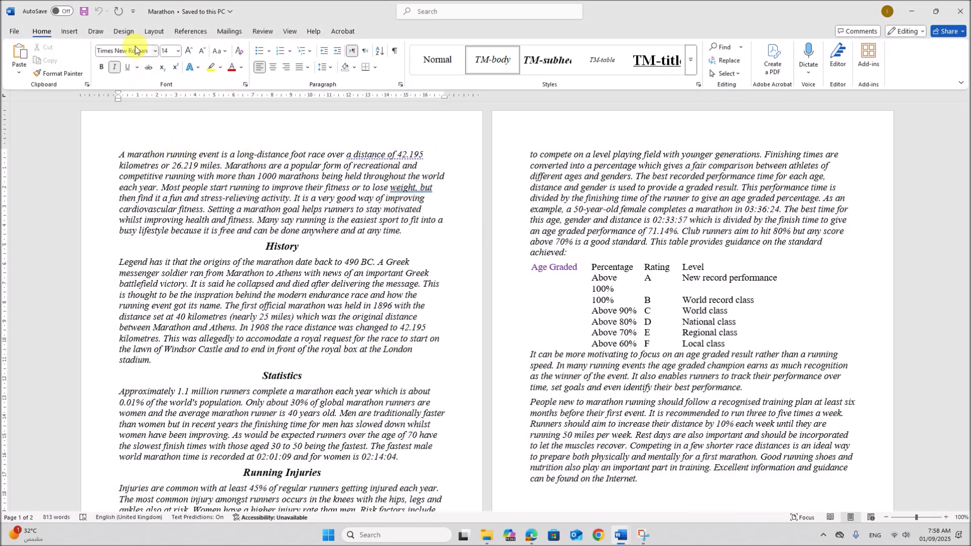
# Insert a Blank (Three Columns) header and delete its left and middle placeholders.
pyautogui.click(66, 32)
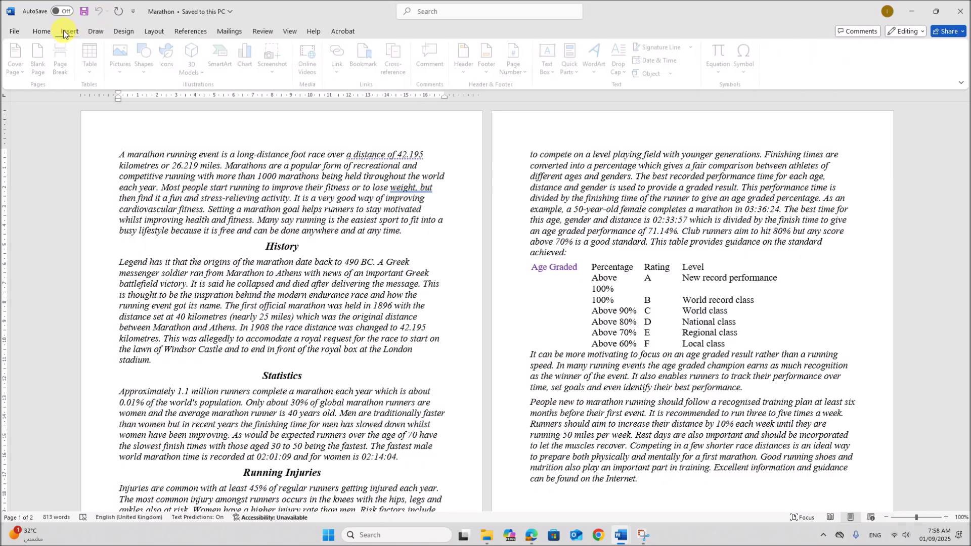
pyautogui.click(468, 71)
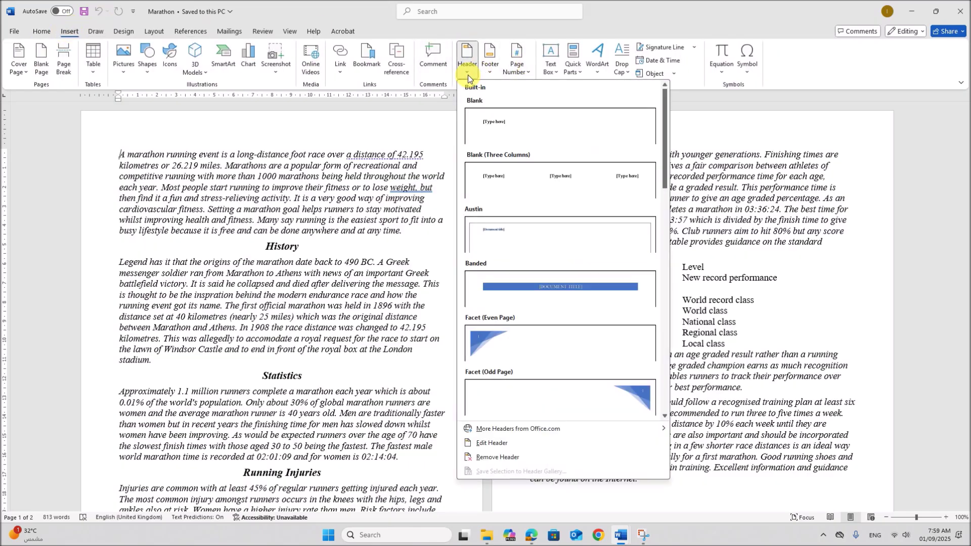
pyautogui.click(552, 185)
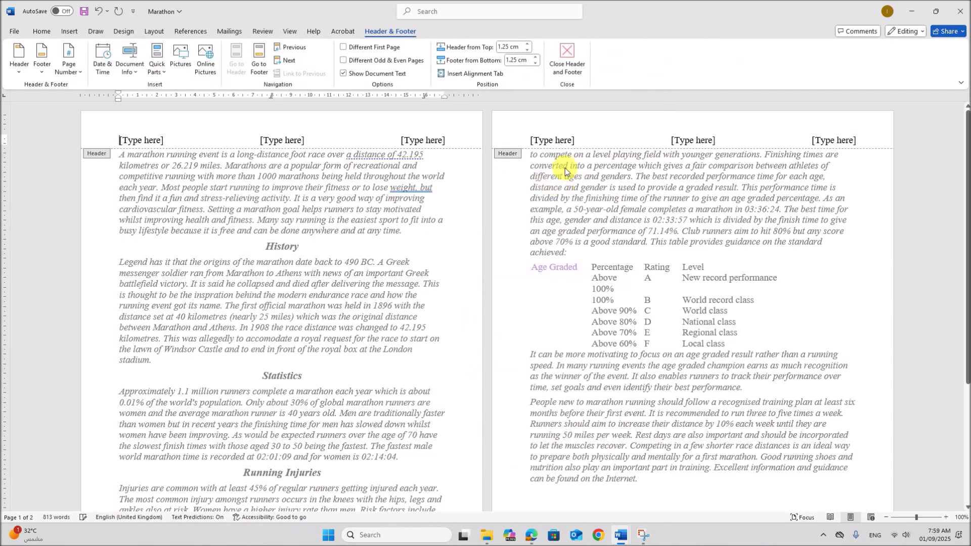
pyautogui.click(146, 144)
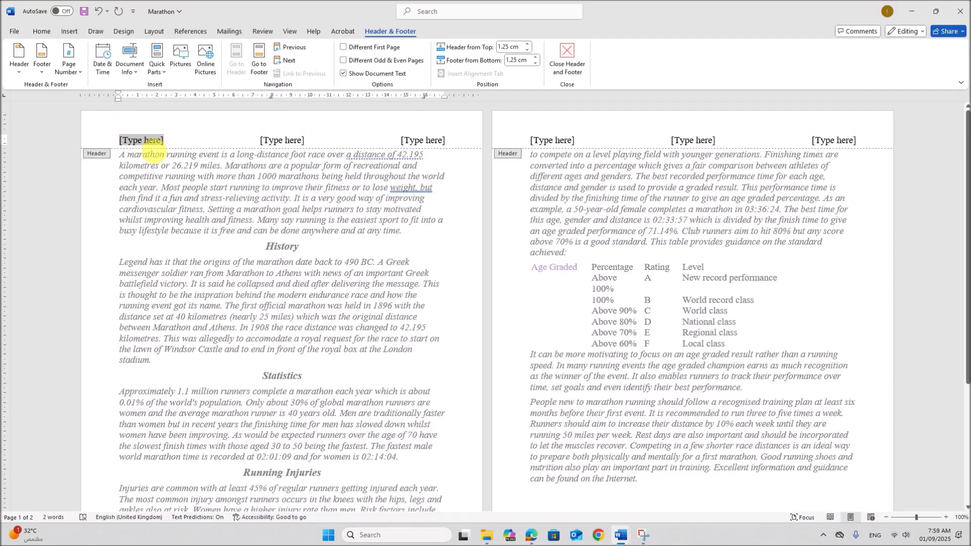
pyautogui.press('Delete')
pyautogui.click(286, 143)
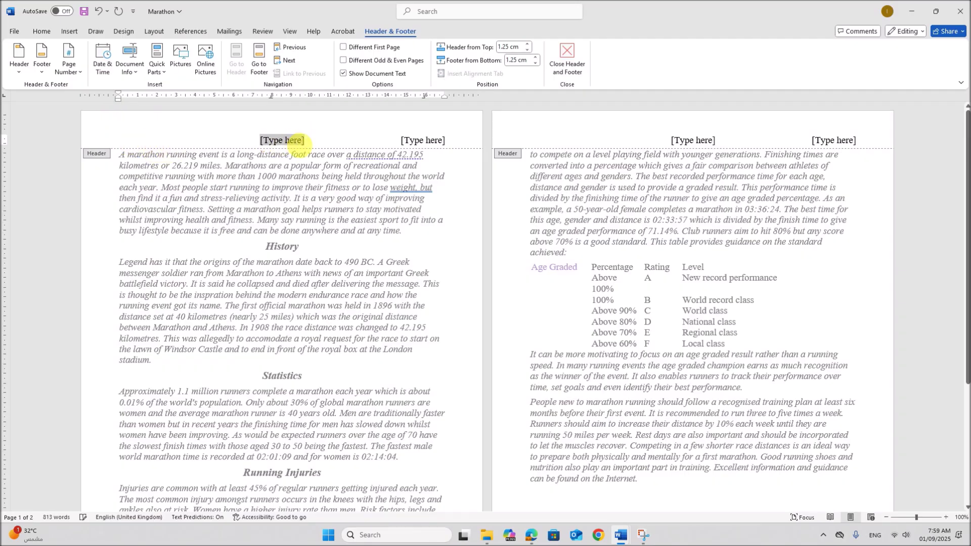
pyautogui.press('Delete')
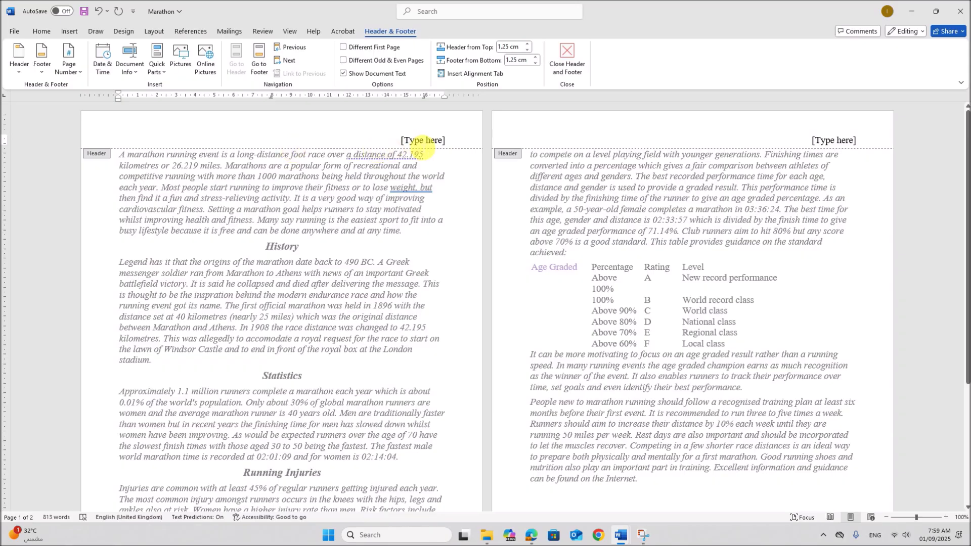
# Enter the name, centre number and candidate number in the right header placeholder and close the header.
pyautogui.click(421, 141)
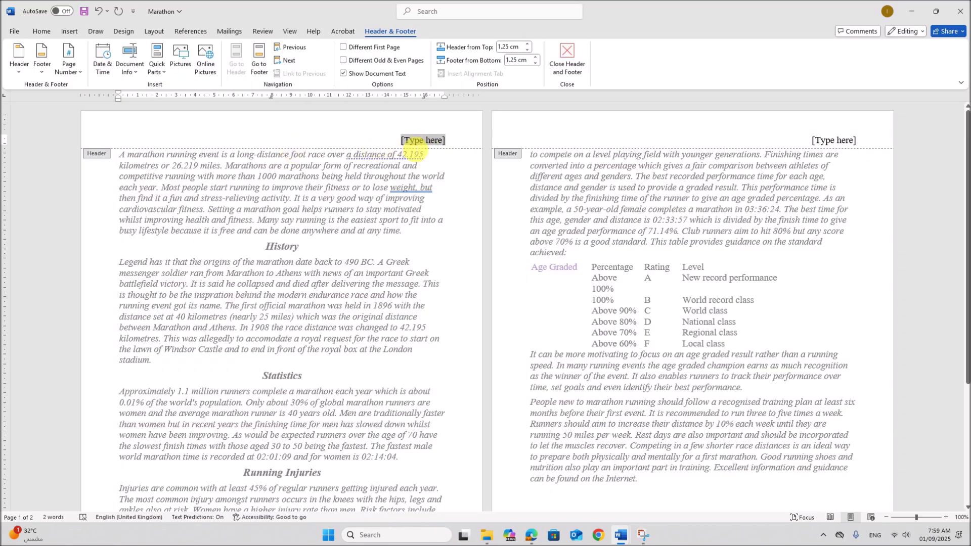
pyautogui.write('Name')
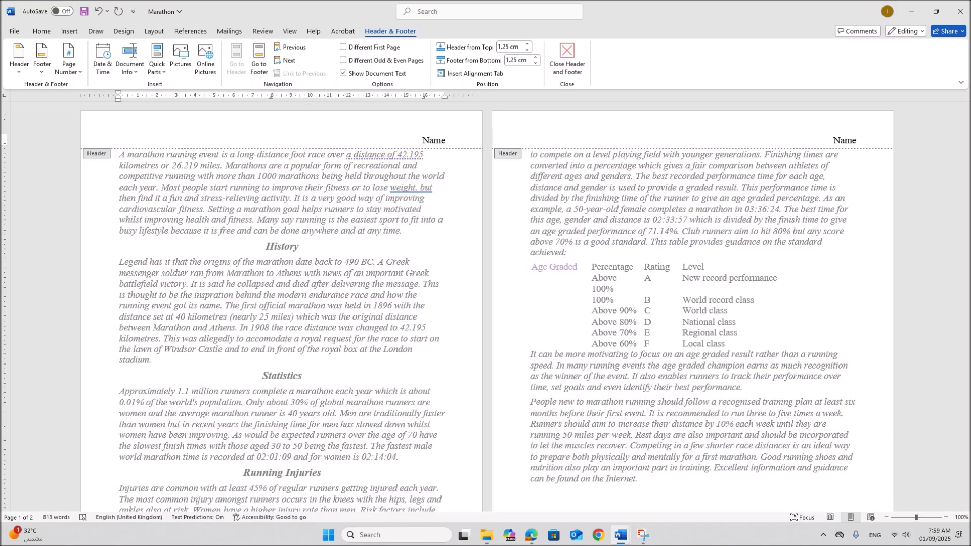
pyautogui.write(' , ZZ123 , ')
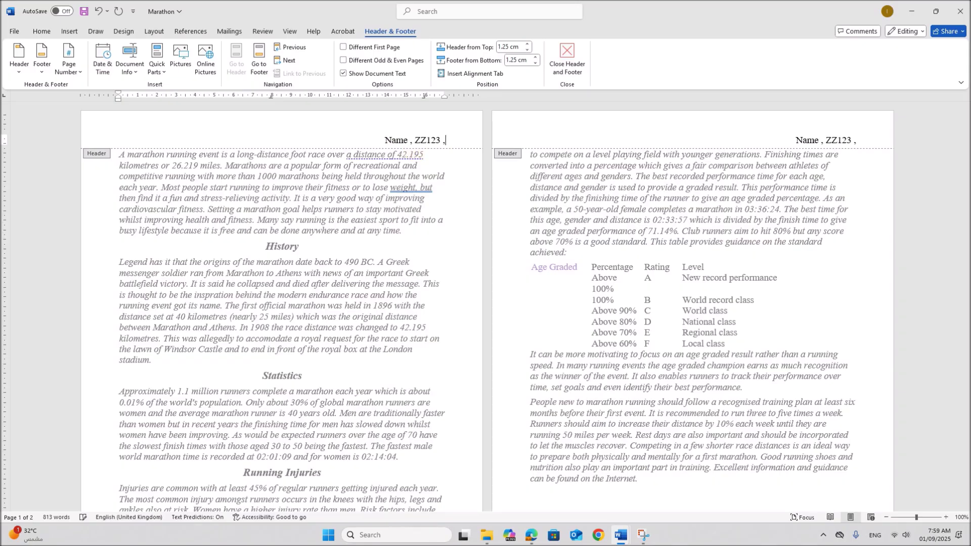
pyautogui.write('1234')
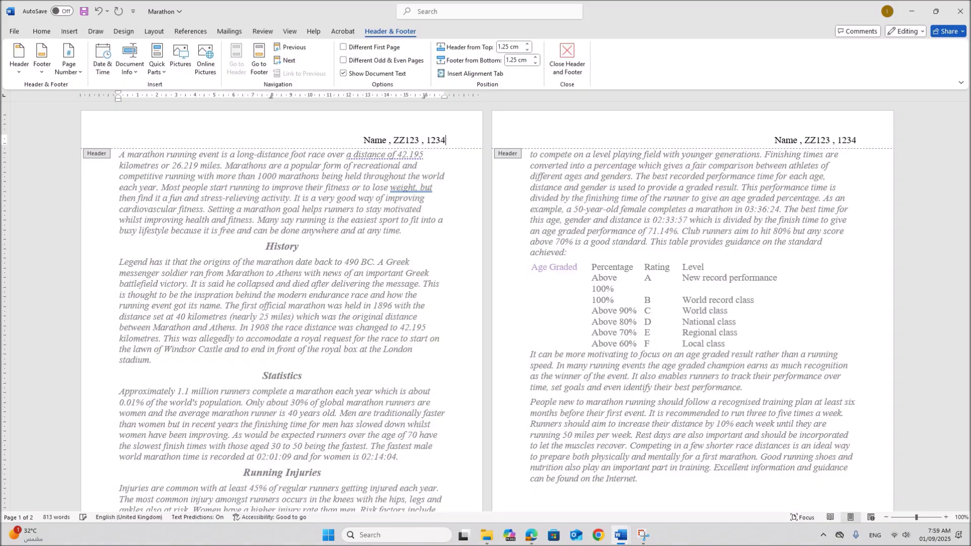
pyautogui.click(566, 59)
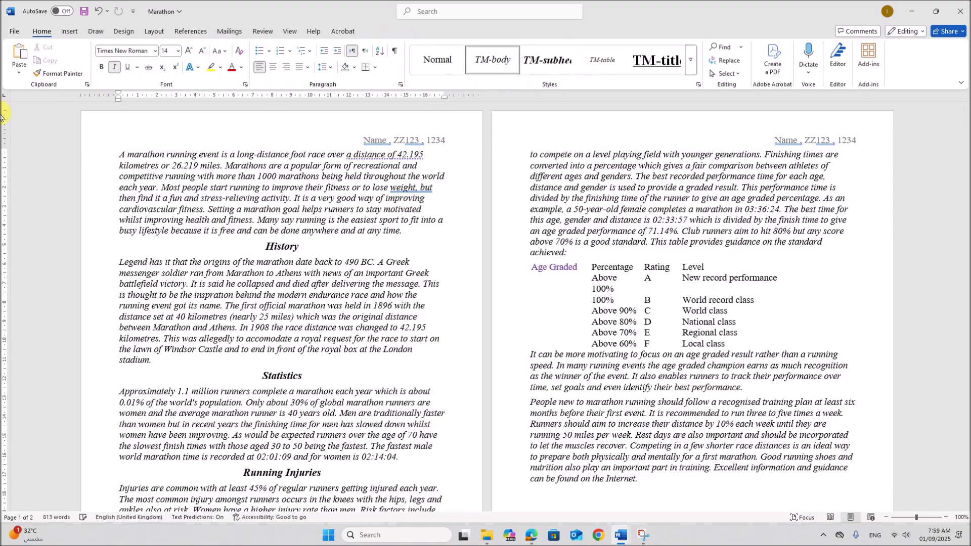
# Read the footer page-number requirement in the exam paper, then return to Marathon.
pyautogui.click(533, 534)
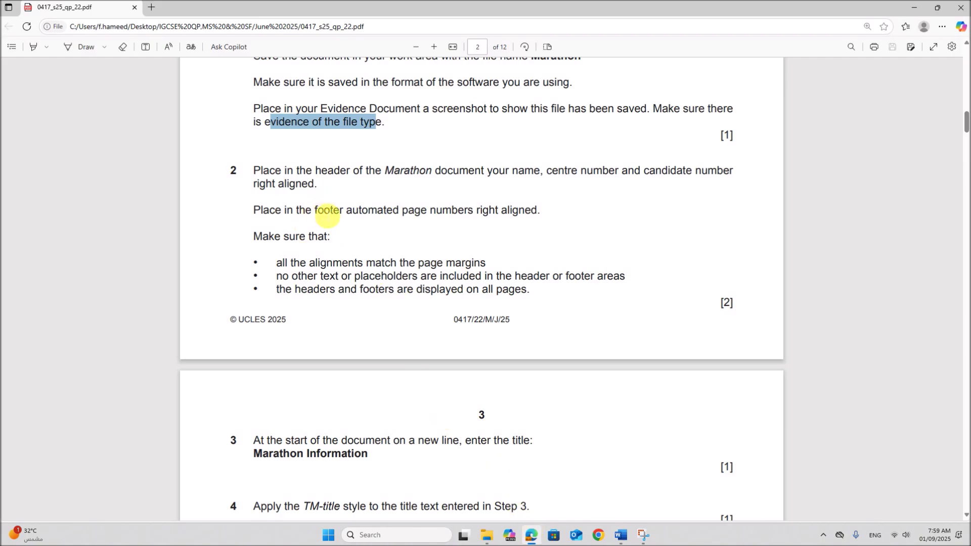
pyautogui.moveTo(318, 212); pyautogui.dragTo(548, 219)
pyautogui.moveTo(631, 540)
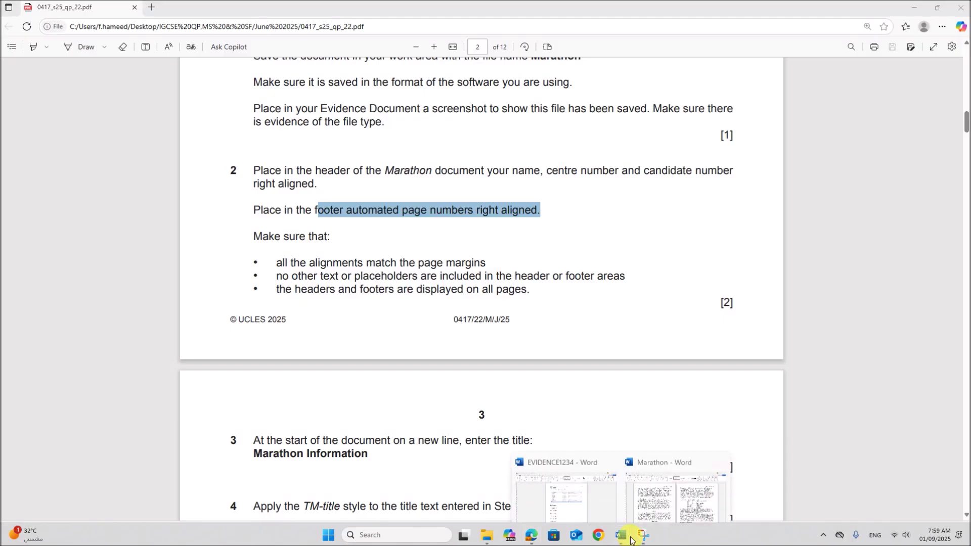
pyautogui.click(655, 506)
# Insert a Blank (Three Columns) footer and delete its left and middle placeholders.
pyautogui.click(69, 31)
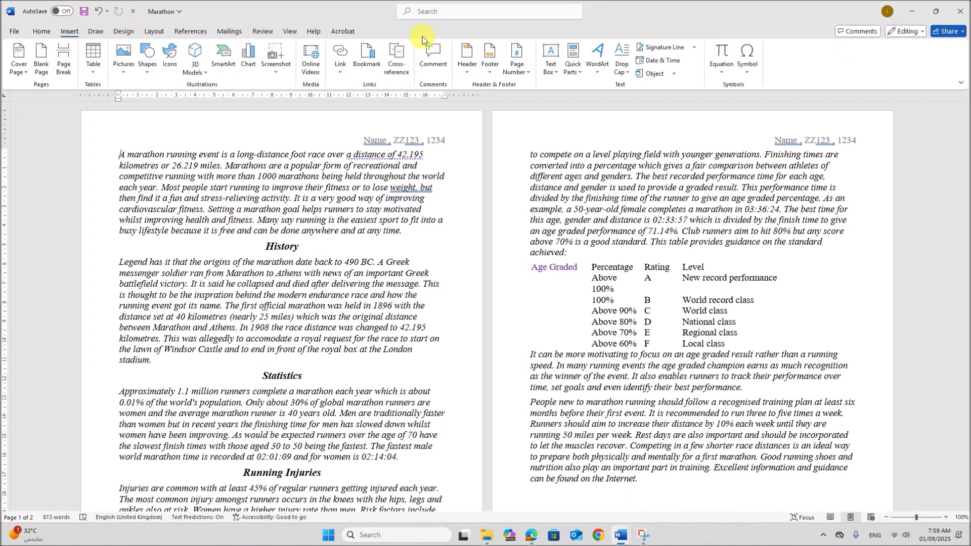
pyautogui.click(489, 63)
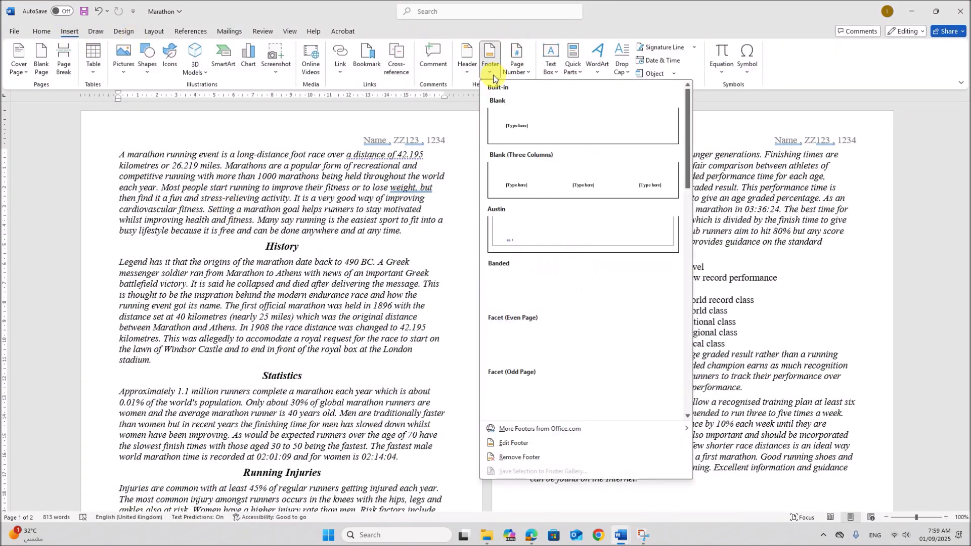
pyautogui.click(532, 188)
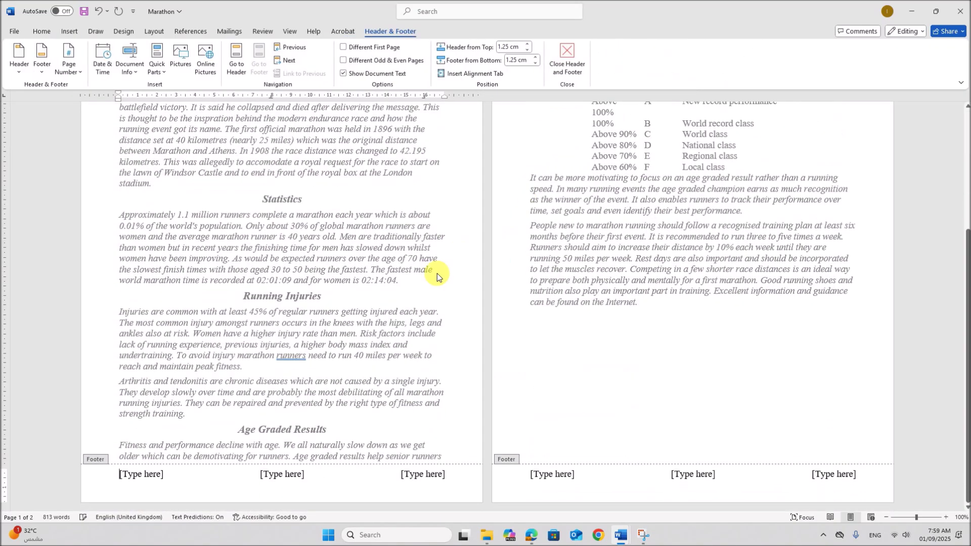
pyautogui.click(150, 471)
pyautogui.press('Delete')
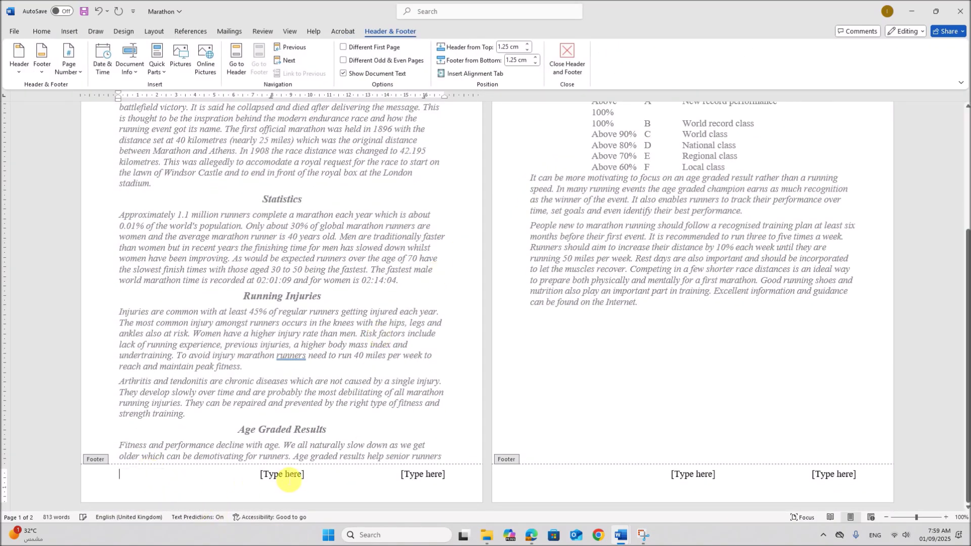
pyautogui.click(288, 478)
pyautogui.press('Delete')
# Put a Plain Number page number in the right footer placeholder and close the footer.
pyautogui.click(410, 476)
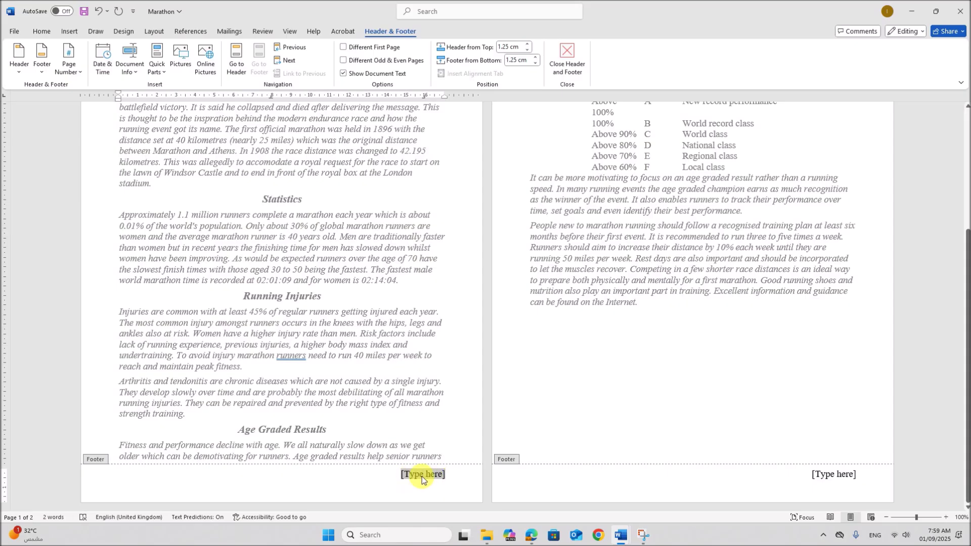
pyautogui.click(79, 75)
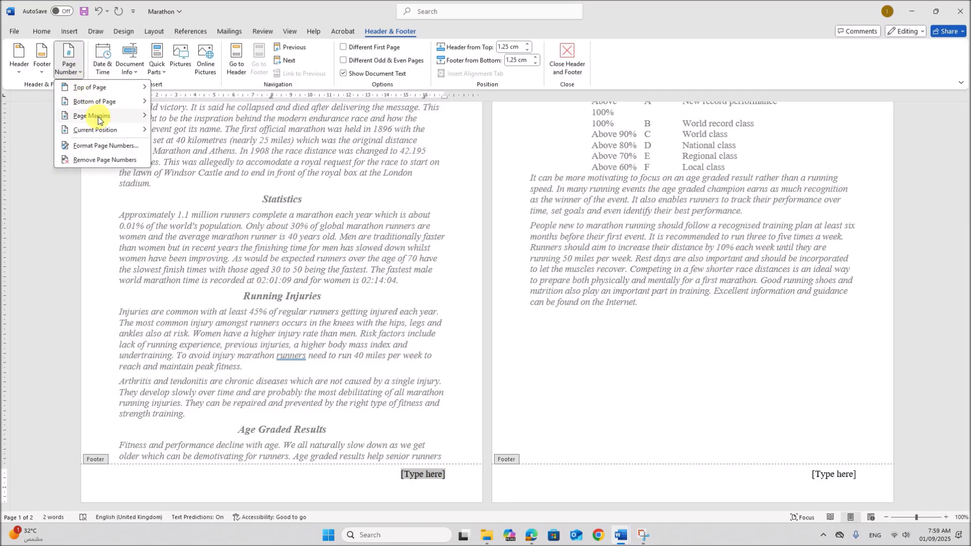
pyautogui.moveTo(101, 130)
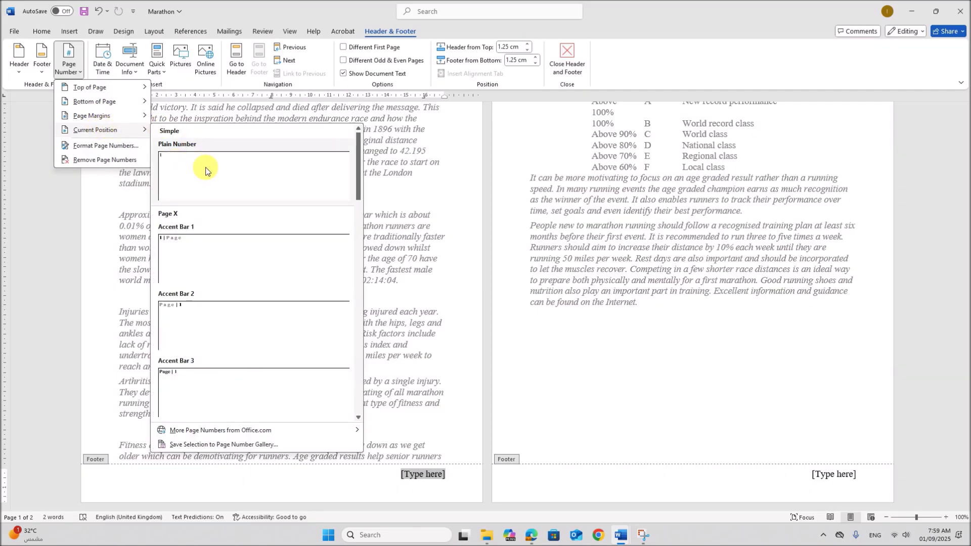
pyautogui.click(210, 183)
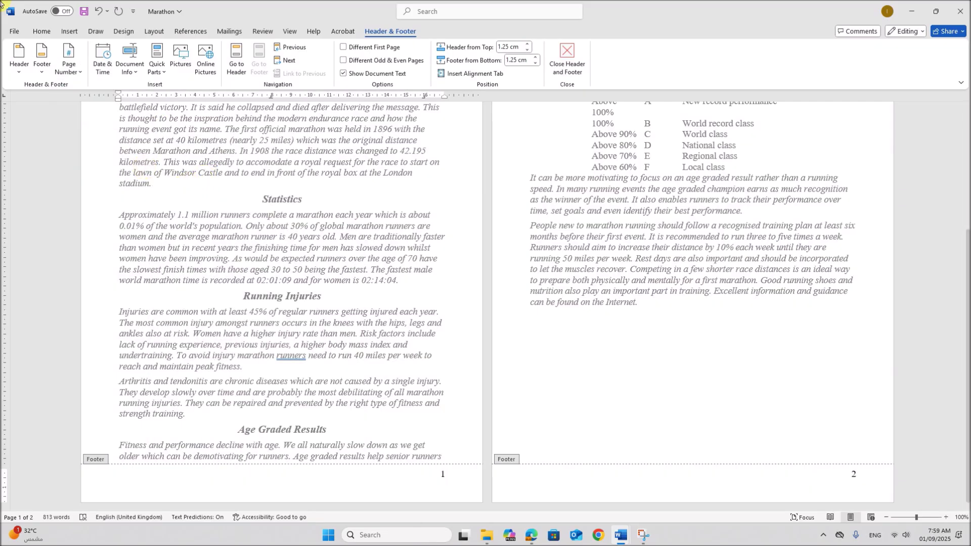
pyautogui.click(567, 64)
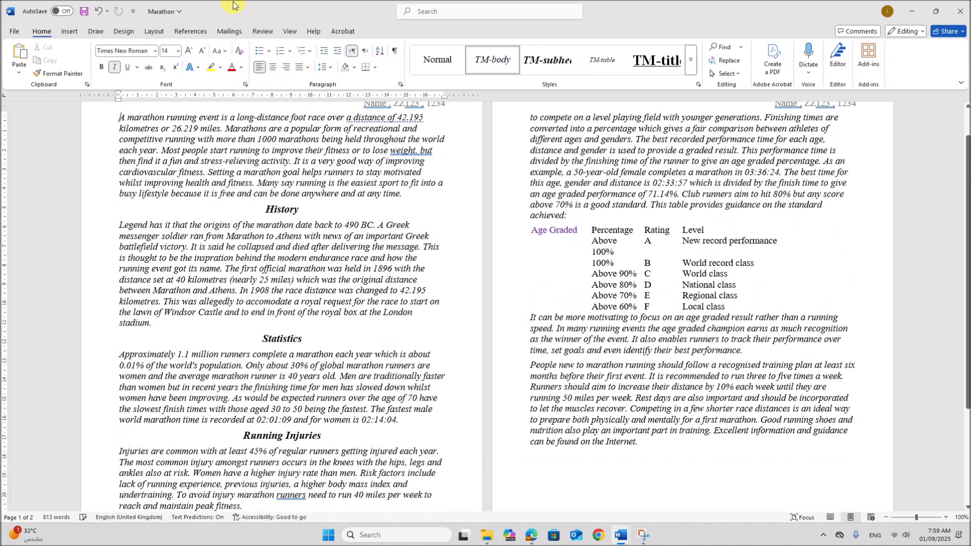
pyautogui.scroll(1, 470, 293)
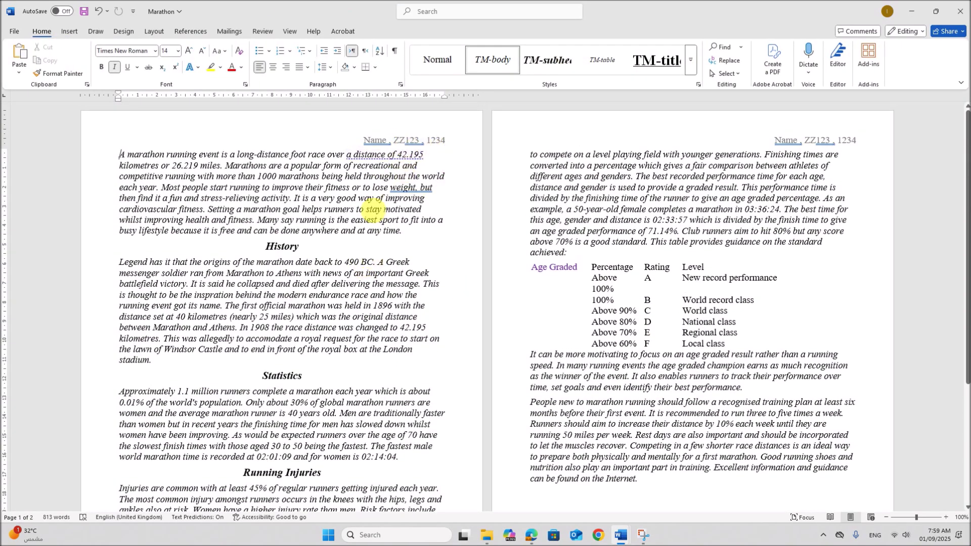
pyautogui.scroll(-5, 371, 228)
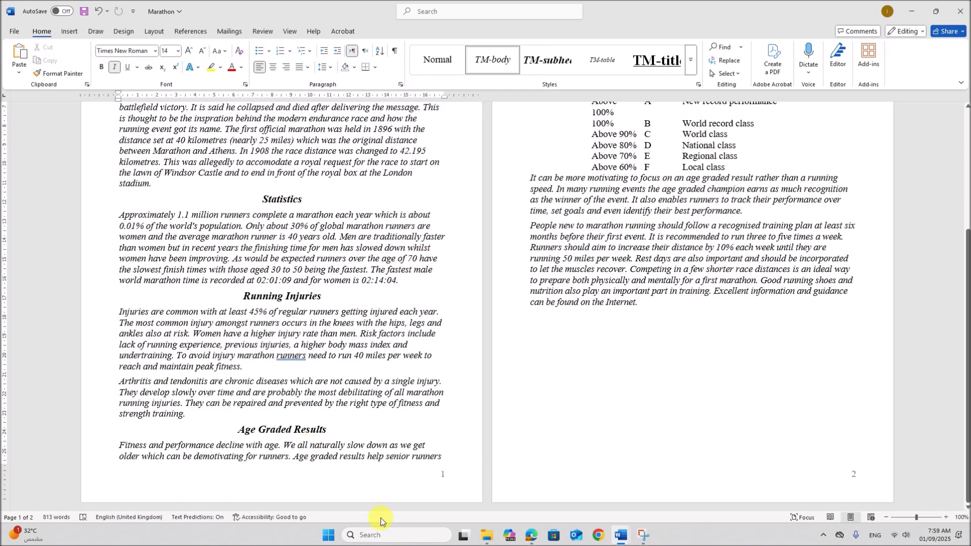
pyautogui.click(531, 535)
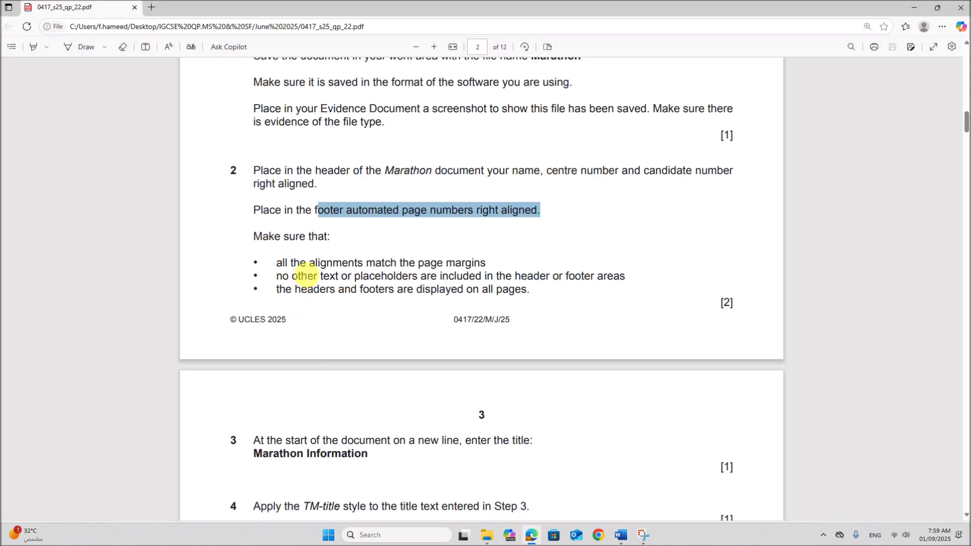
pyautogui.scroll(-1, 303, 273)
pyautogui.moveTo(282, 212); pyautogui.dragTo(520, 245)
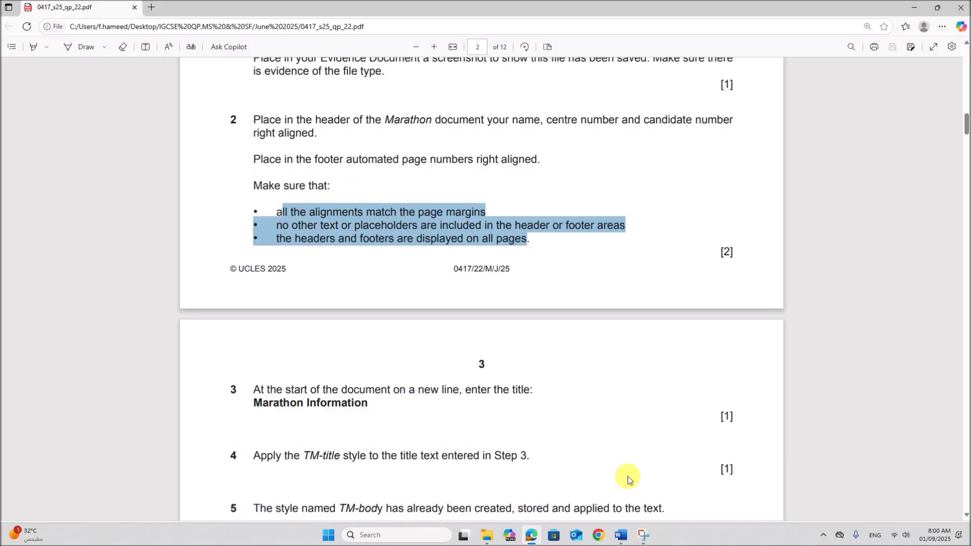
pyautogui.click(630, 541)
pyautogui.click(633, 504)
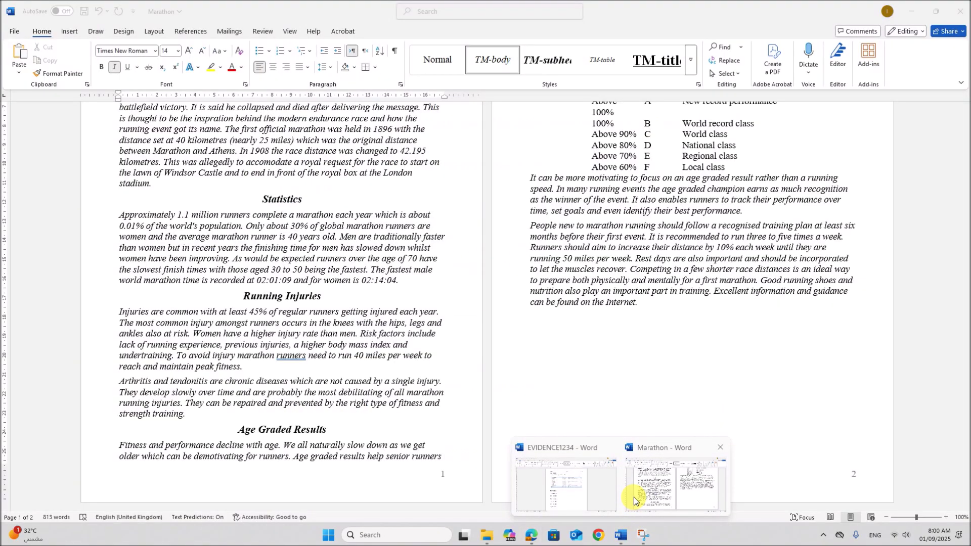
pyautogui.scroll(3, 334, 299)
pyautogui.scroll(-3, 334, 298)
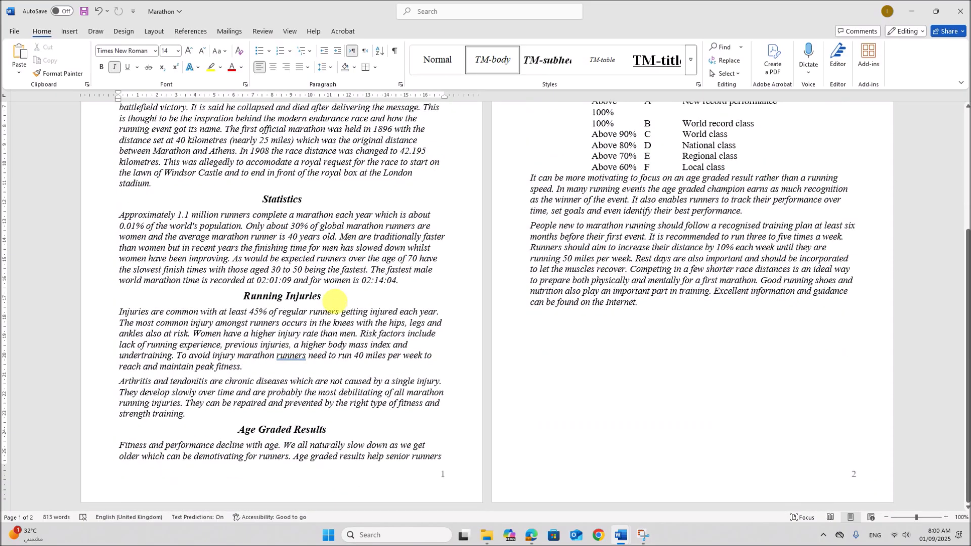
pyautogui.click(531, 534)
pyautogui.scroll(-3, 233, 359)
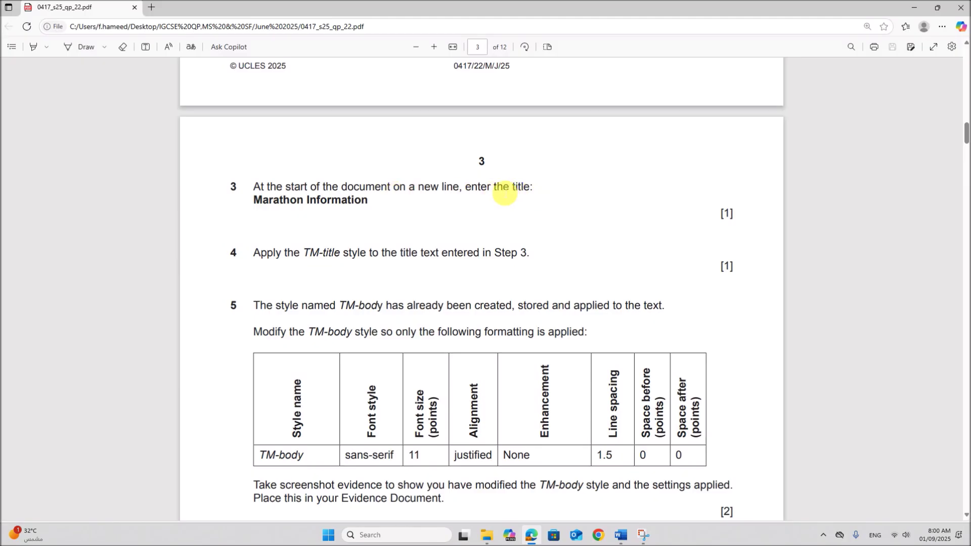
pyautogui.moveTo(253, 201); pyautogui.dragTo(375, 204)
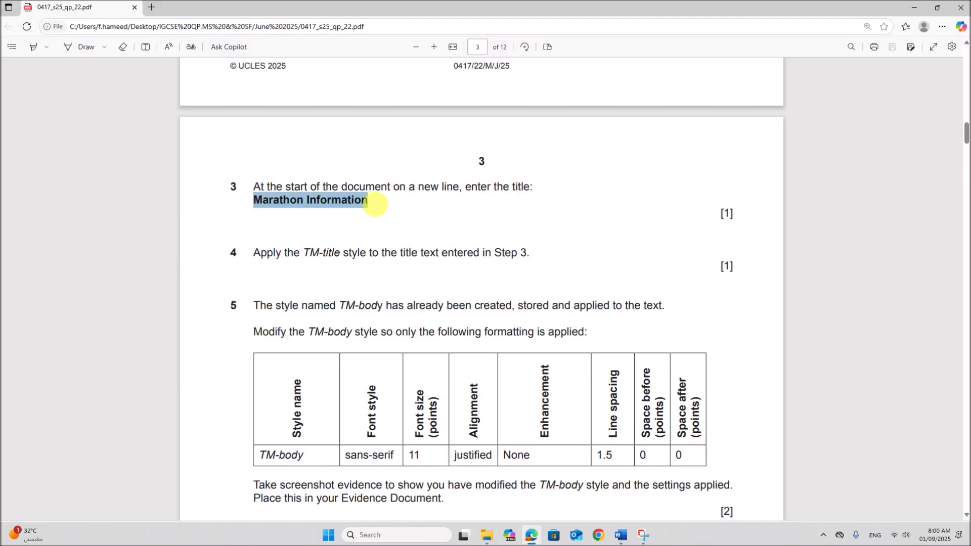
pyautogui.click(621, 538)
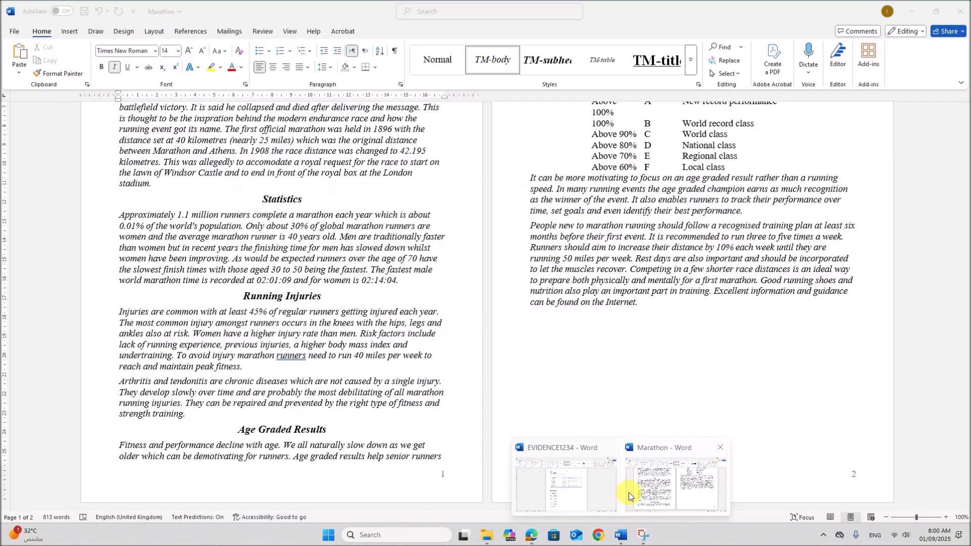
pyautogui.click(626, 489)
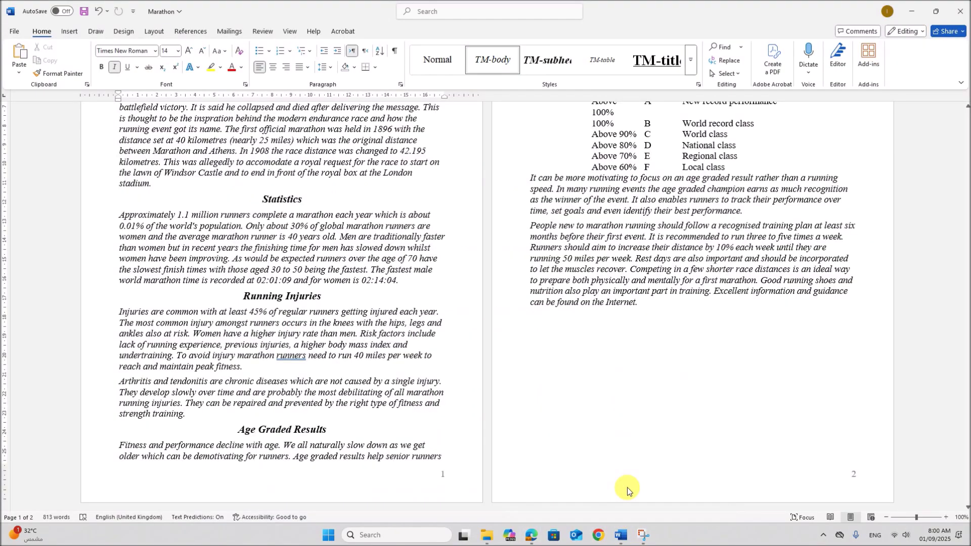
pyautogui.scroll(5, 360, 348)
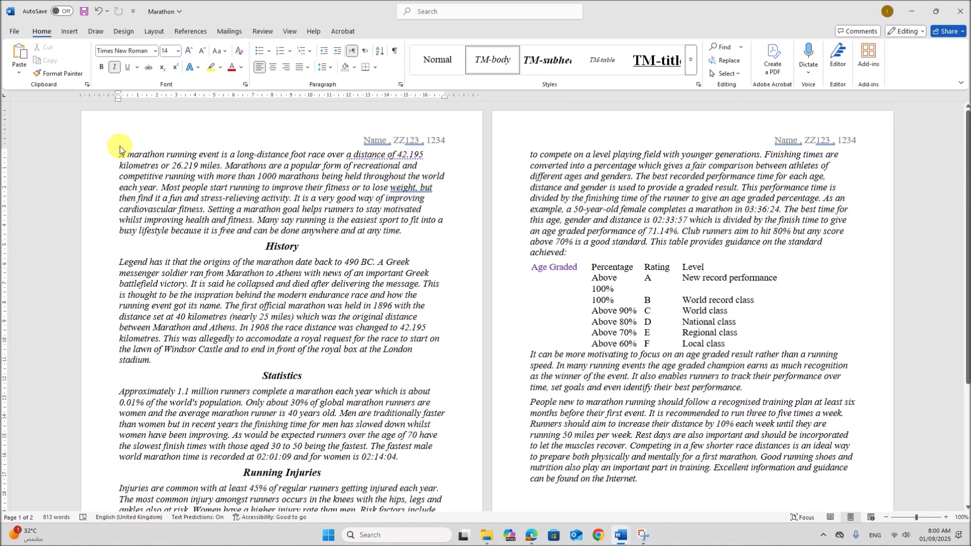
# Add a new empty first line at the top of the document, then go back to the exam paper.
pyautogui.press('Return')
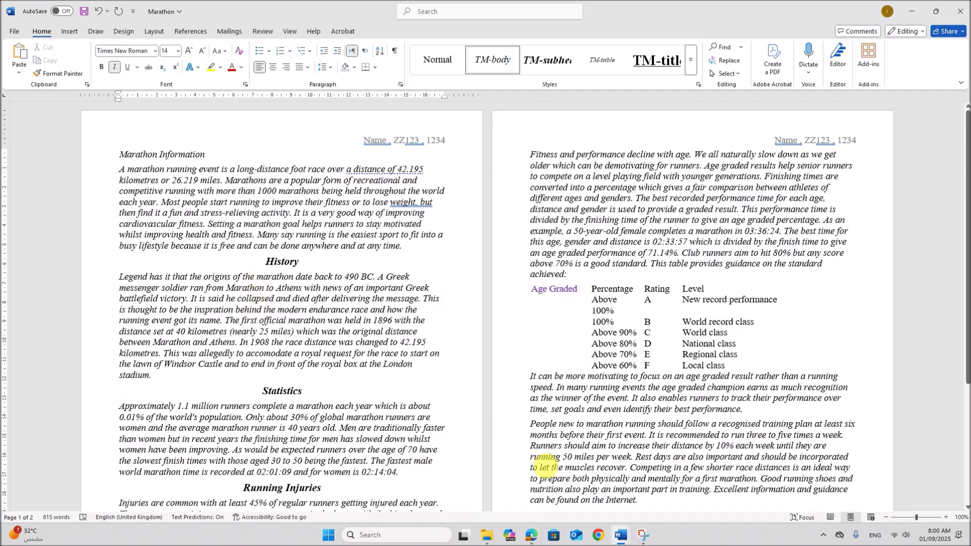
pyautogui.click(528, 537)
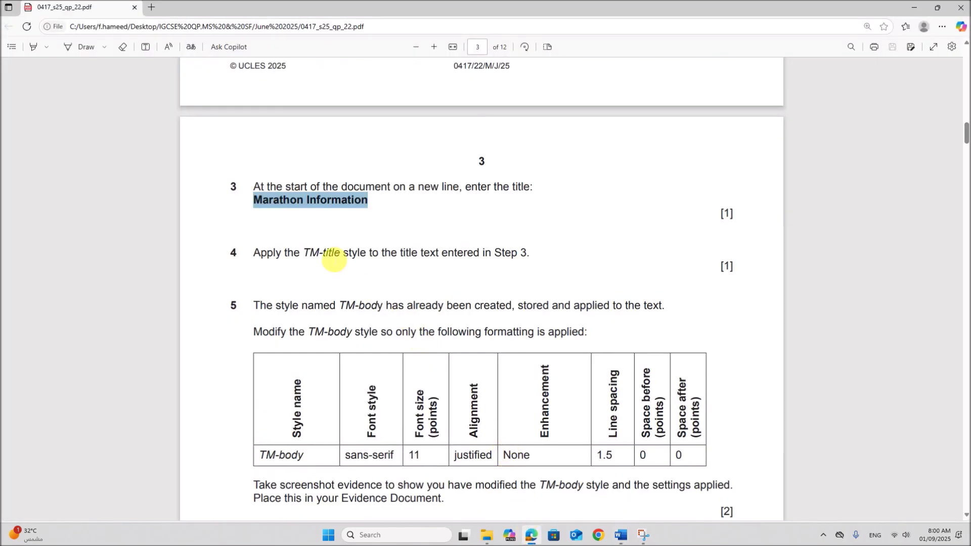
# Check question 4, then apply the TM-title style to the Marathon Information line.
pyautogui.moveTo(304, 253); pyautogui.dragTo(540, 254)
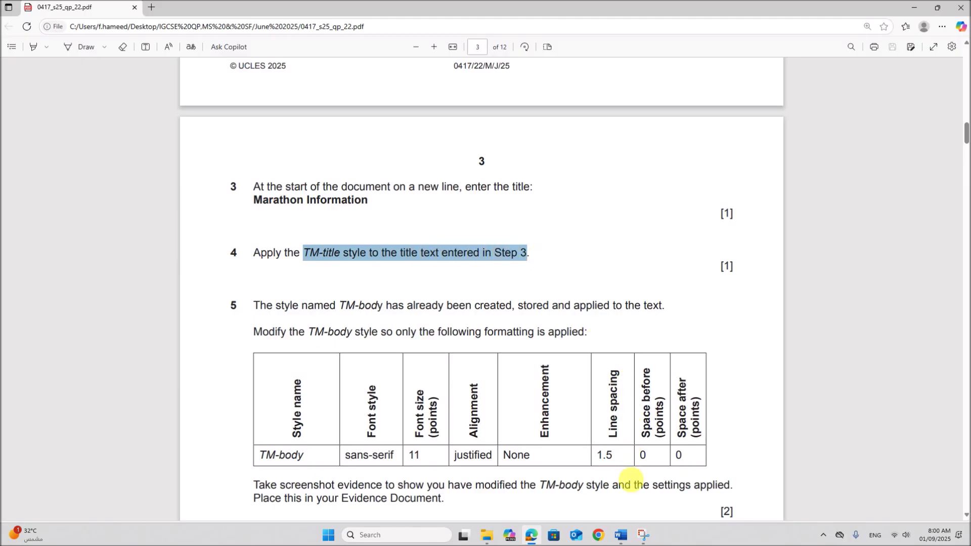
pyautogui.click(621, 535)
pyautogui.click(634, 503)
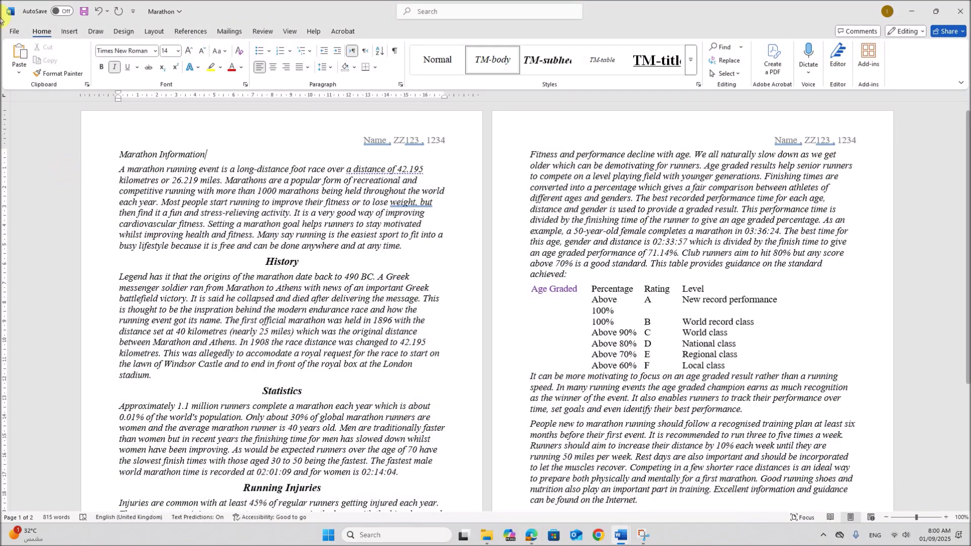
pyautogui.click(108, 162)
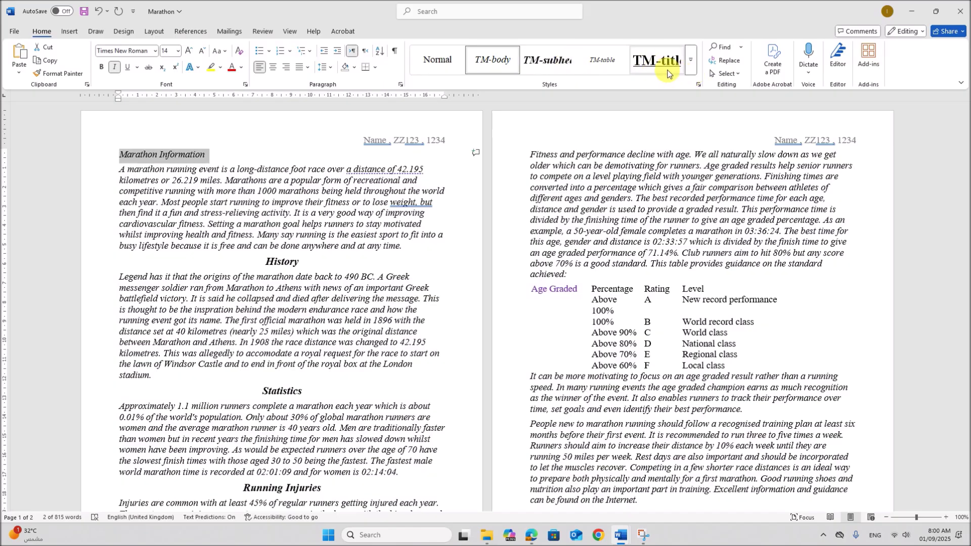
pyautogui.click(664, 66)
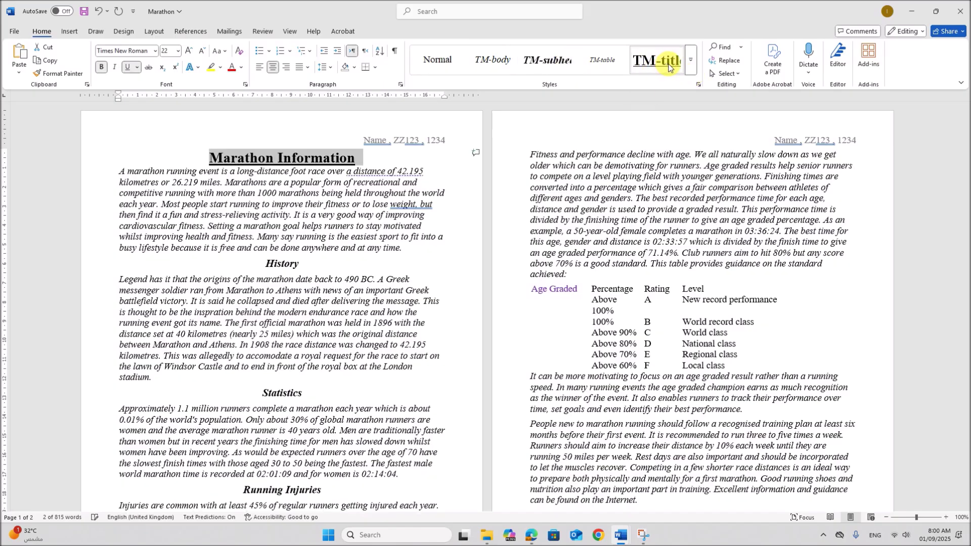
pyautogui.click(532, 534)
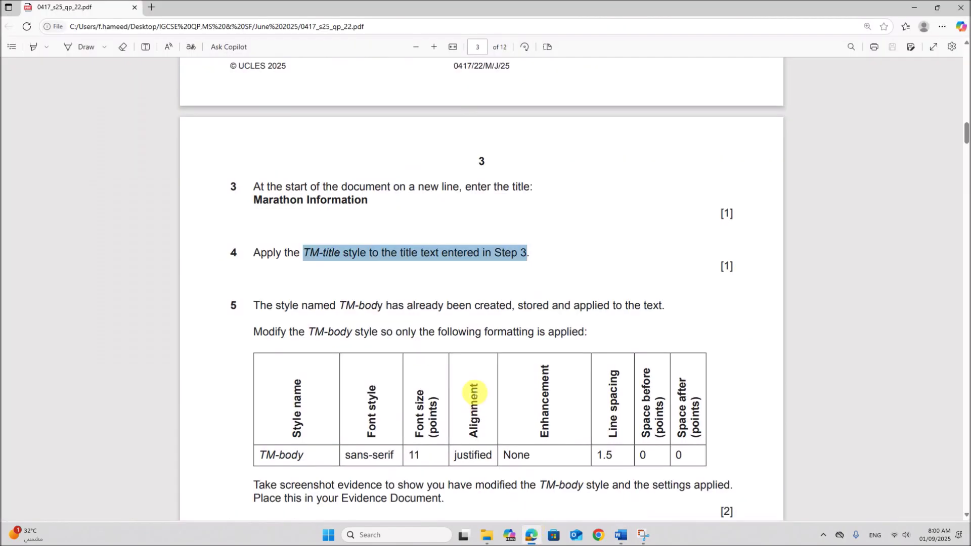
# Read question 5's TM-body requirements in the PDF, then return to Marathon's page-two body text.
pyautogui.scroll(-3, 460, 369)
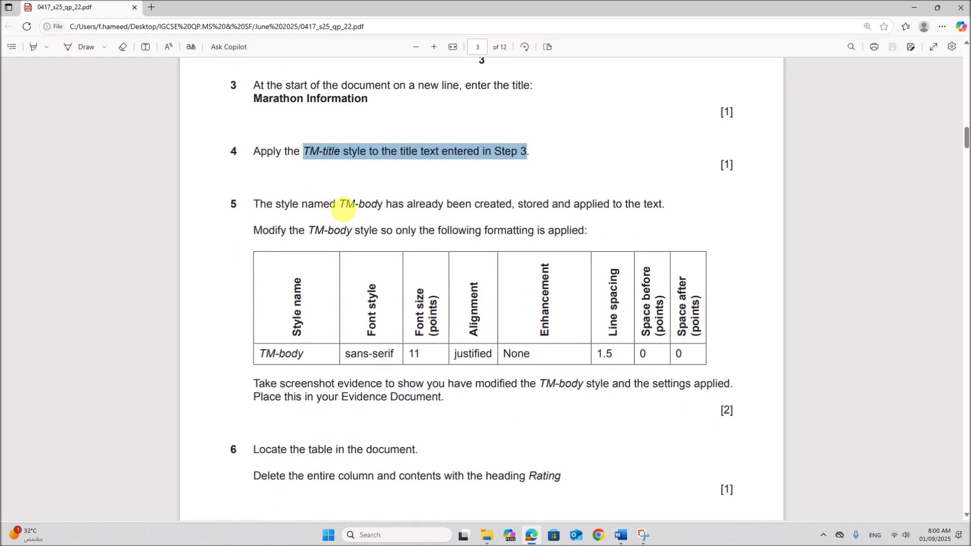
pyautogui.moveTo(341, 205); pyautogui.dragTo(668, 203)
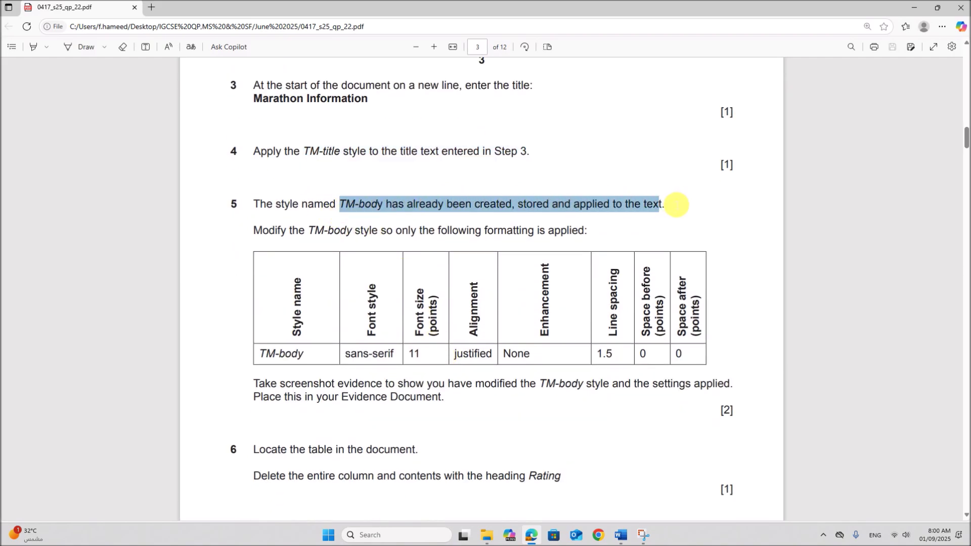
pyautogui.moveTo(310, 231); pyautogui.dragTo(599, 229)
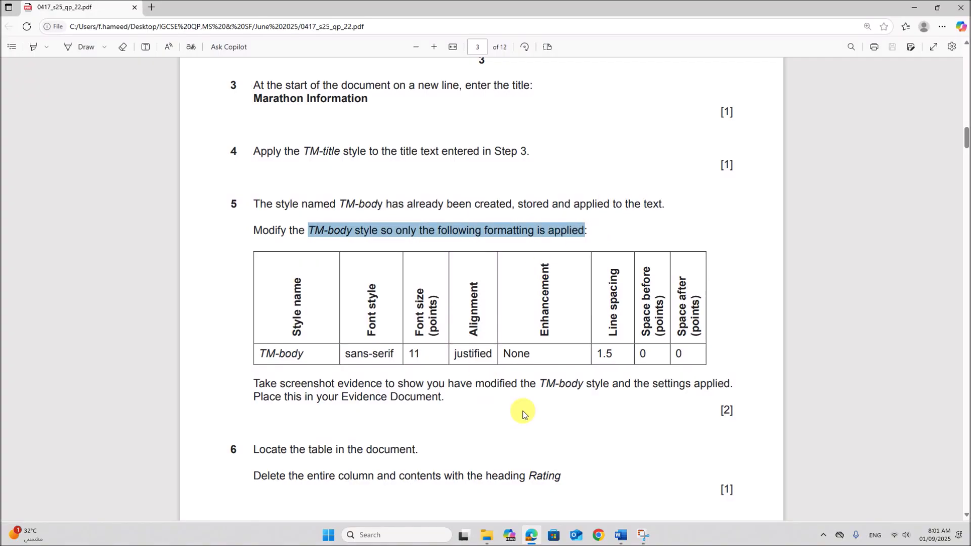
pyautogui.scroll(-2, 327, 260)
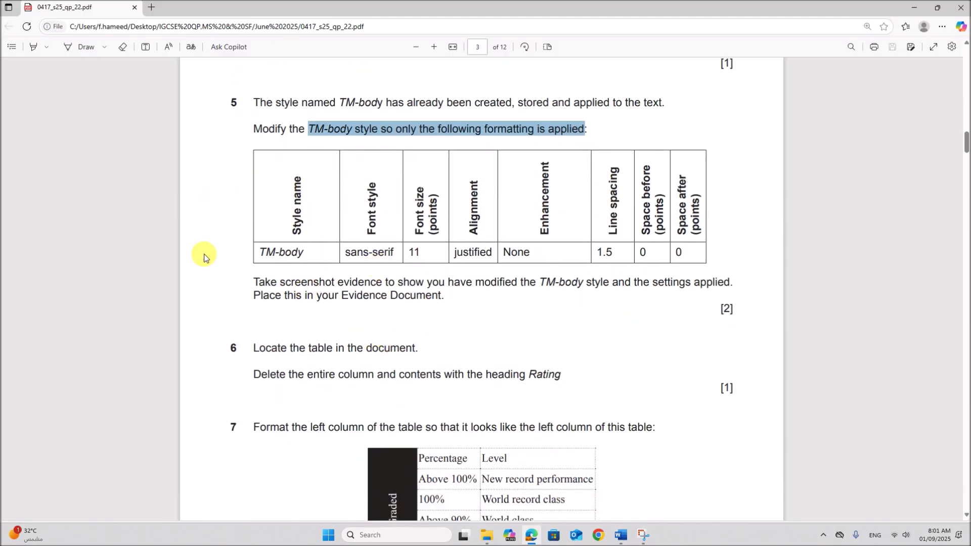
pyautogui.moveTo(263, 253); pyautogui.dragTo(304, 253)
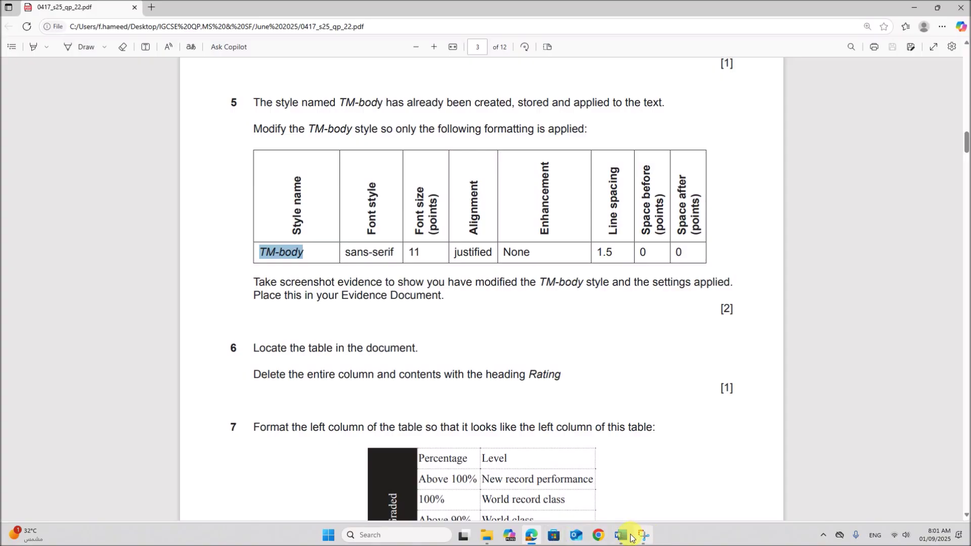
pyautogui.moveTo(632, 538)
pyautogui.click(651, 513)
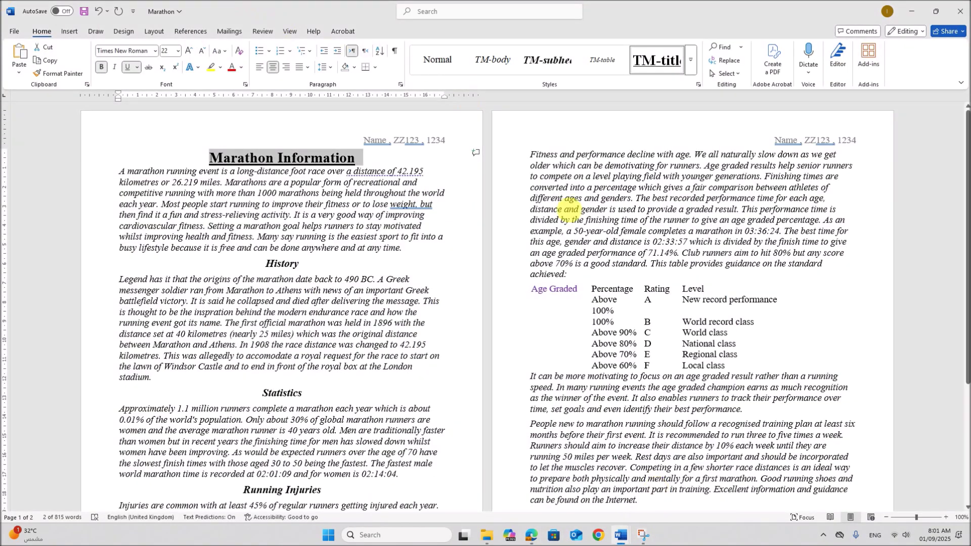
pyautogui.click(569, 209)
# Modify the TM-body style to Arial, 11 pt, with italic turned off.
pyautogui.rightClick(479, 64)
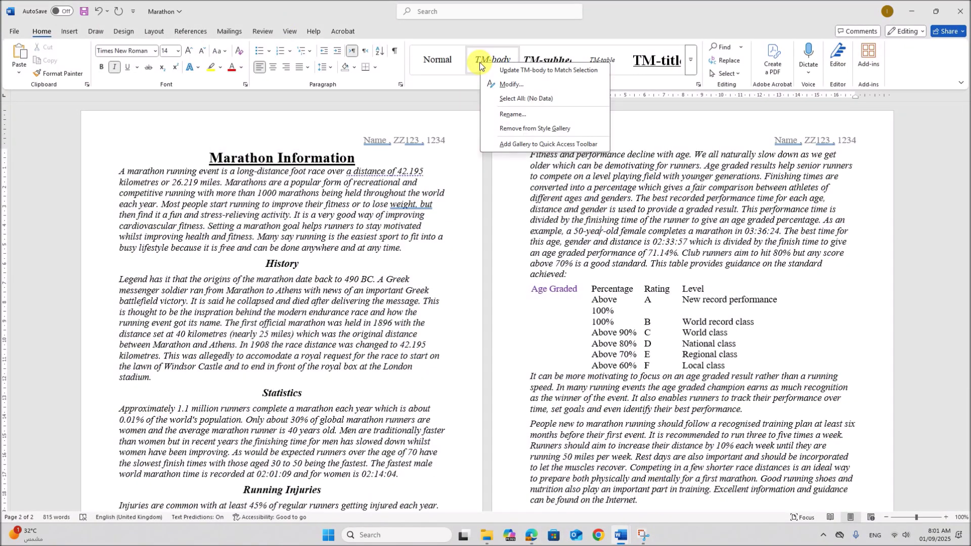
pyautogui.click(503, 84)
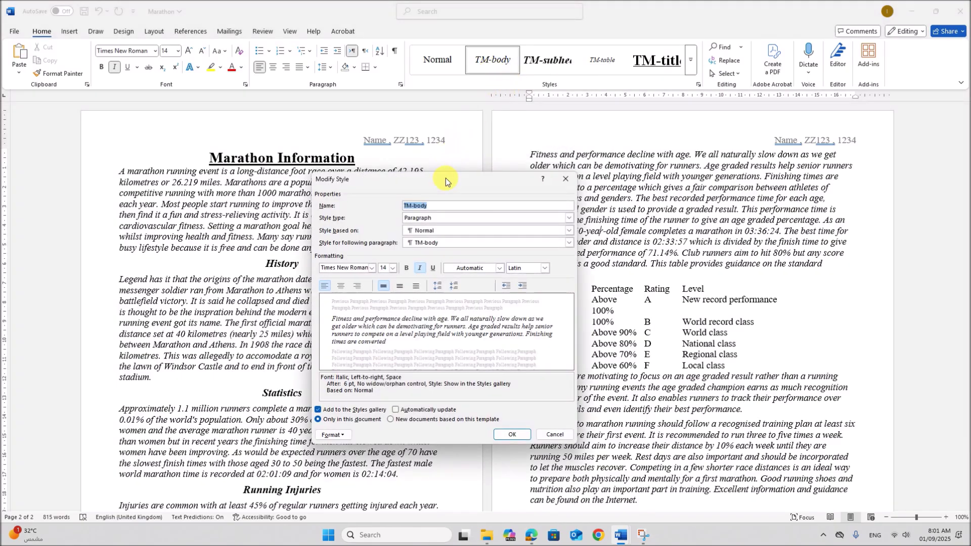
pyautogui.moveTo(445, 178); pyautogui.dragTo(382, 167)
pyautogui.click(531, 535)
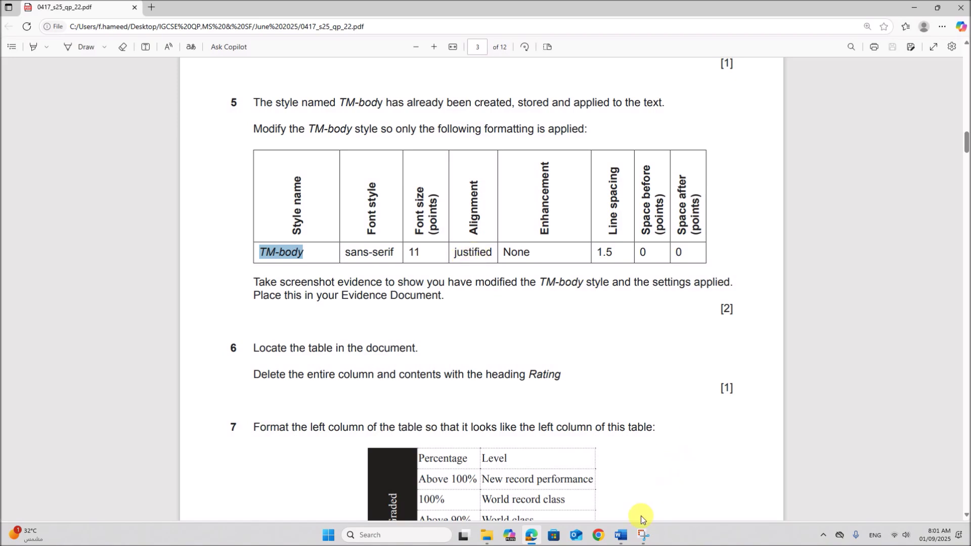
pyautogui.moveTo(621, 535)
pyautogui.click(669, 490)
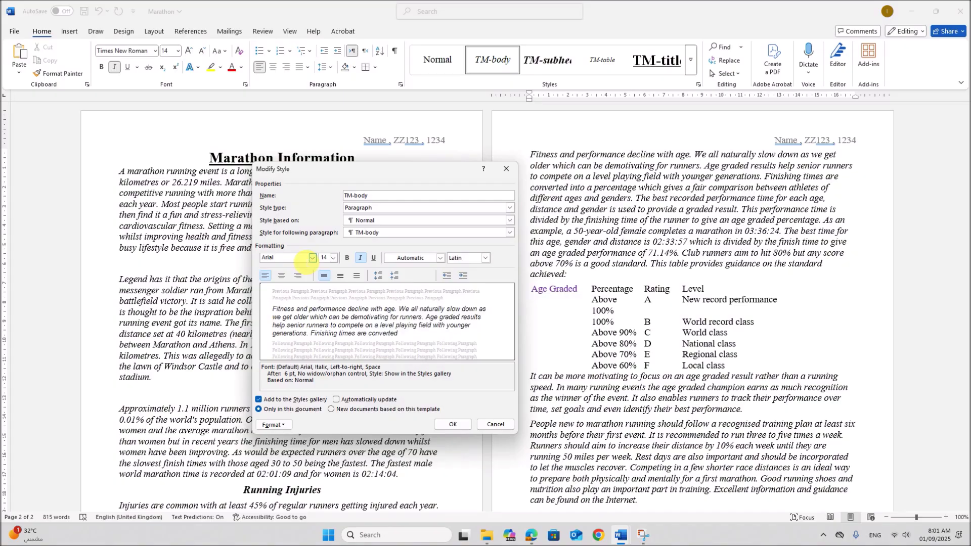
pyautogui.click(333, 260)
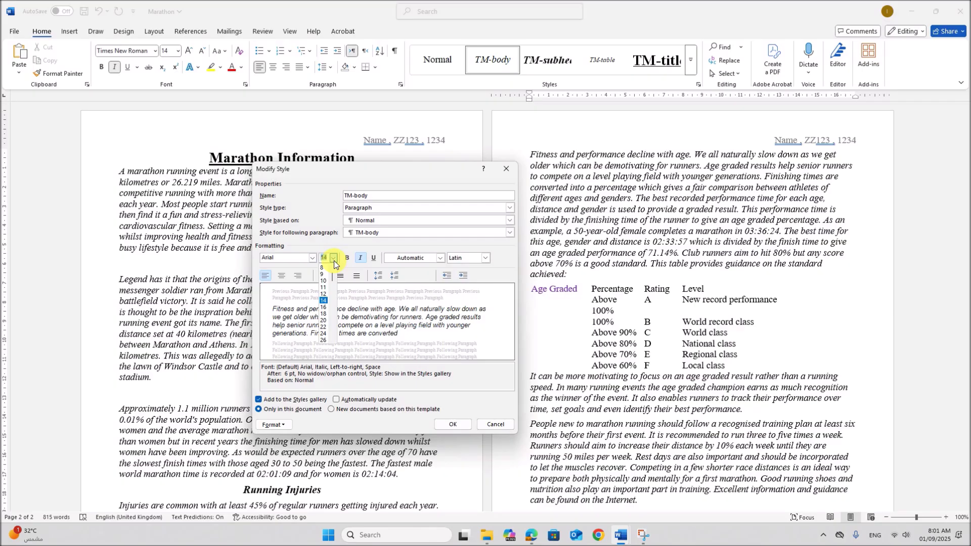
pyautogui.click(320, 288)
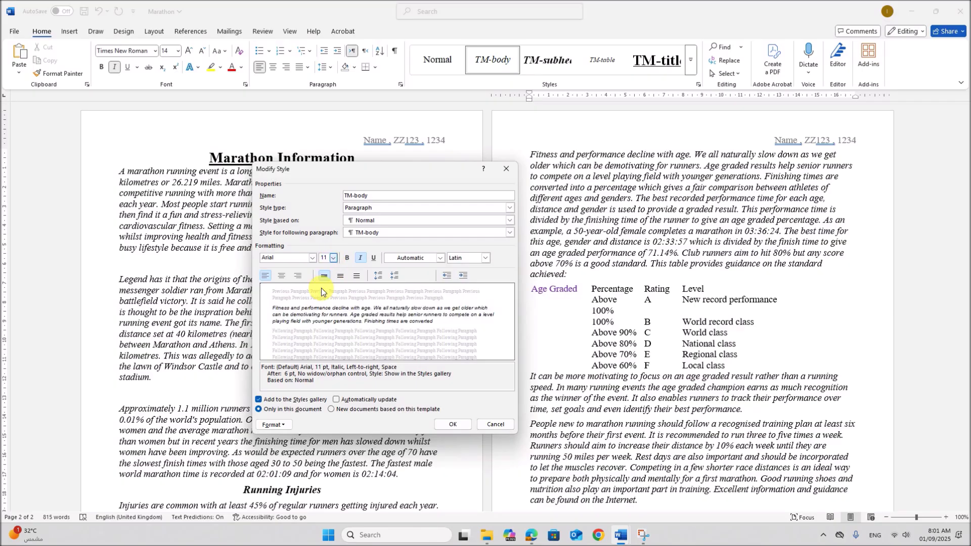
pyautogui.click(362, 260)
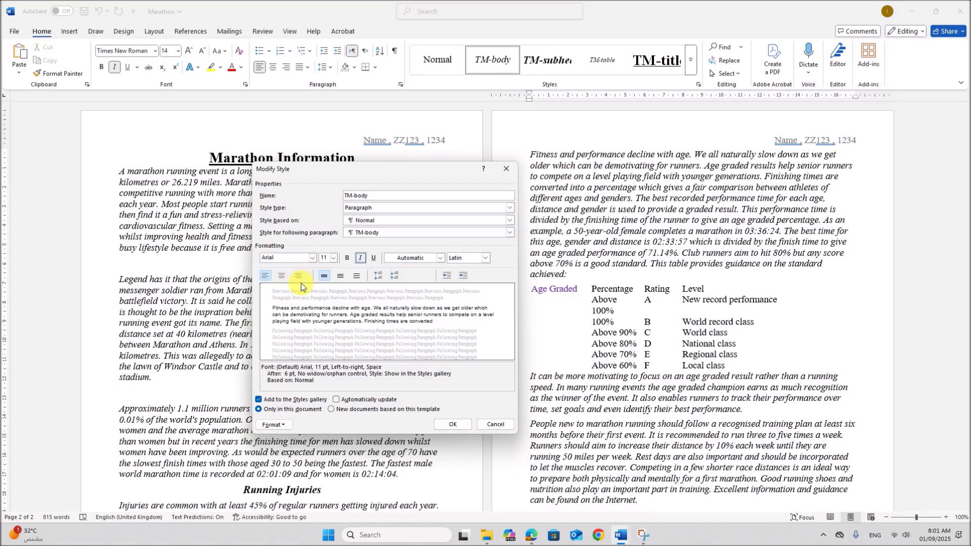
# Set TM-body's paragraph alignment to Justified.
pyautogui.click(274, 425)
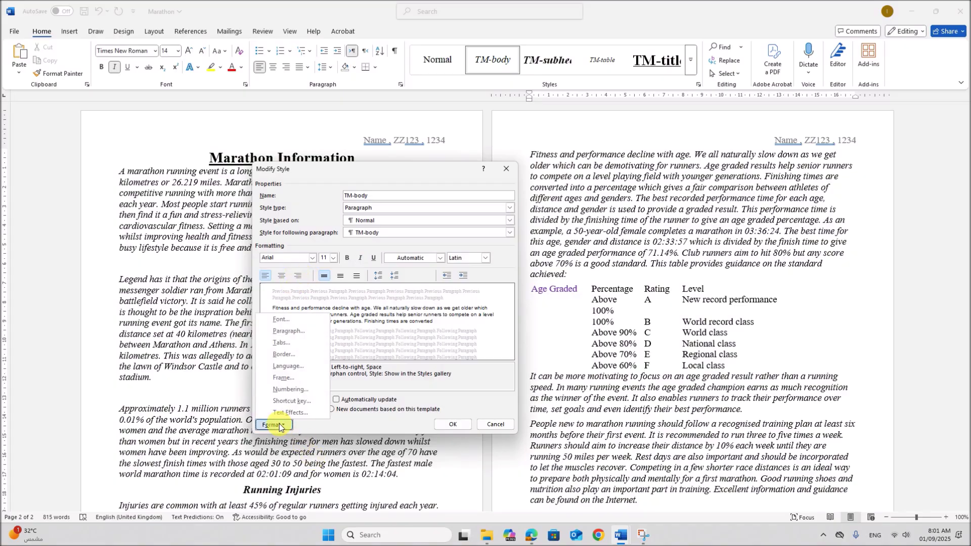
pyautogui.click(288, 332)
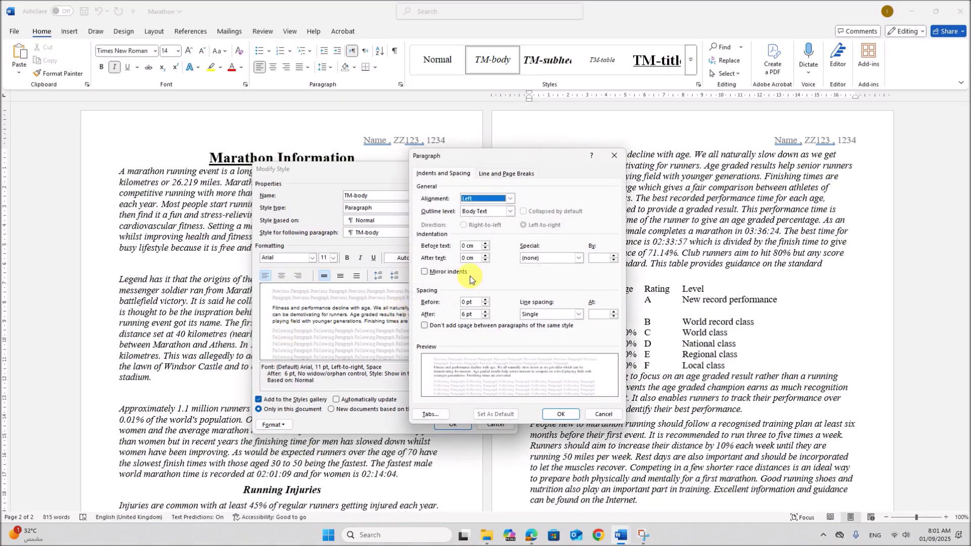
pyautogui.click(503, 201)
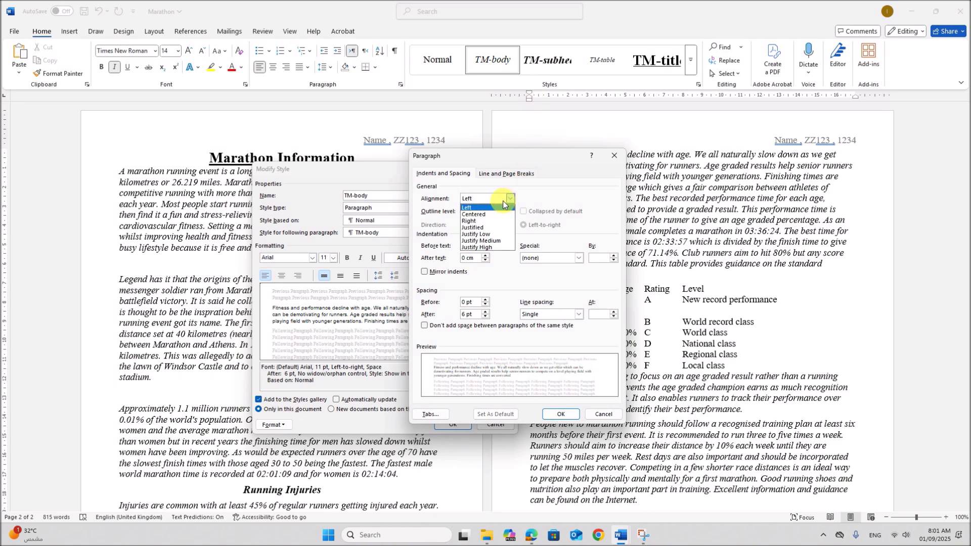
pyautogui.click(487, 231)
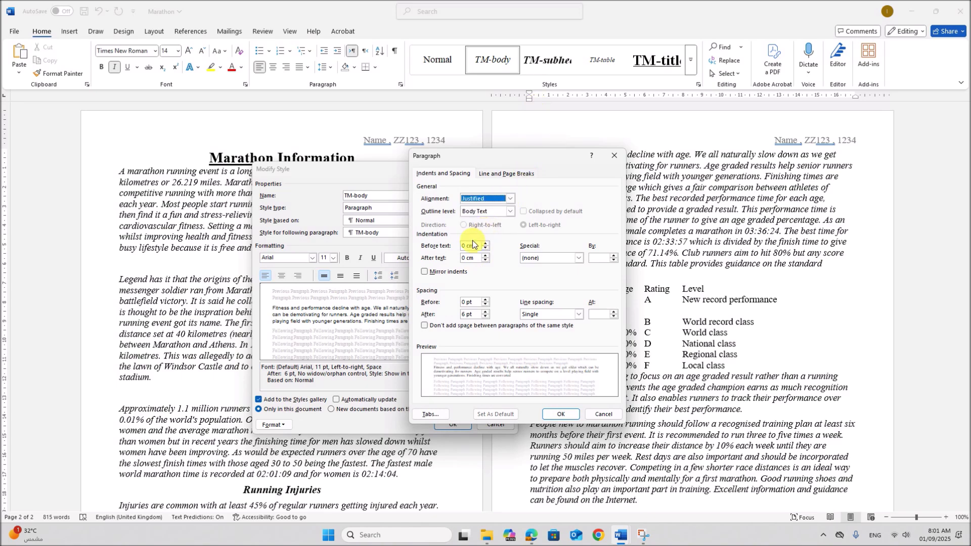
pyautogui.click(560, 416)
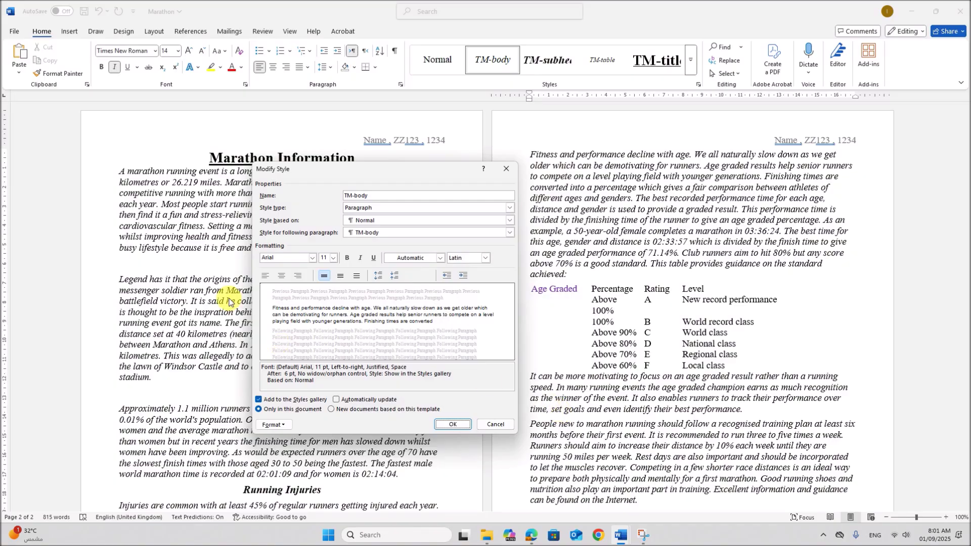
# Give TM-body 1.5 line spacing and 0 pt spacing after paragraphs, then recheck the exam paper.
pyautogui.click(531, 534)
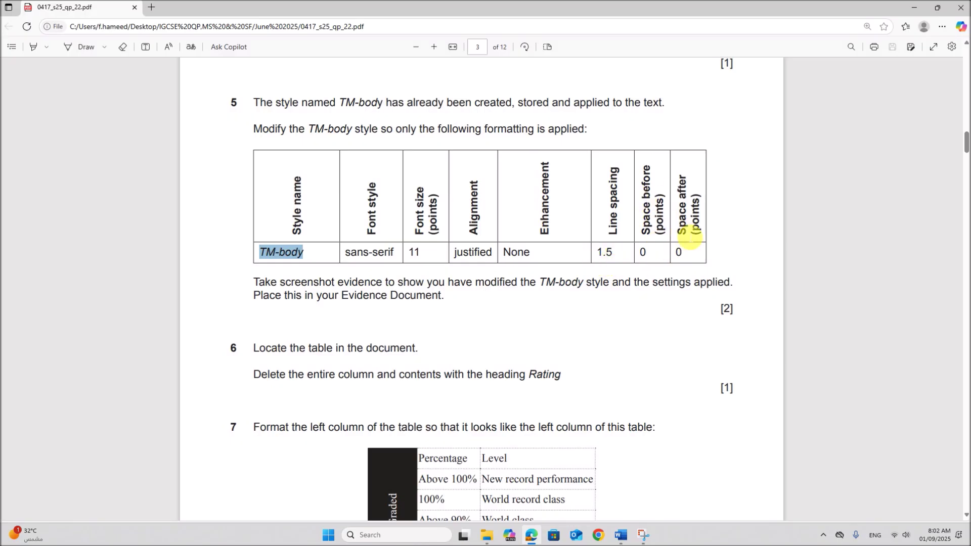
pyautogui.click(622, 536)
pyautogui.click(657, 501)
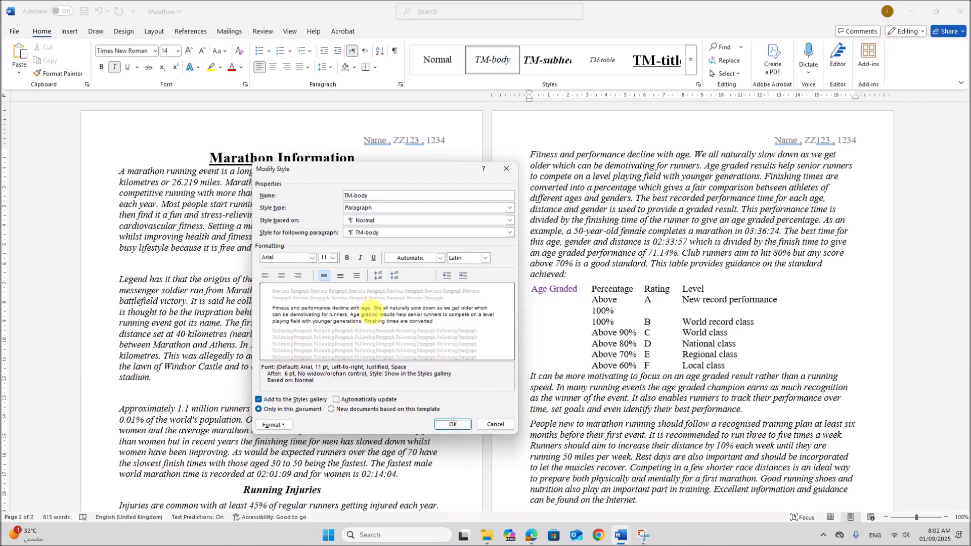
pyautogui.click(273, 425)
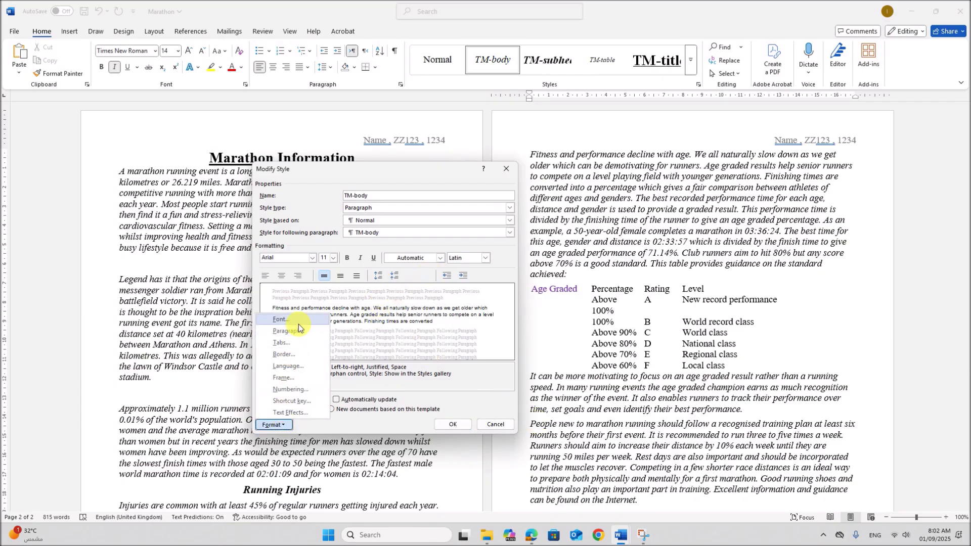
pyautogui.click(286, 331)
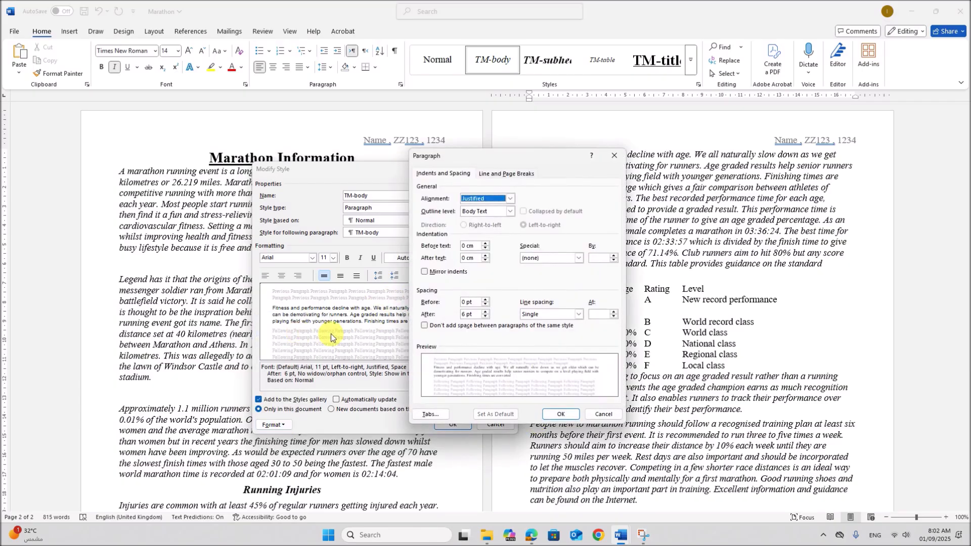
pyautogui.click(547, 315)
pyautogui.click(545, 331)
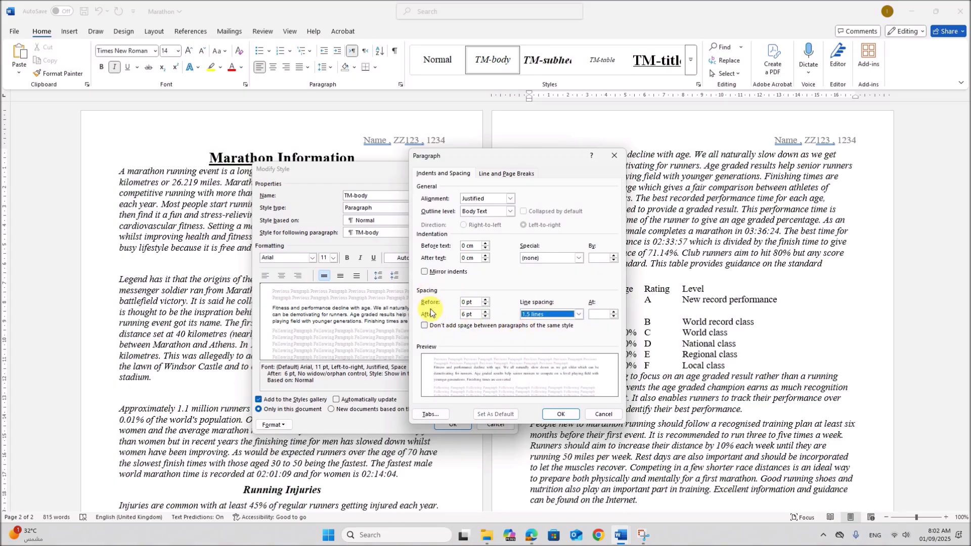
pyautogui.click(464, 314)
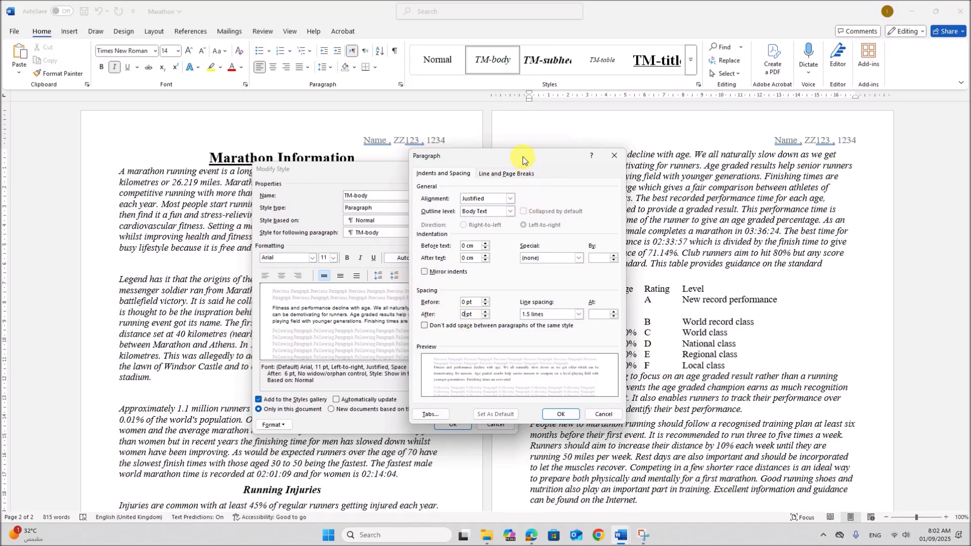
pyautogui.moveTo(522, 160); pyautogui.dragTo(617, 171)
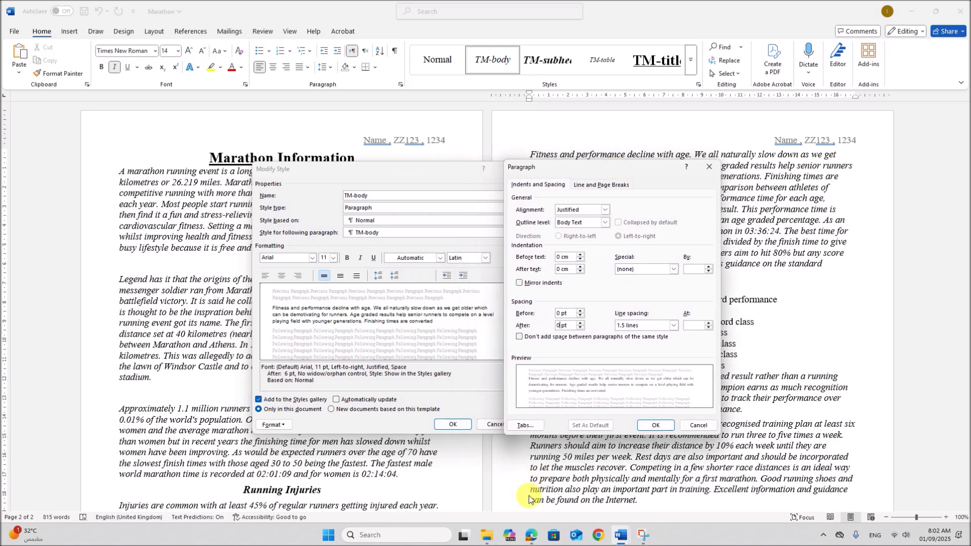
pyautogui.click(531, 534)
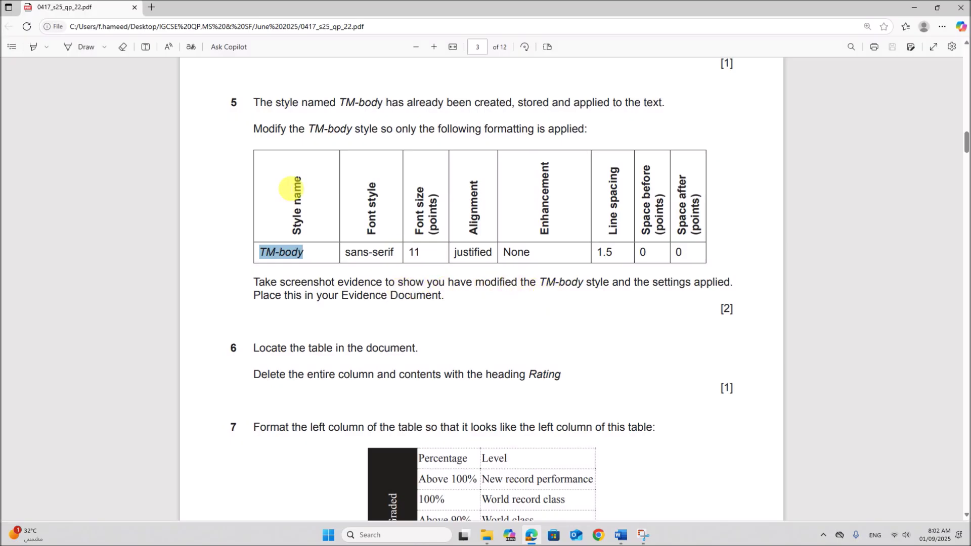
# Snip the TM-body Modify Style and Paragraph dialogs together as evidence.
pyautogui.click(621, 535)
pyautogui.click(671, 499)
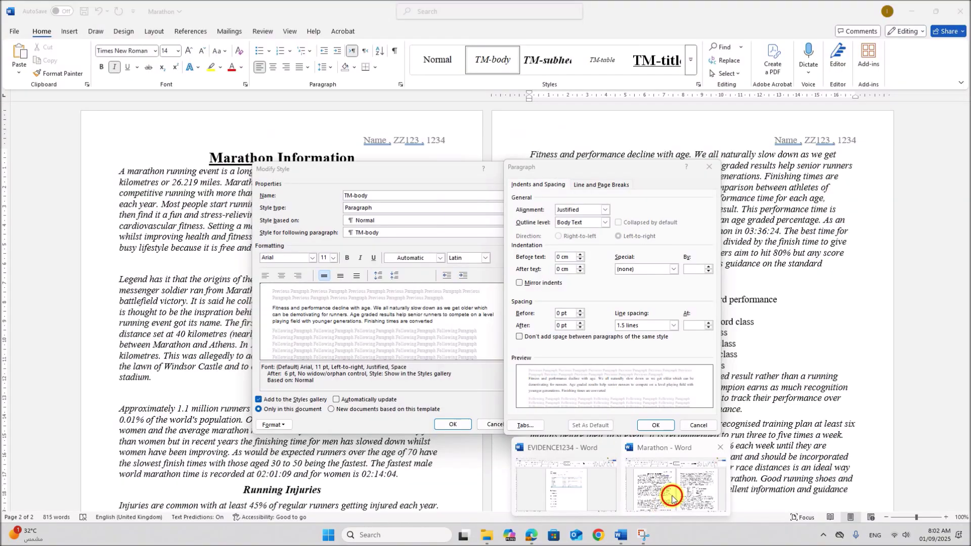
pyautogui.click(643, 535)
pyautogui.click(172, 24)
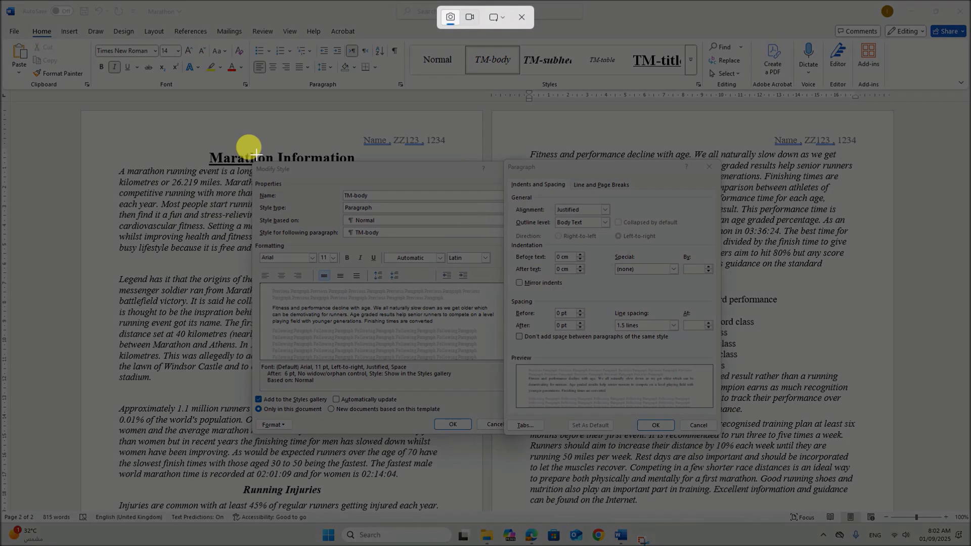
pyautogui.moveTo(251, 159); pyautogui.dragTo(722, 437)
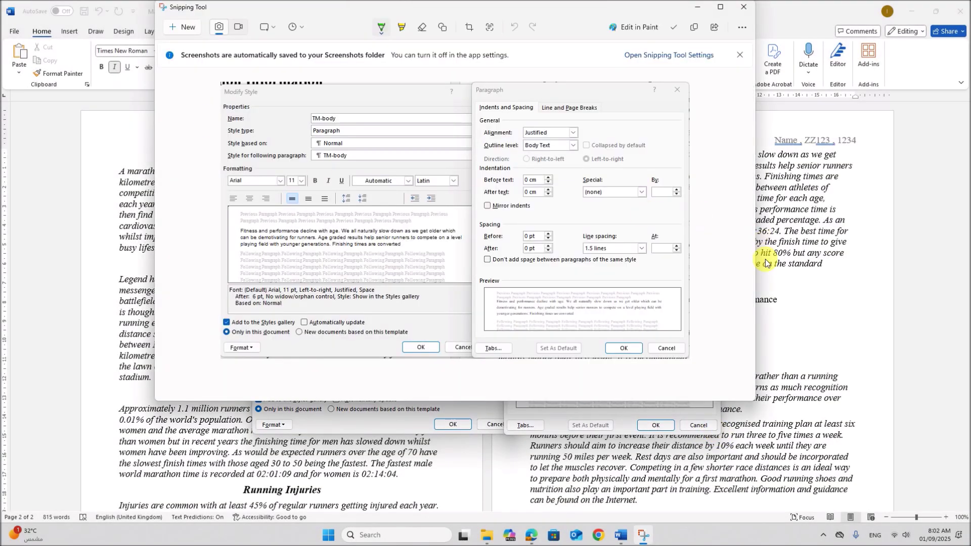
pyautogui.click(792, 402)
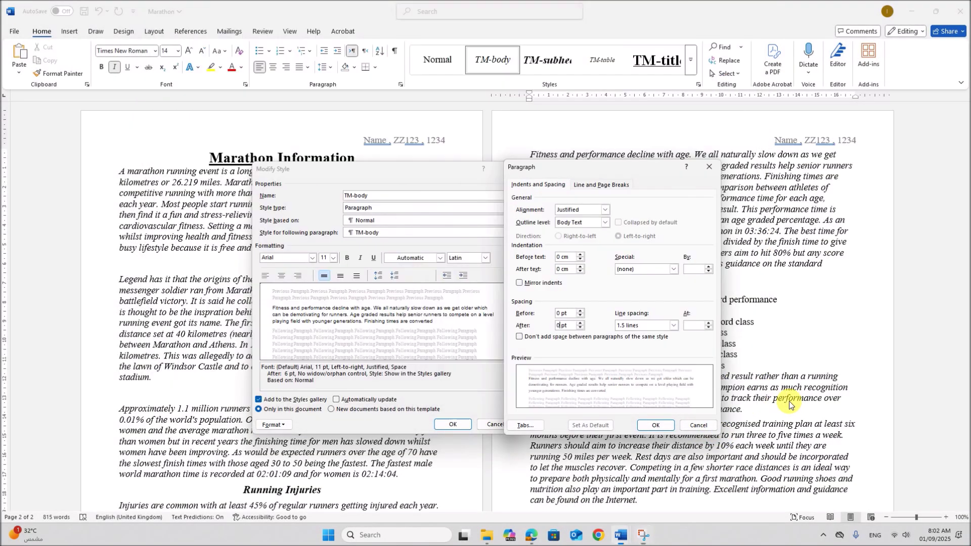
# Confirm both dialogs so body text takes the modified TM-body style, then switch to EVIDENCE1234.
pyautogui.click(657, 424)
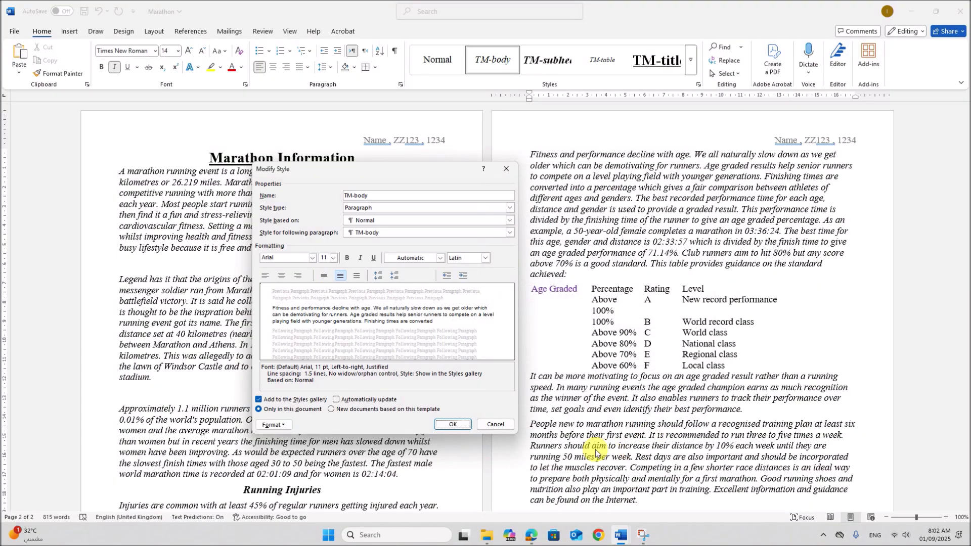
pyautogui.click(446, 424)
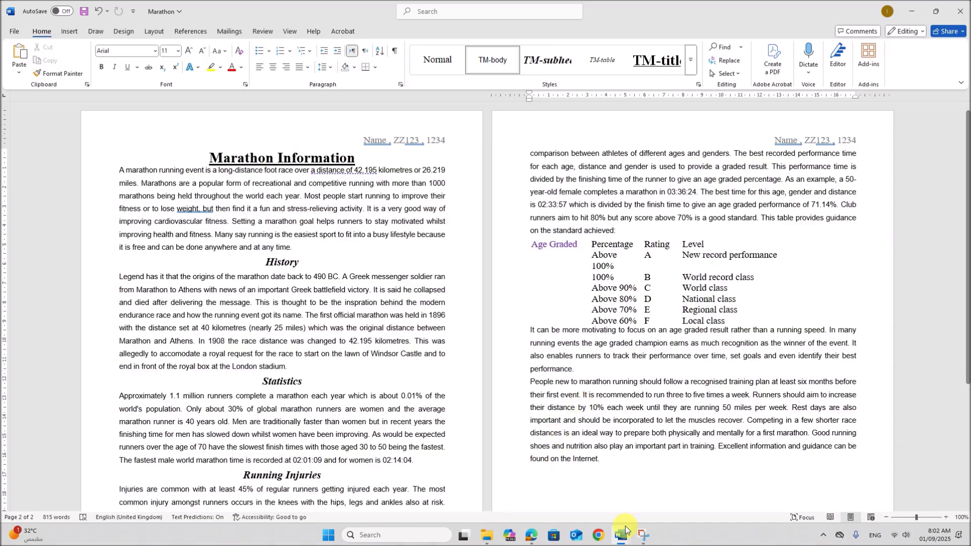
pyautogui.moveTo(625, 530)
pyautogui.click(560, 497)
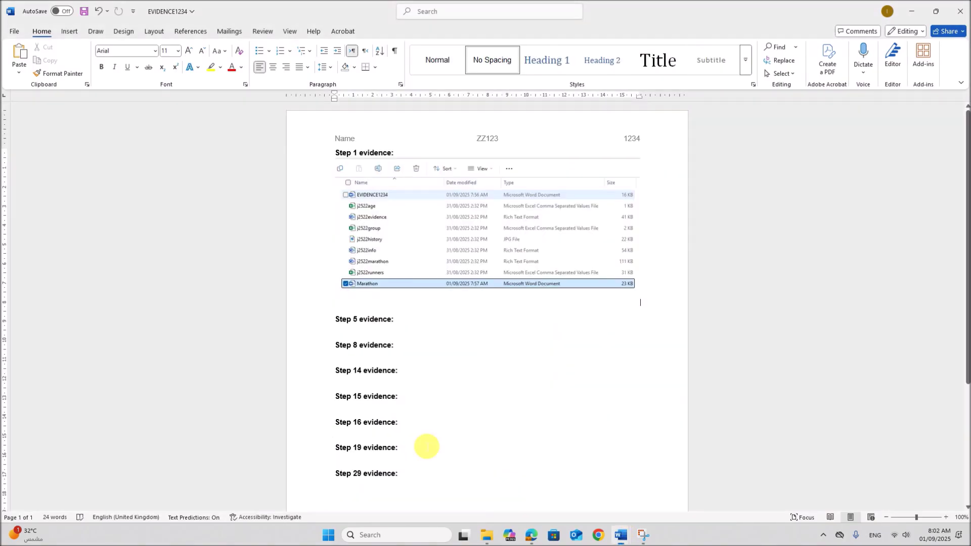
# Paste the TM-body style screenshot under Step 5 evidence in EVIDENCE1234, then bring the question paper forward.
pyautogui.click(342, 332)
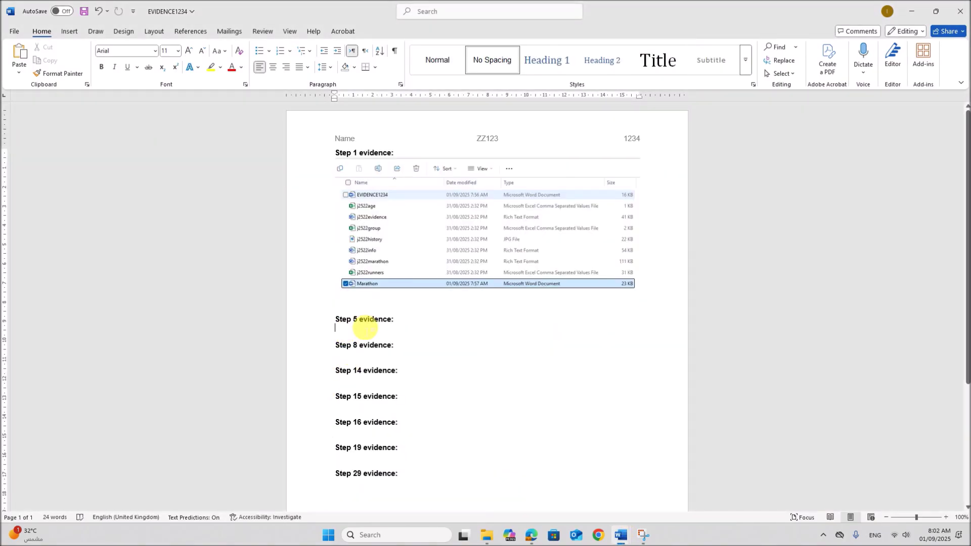
pyautogui.hotkey('ctrl', 'v')
pyautogui.scroll(-2, 354, 304)
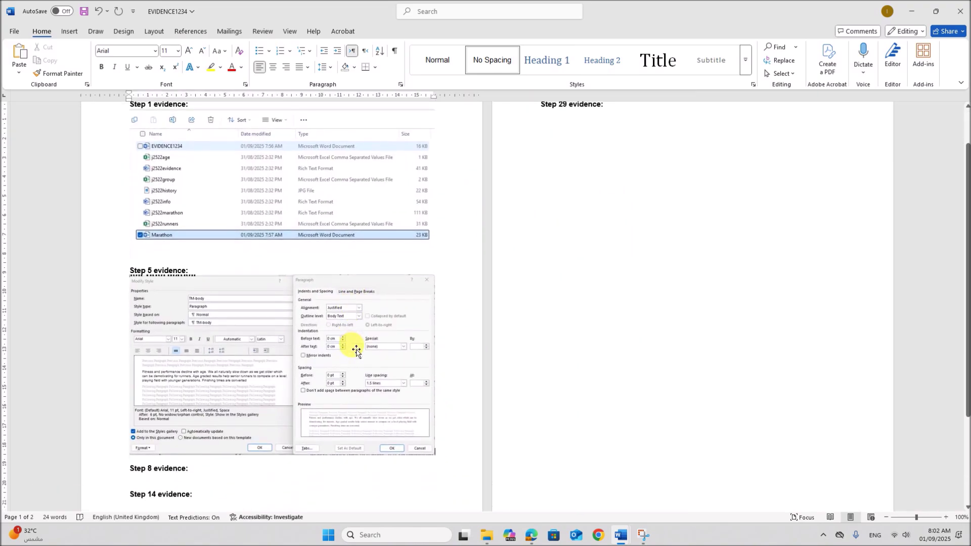
pyautogui.click(531, 534)
pyautogui.scroll(-3, 492, 409)
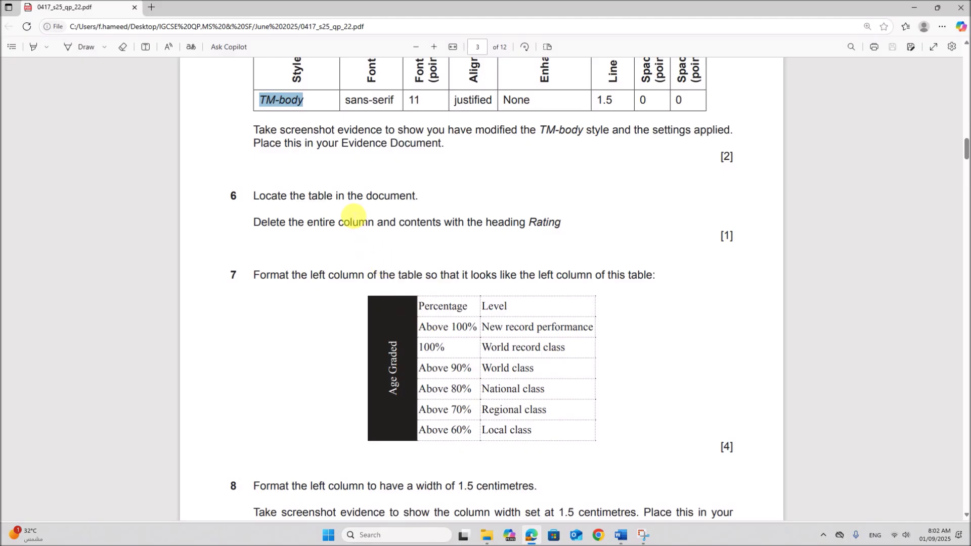
# Highlight question 6's instruction about deleting the Rating column, then return to the Marathon document.
pyautogui.click(352, 216)
pyautogui.moveTo(299, 223); pyautogui.dragTo(581, 231)
pyautogui.click(622, 536)
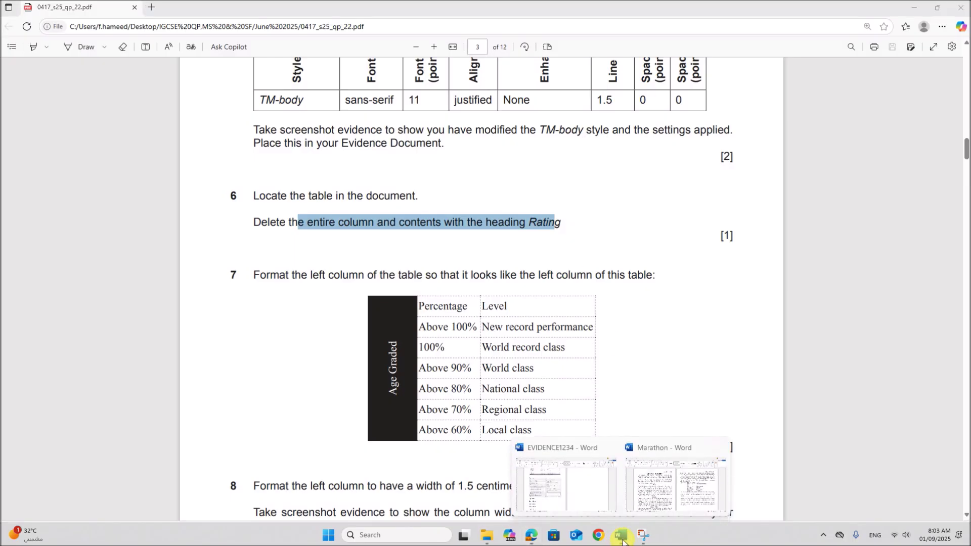
pyautogui.click(672, 500)
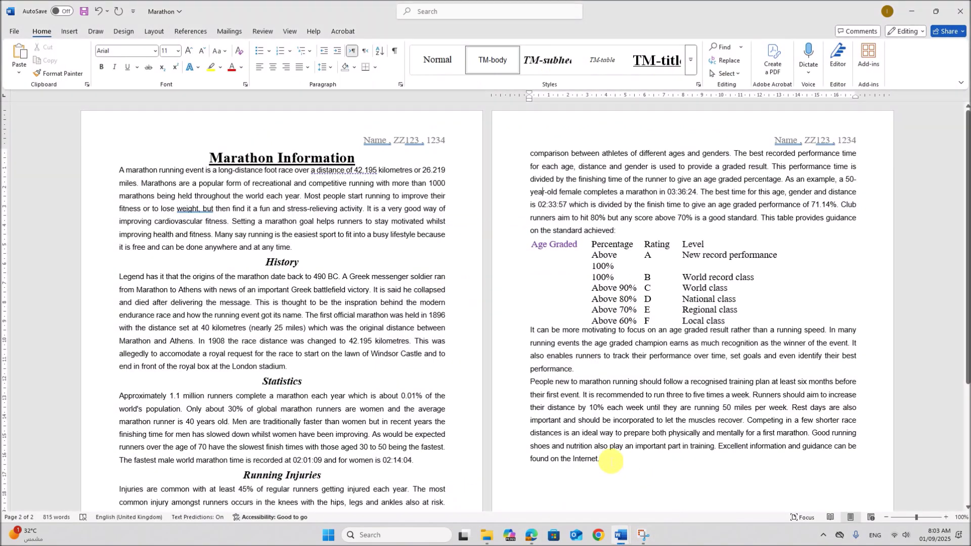
# Delete the Rating column from the Age Graded table, leaving the Percentage and Level columns.
pyautogui.click(681, 298)
pyautogui.click(527, 238)
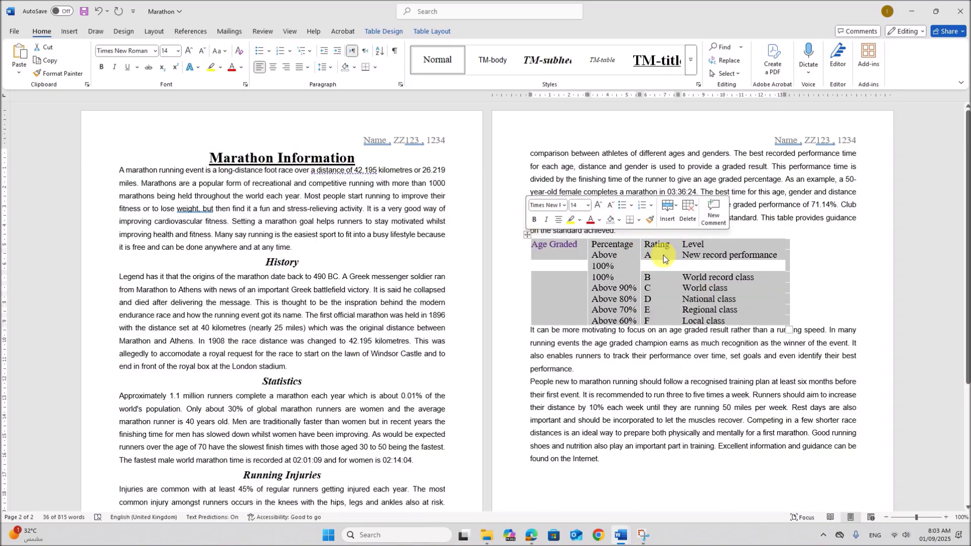
pyautogui.click(646, 255)
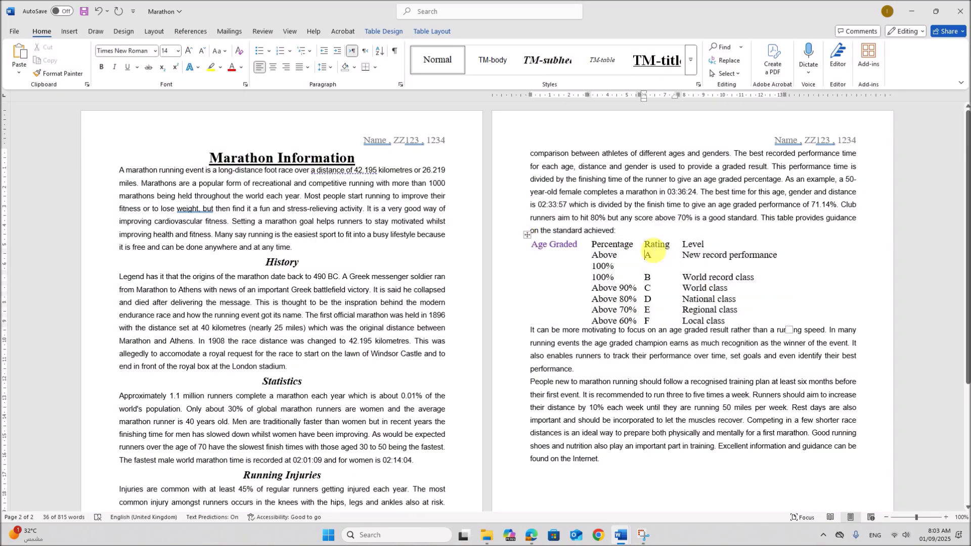
pyautogui.moveTo(653, 246); pyautogui.dragTo(657, 322)
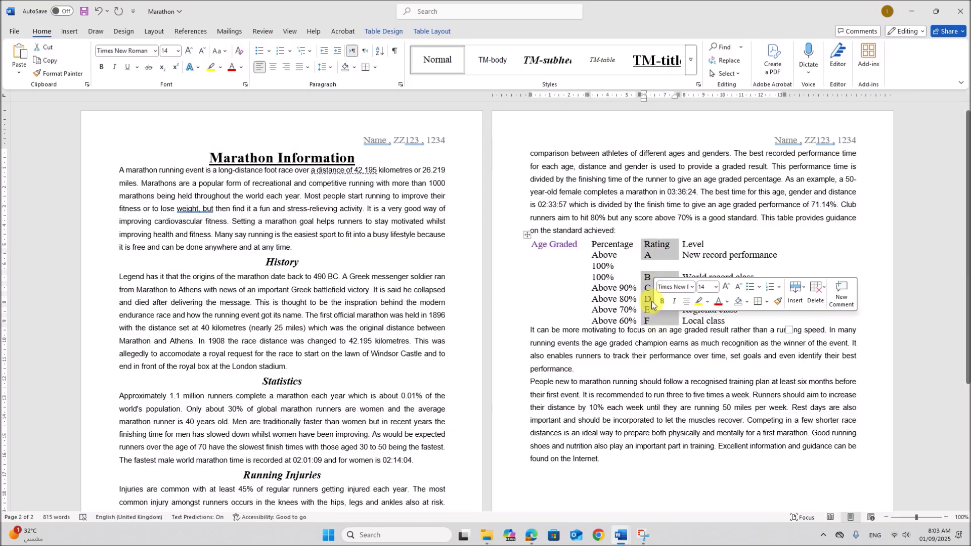
pyautogui.rightClick(648, 286)
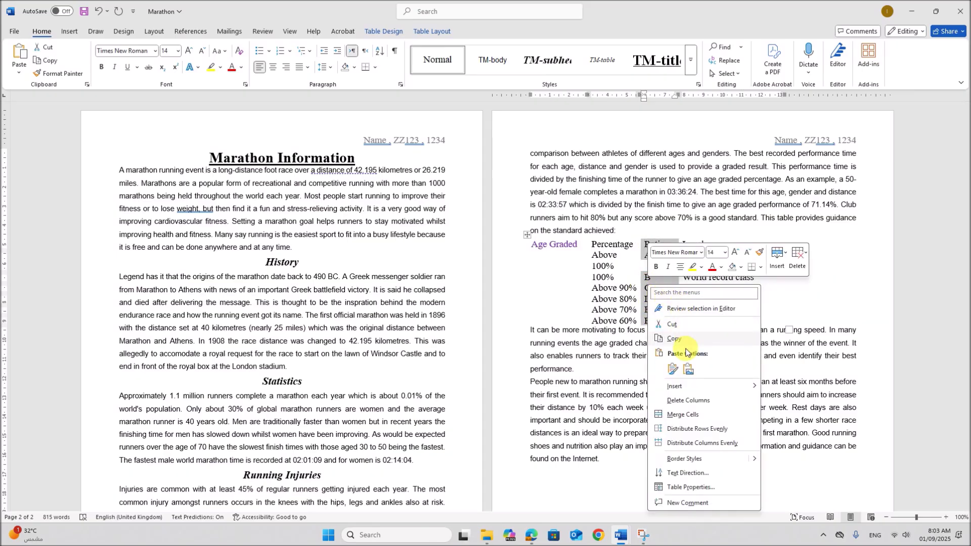
pyautogui.click(689, 401)
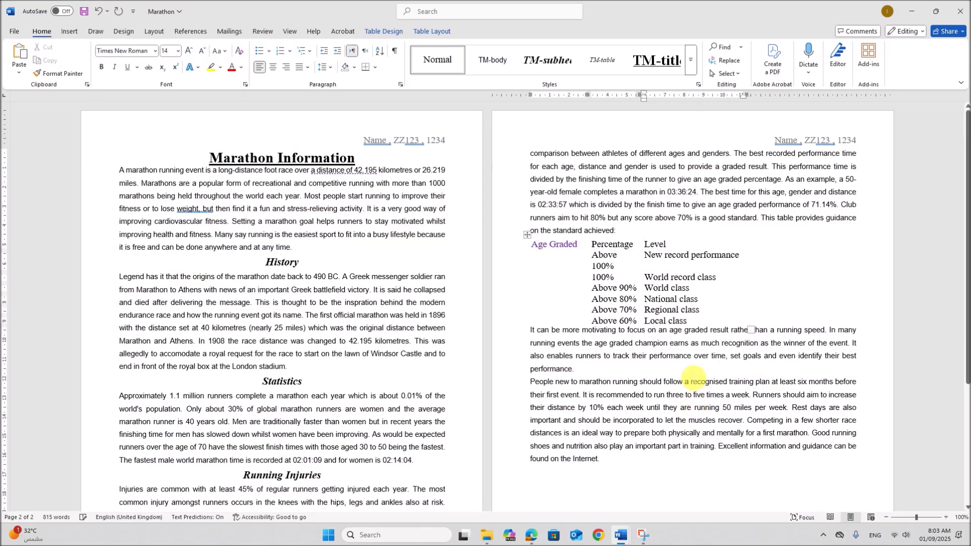
# Highlight question 7 on formatting the left column, then return to Marathon and select the first column.
pyautogui.click(537, 535)
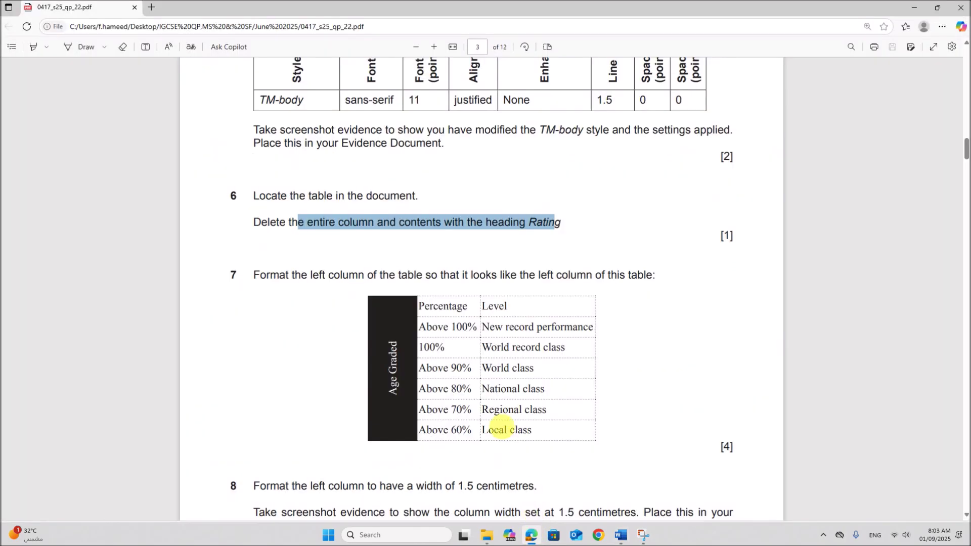
pyautogui.click(315, 276)
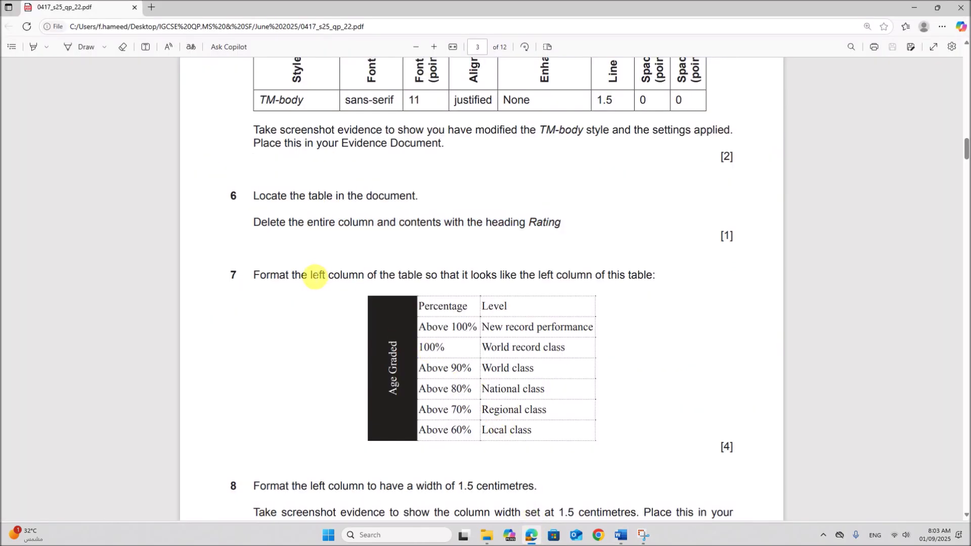
pyautogui.moveTo(300, 277); pyautogui.dragTo(629, 286)
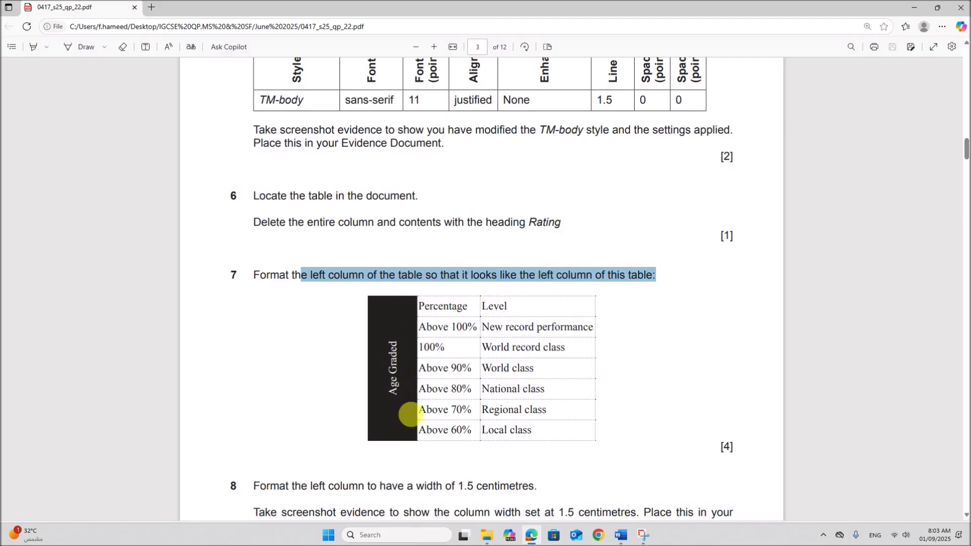
pyautogui.moveTo(619, 540)
pyautogui.click(690, 495)
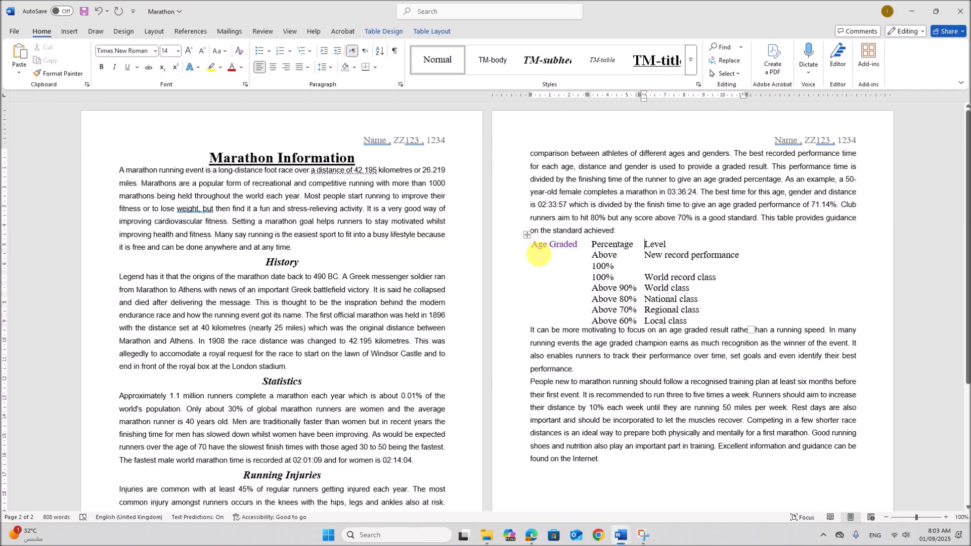
pyautogui.moveTo(538, 254); pyautogui.dragTo(558, 322)
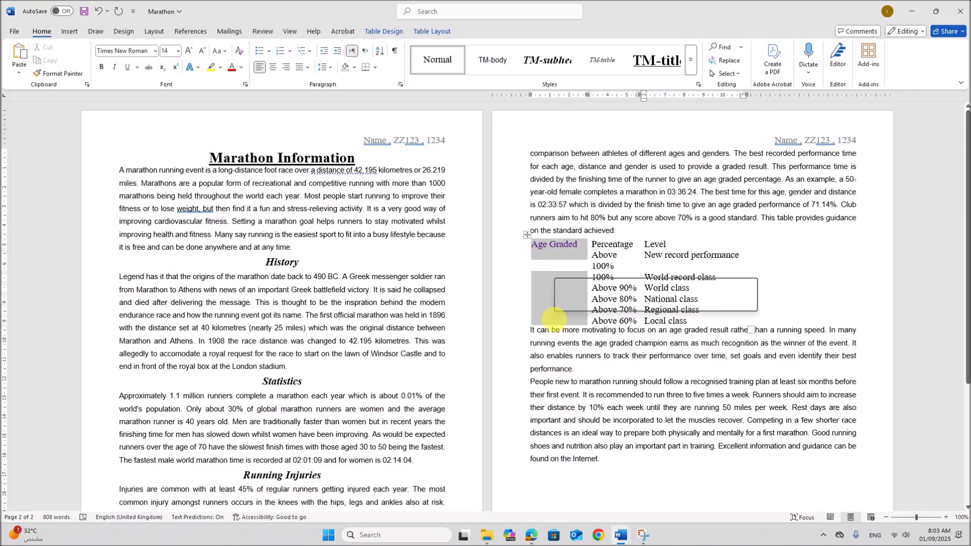
# Merge the first-column cells into one Age Graded cell and set its text to read bottom to top.
pyautogui.rightClick(551, 290)
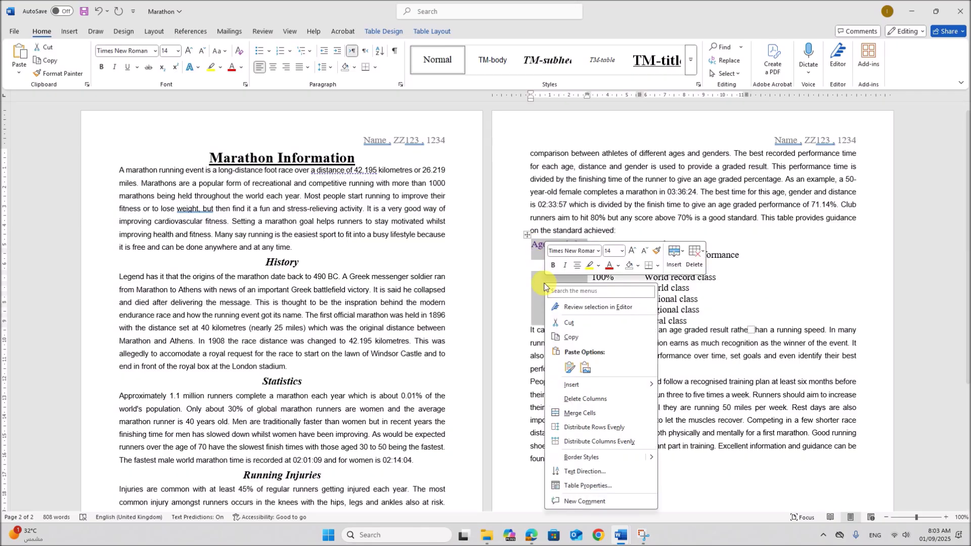
pyautogui.click(580, 414)
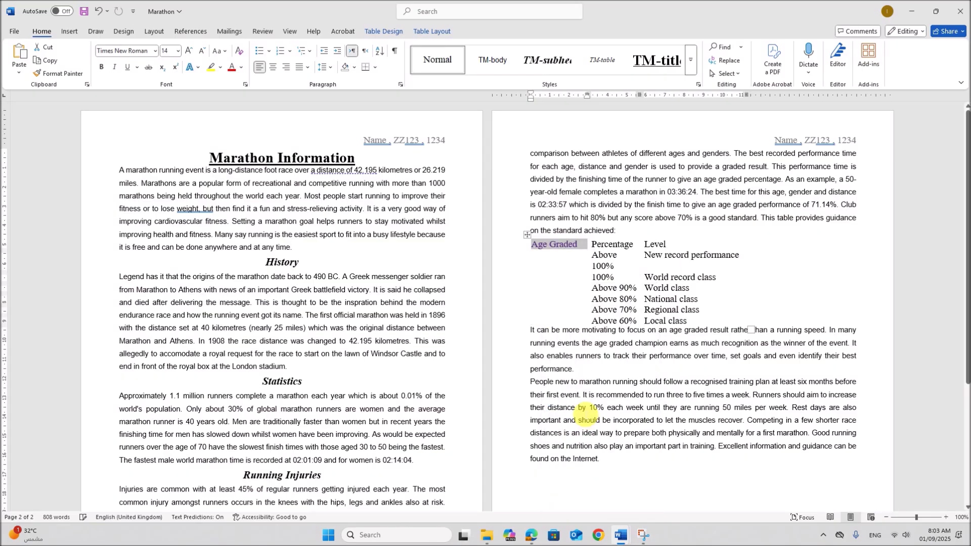
pyautogui.rightClick(555, 246)
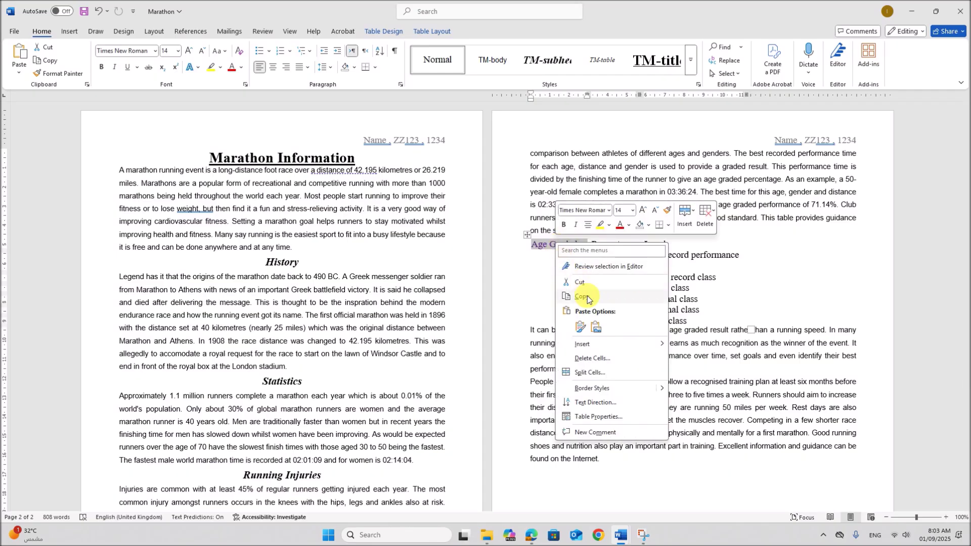
pyautogui.click(587, 403)
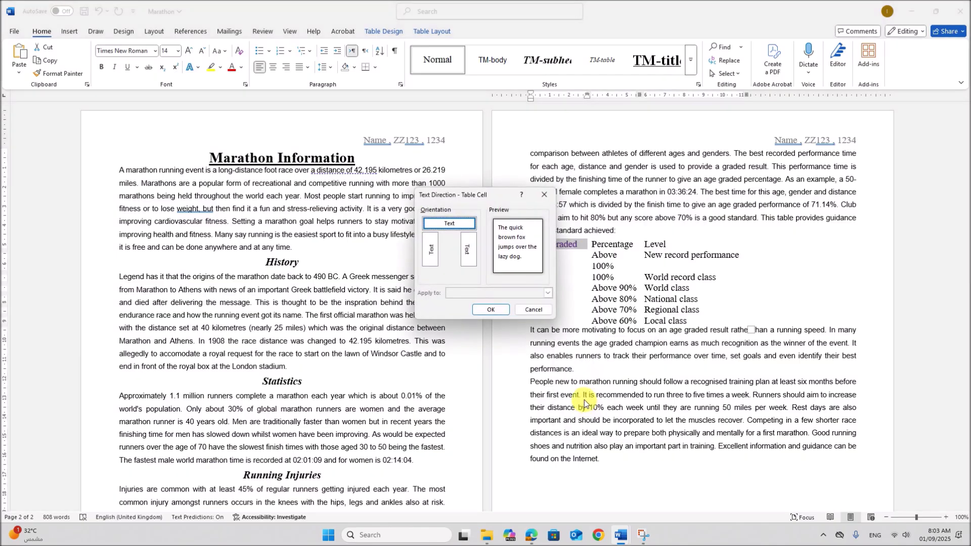
pyautogui.click(433, 259)
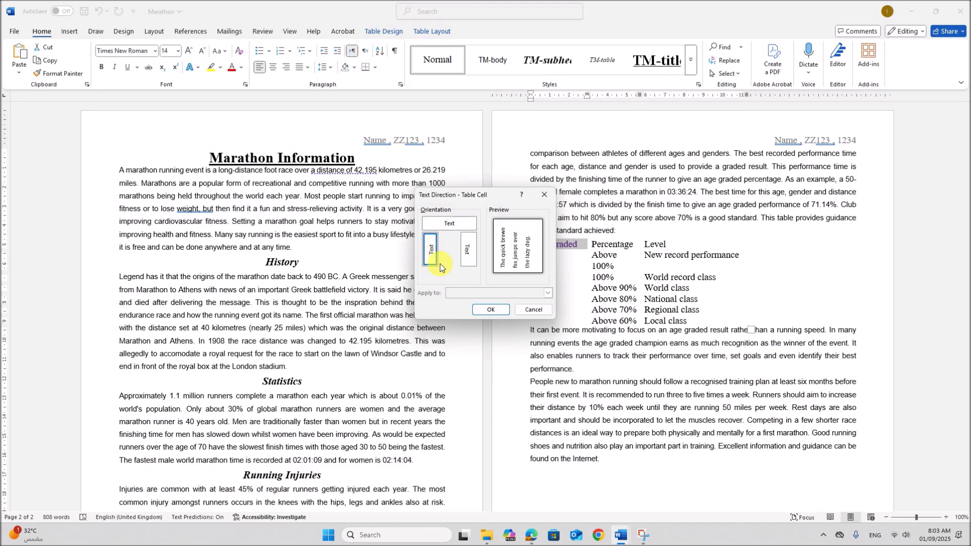
pyautogui.click(486, 311)
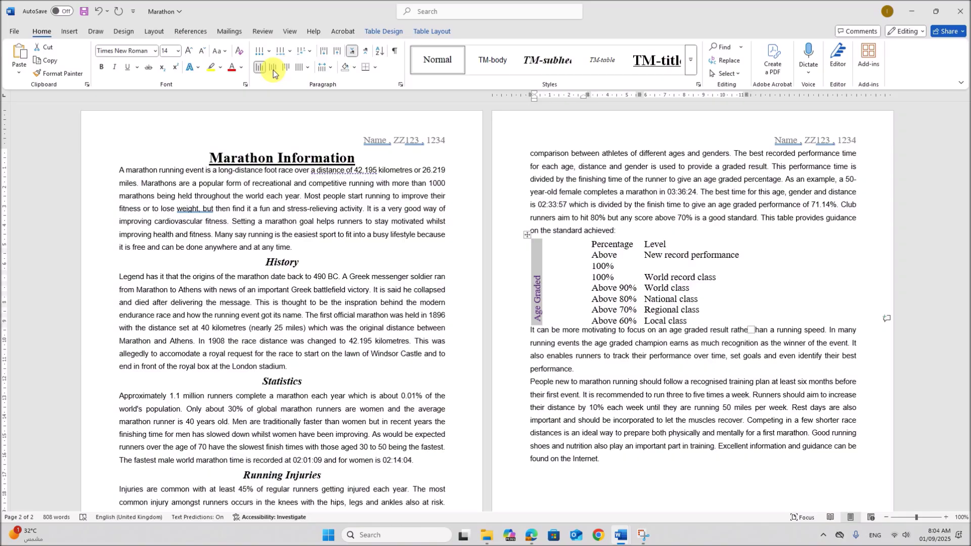
# Centre the Age Graded text and give its cell black shading with white font colour.
pyautogui.click(432, 31)
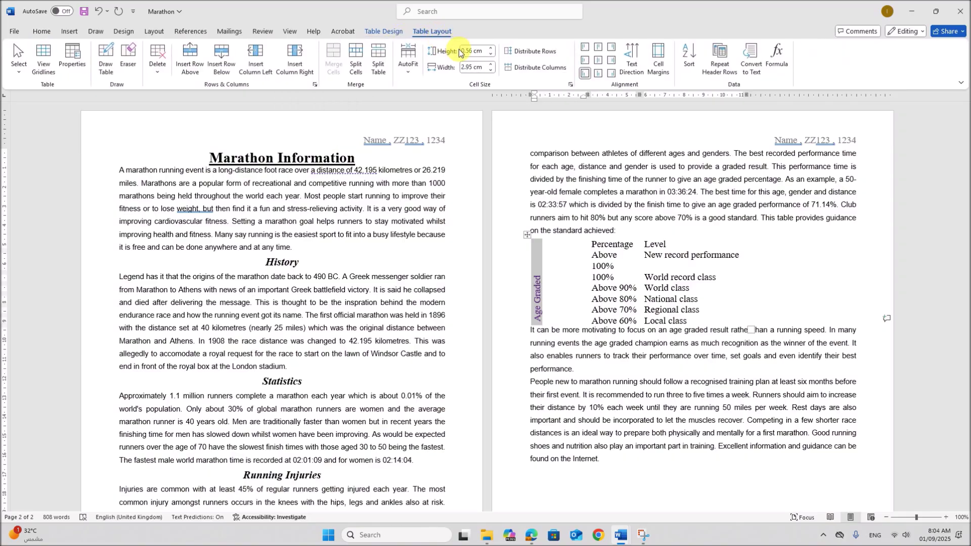
pyautogui.click(600, 63)
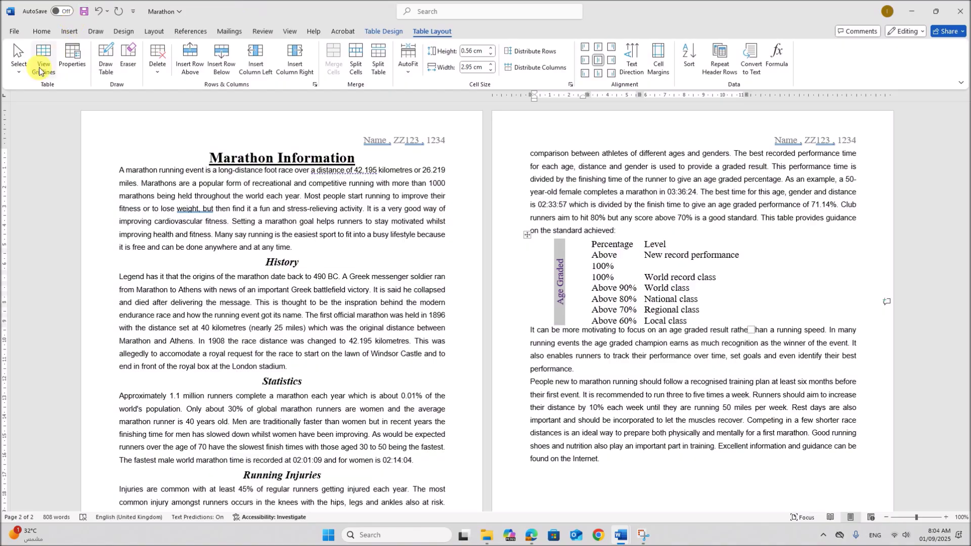
pyautogui.click(50, 33)
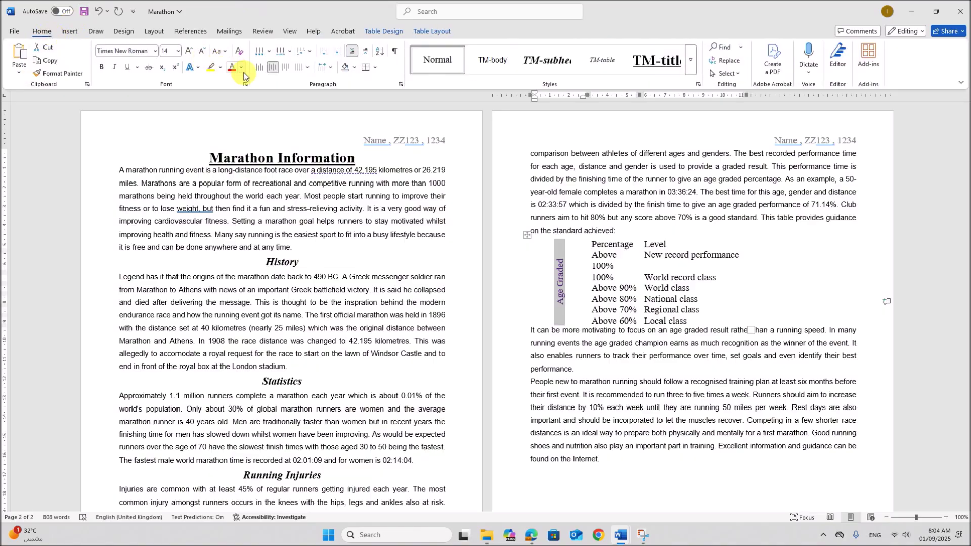
pyautogui.click(356, 74)
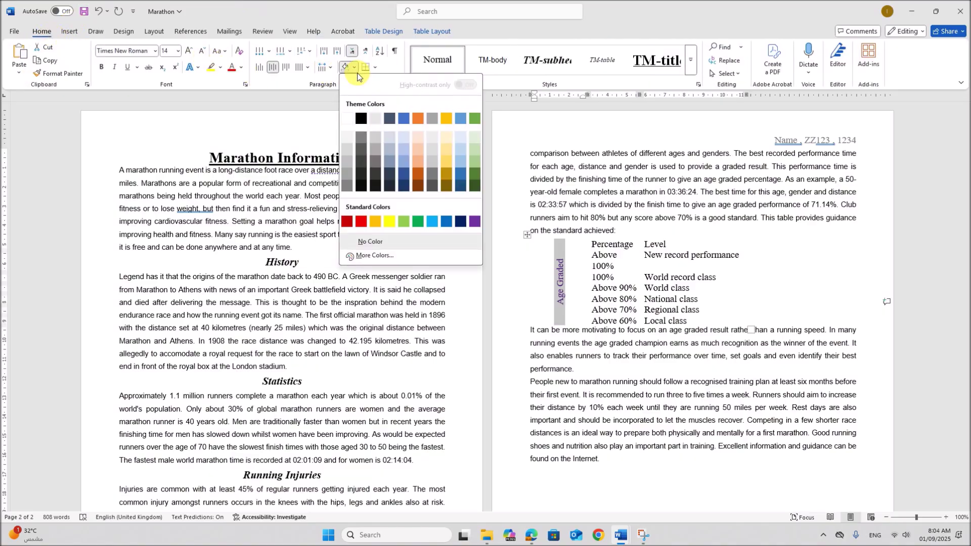
pyautogui.click(358, 113)
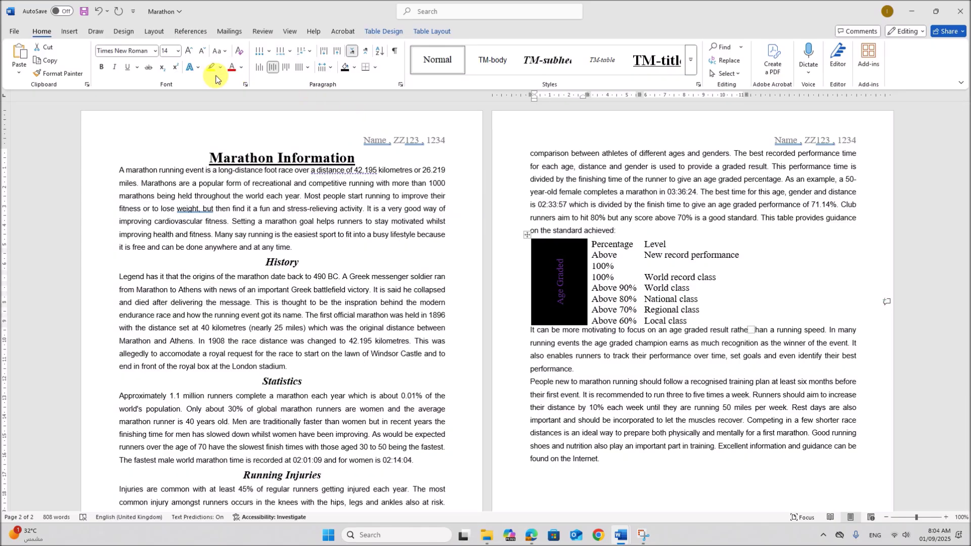
pyautogui.click(241, 68)
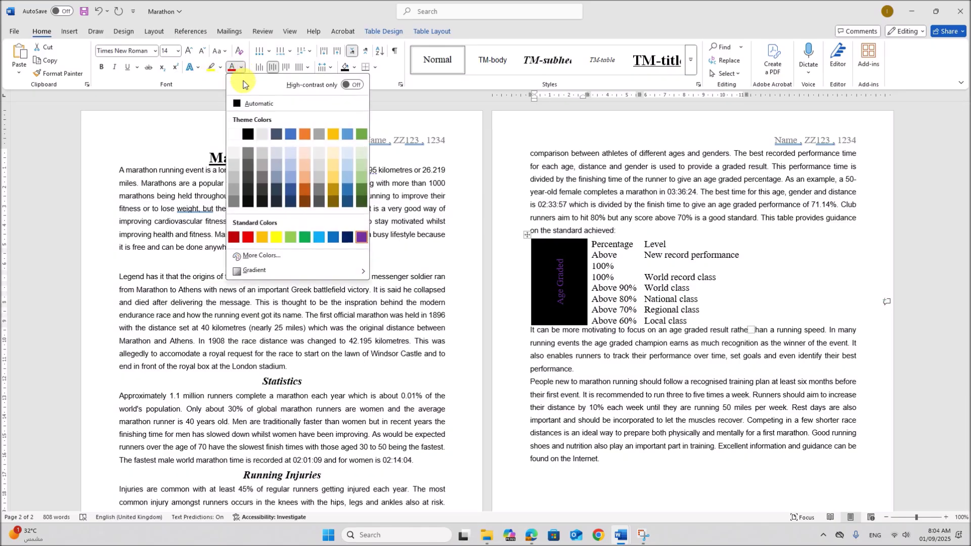
pyautogui.click(235, 135)
# Compare against the exam paper, then narrow the Age Graded column so each percentage fits one line.
pyautogui.click(627, 403)
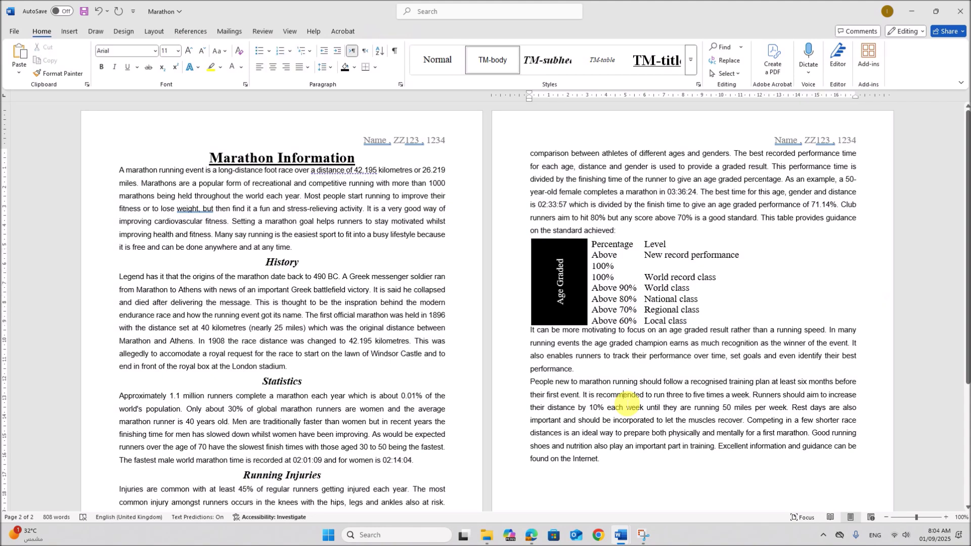
pyautogui.click(531, 535)
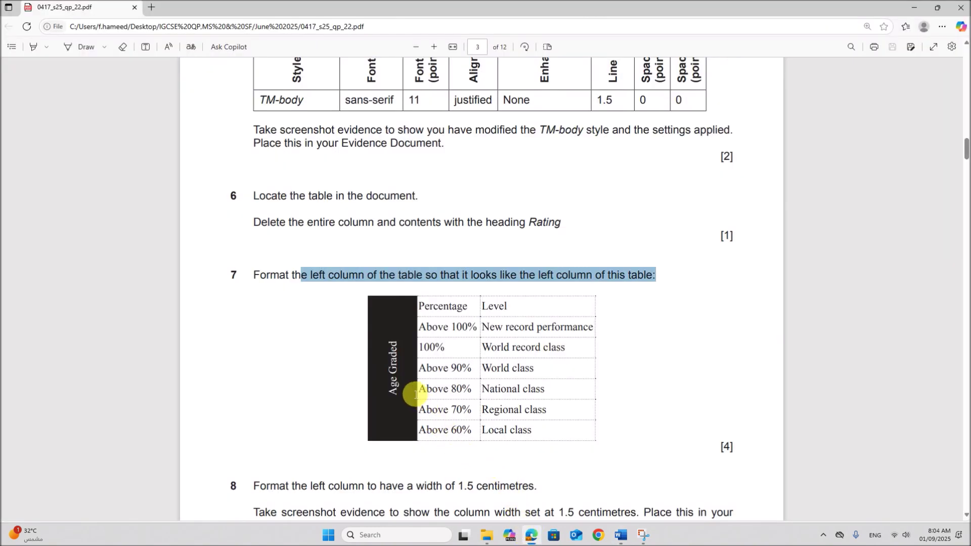
pyautogui.click(620, 537)
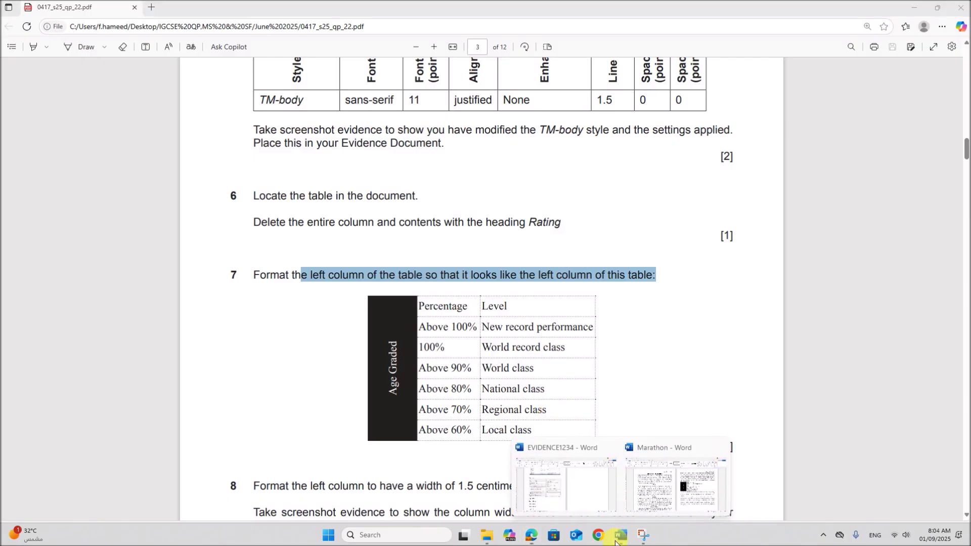
pyautogui.click(638, 445)
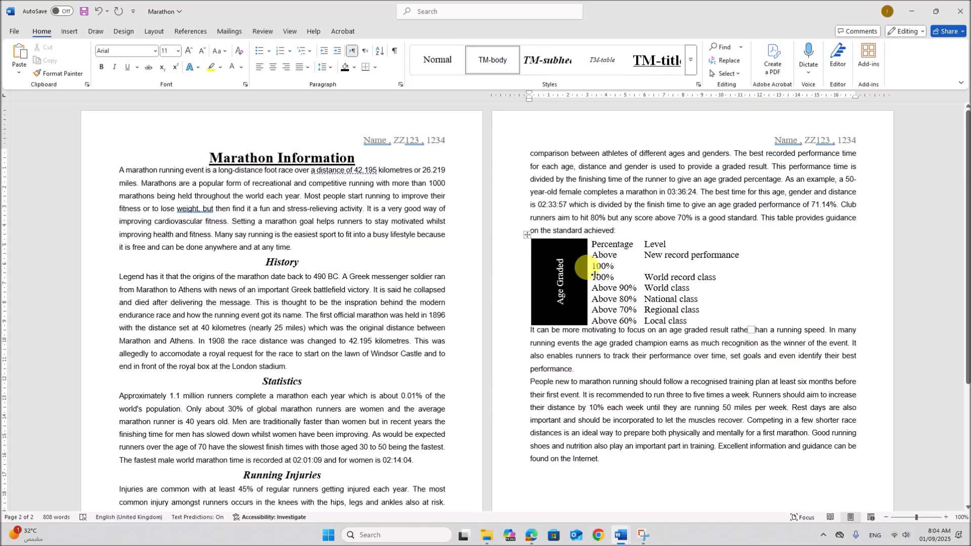
pyautogui.moveTo(594, 275); pyautogui.dragTo(580, 275)
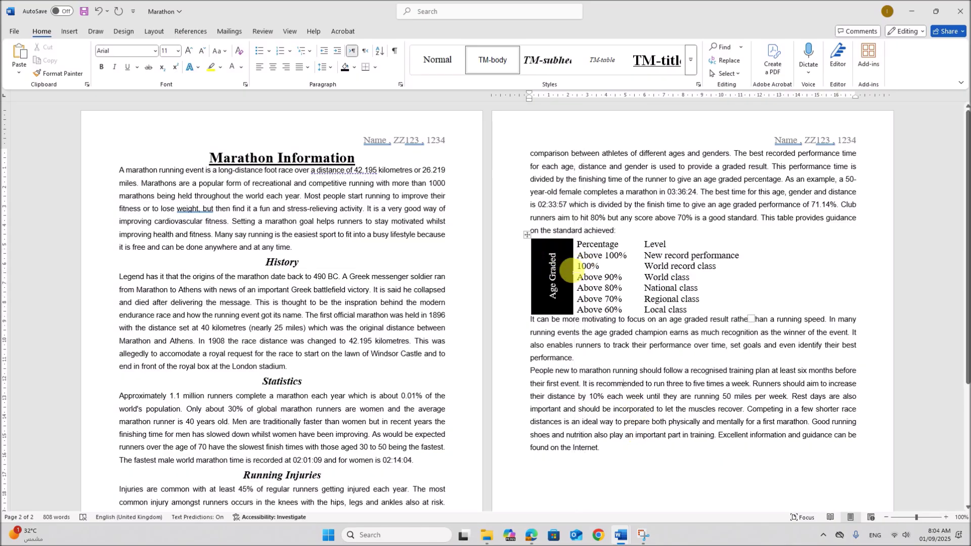
# Highlight question 8's instruction to make the left column 1.5 cm, then go back to Marathon.
pyautogui.click(531, 535)
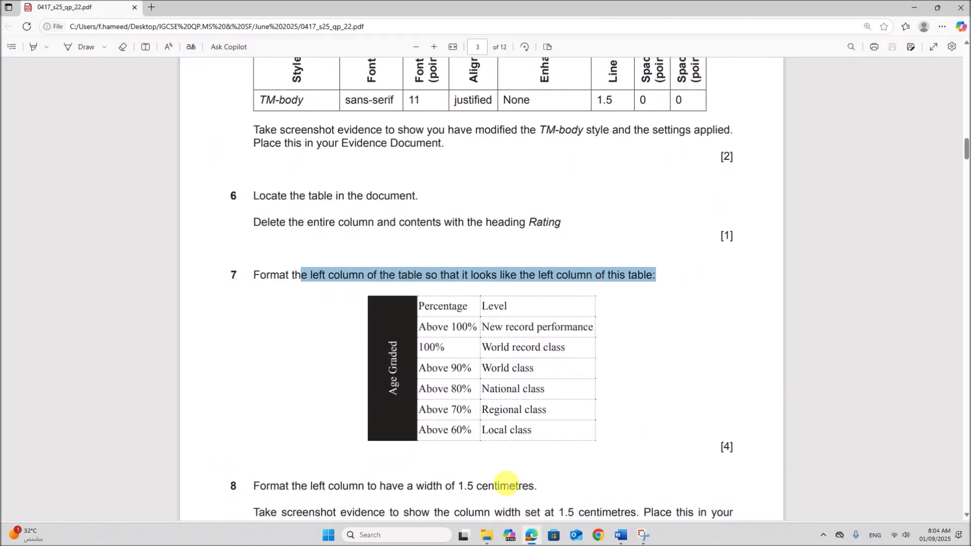
pyautogui.scroll(-3, 483, 410)
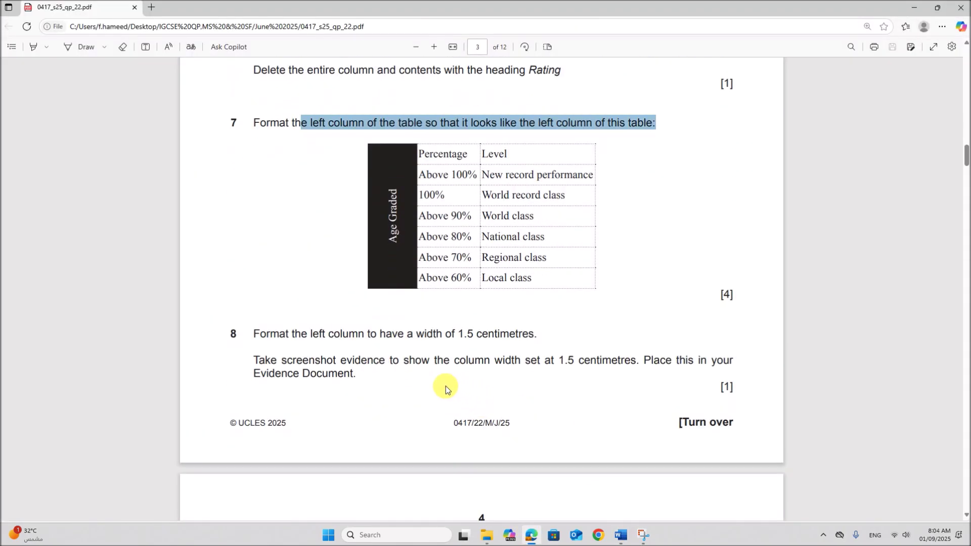
pyautogui.click(397, 338)
pyautogui.moveTo(322, 334); pyautogui.dragTo(537, 342)
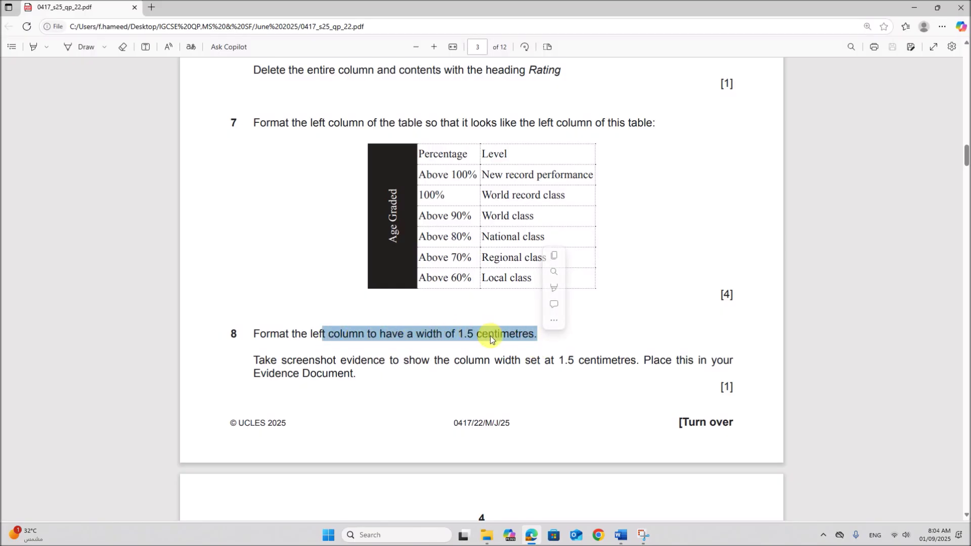
pyautogui.click(621, 536)
pyautogui.click(678, 485)
# Change the Age Graded column's preferred width from 2.2 to 1.5 cm in Table Properties.
pyautogui.click(548, 275)
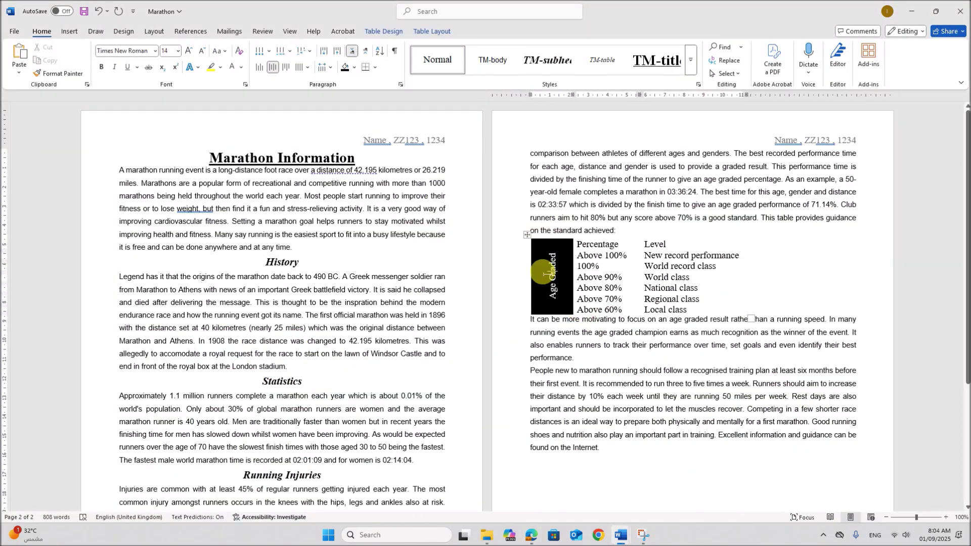
pyautogui.rightClick(547, 281)
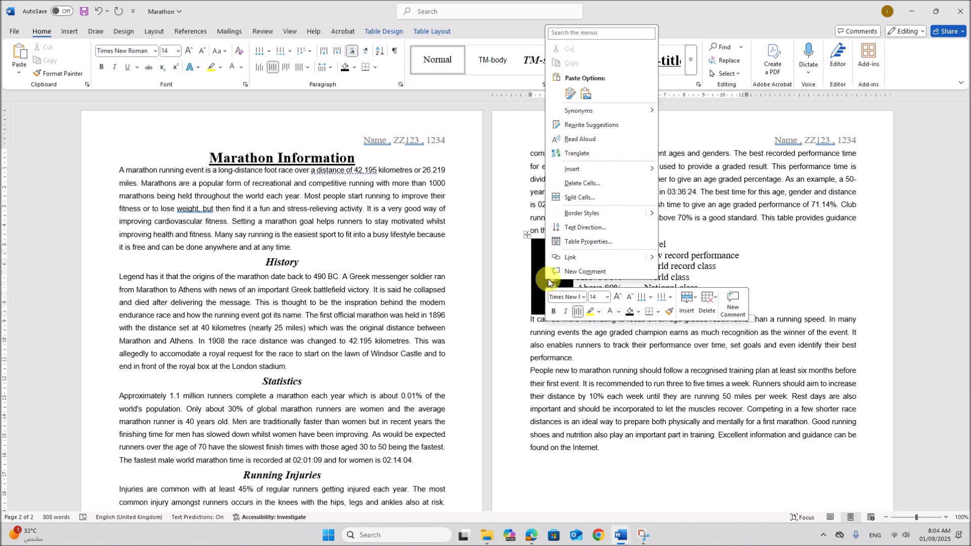
pyautogui.click(578, 243)
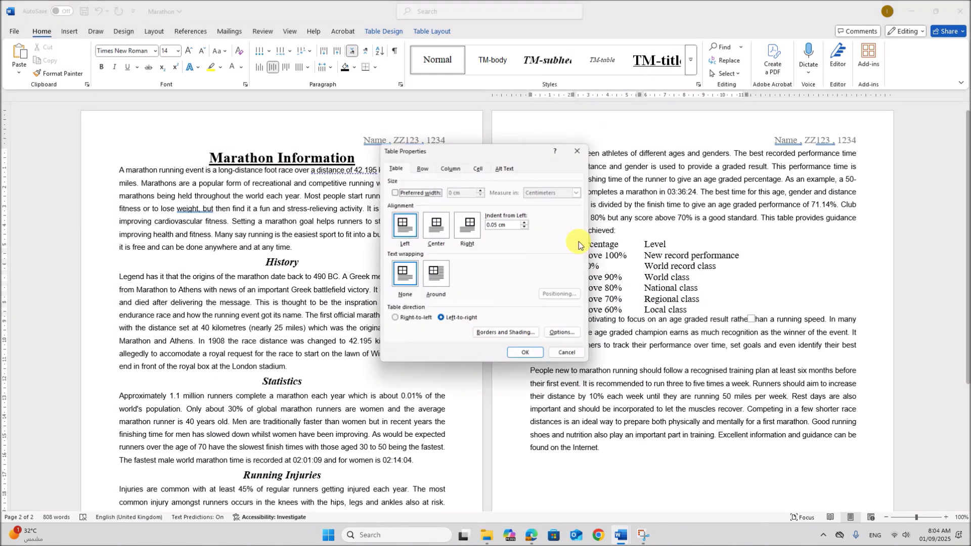
pyautogui.click(452, 167)
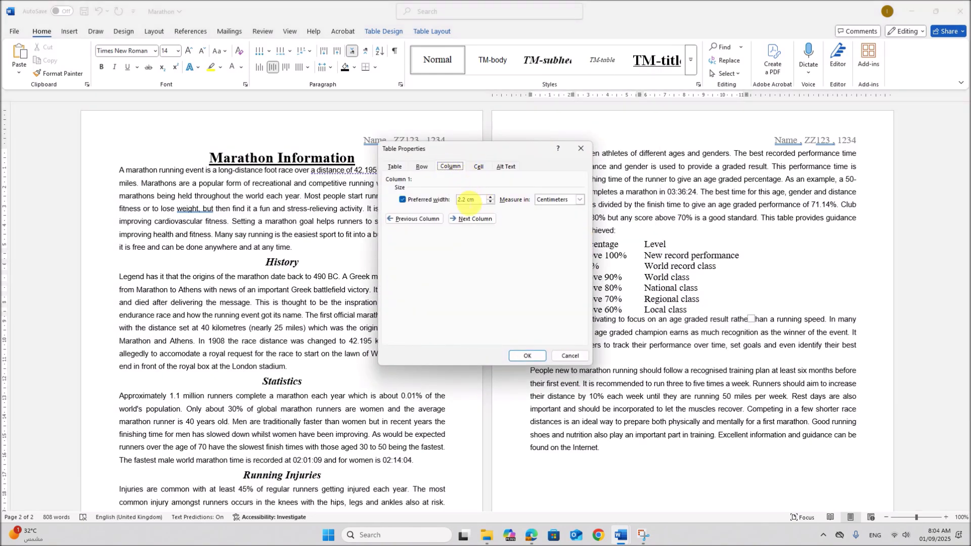
pyautogui.moveTo(465, 200); pyautogui.dragTo(445, 202)
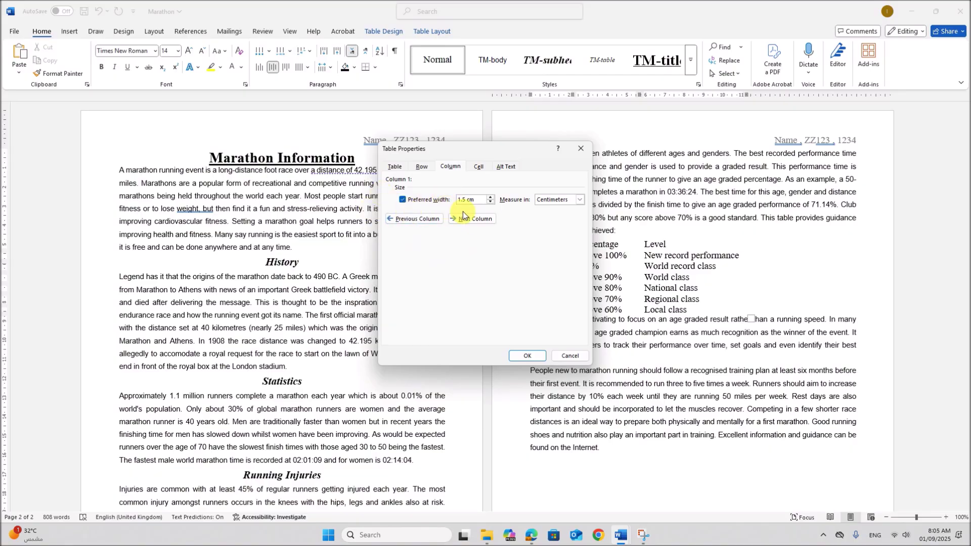
pyautogui.click(528, 356)
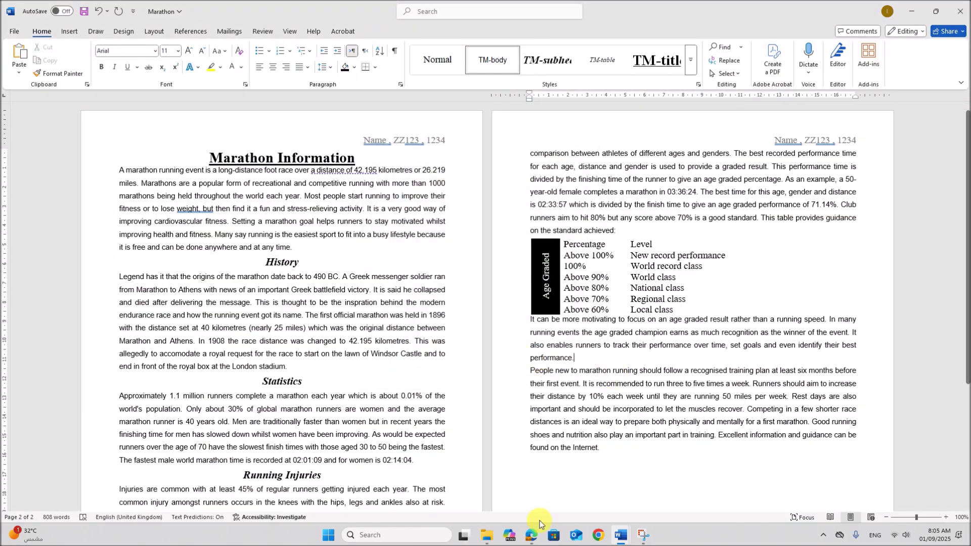
pyautogui.click(531, 535)
# Scroll the exam paper to questions 8 and 9, then return to the Marathon document.
pyautogui.scroll(-1, 465, 375)
pyautogui.scroll(-1, 466, 375)
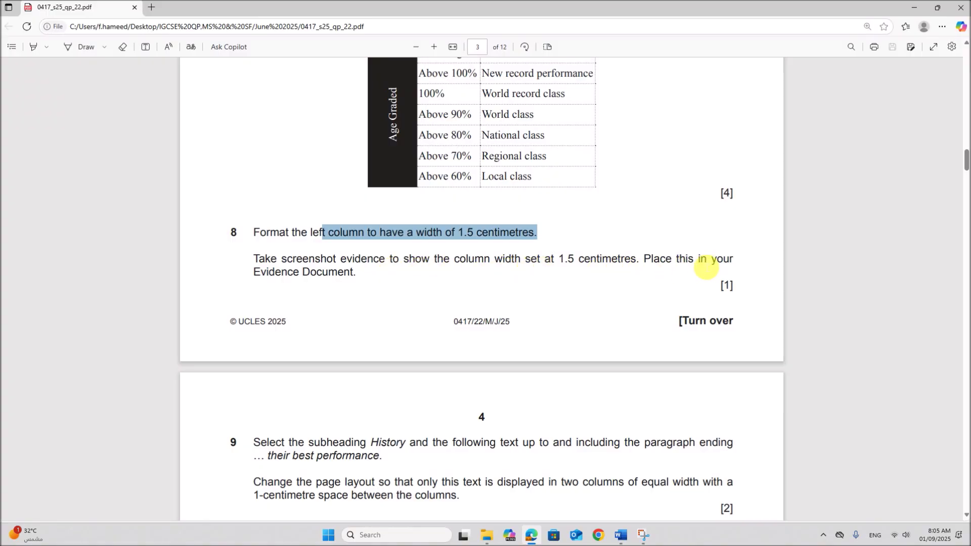
pyautogui.moveTo(622, 540)
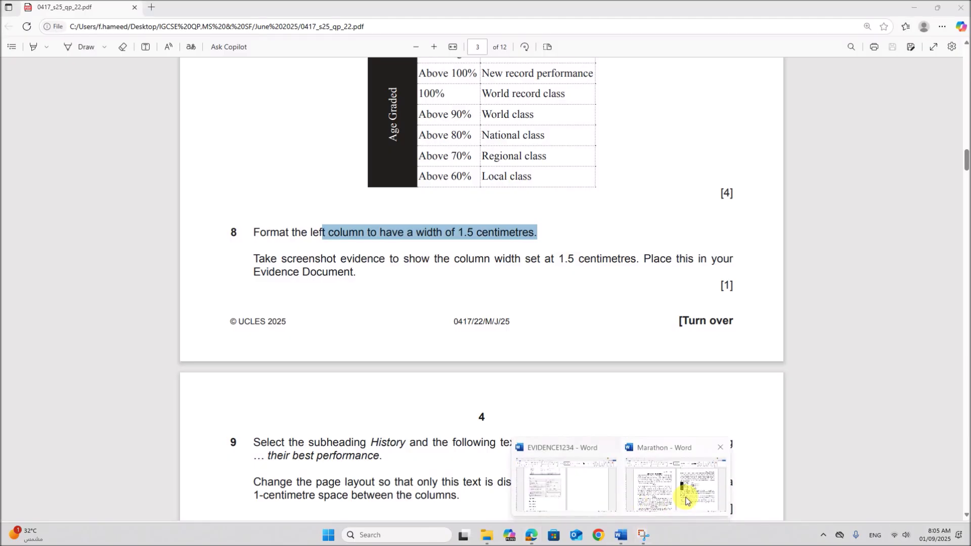
pyautogui.click(683, 498)
# Snip the Table Properties Column tab showing the 1.5 cm preferred width, then confirm with OK.
pyautogui.rightClick(541, 293)
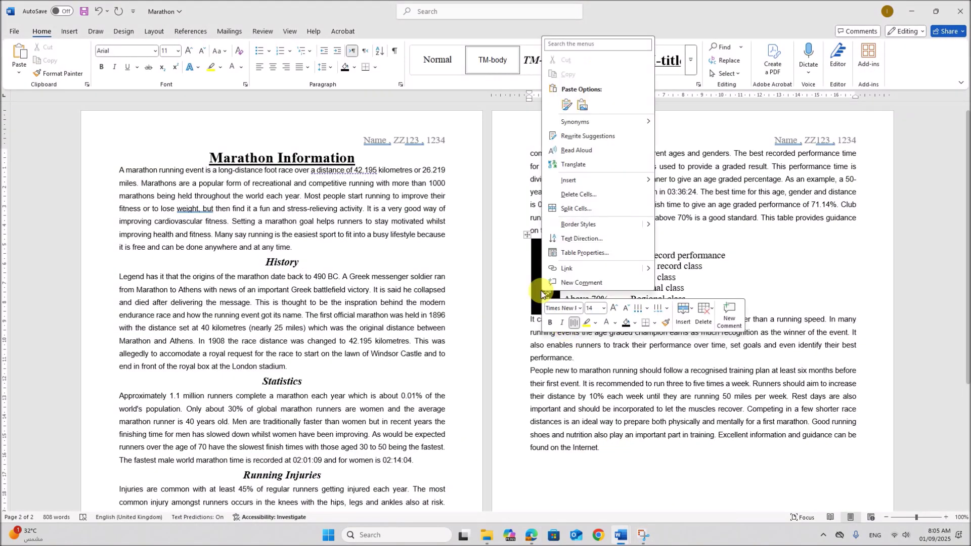
pyautogui.click(582, 254)
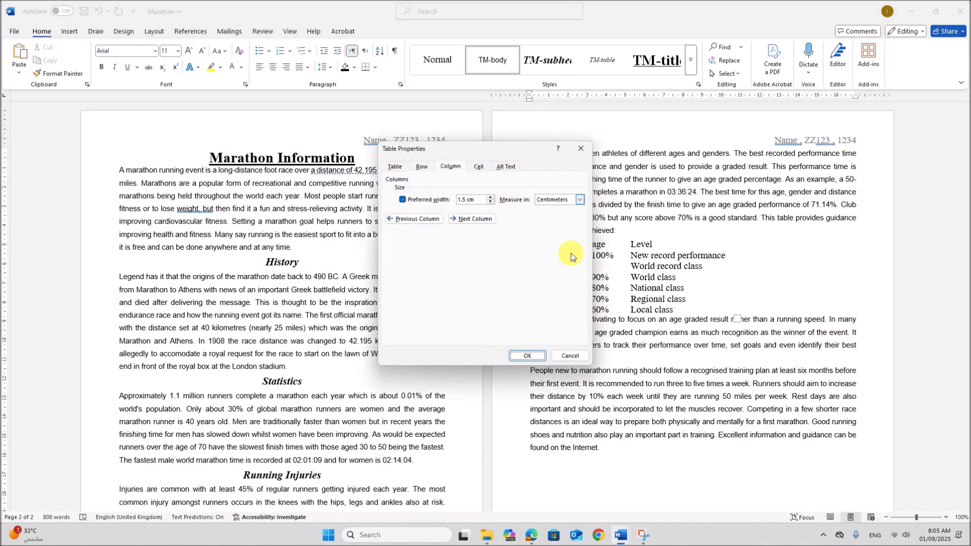
pyautogui.moveTo(525, 153); pyautogui.dragTo(493, 167)
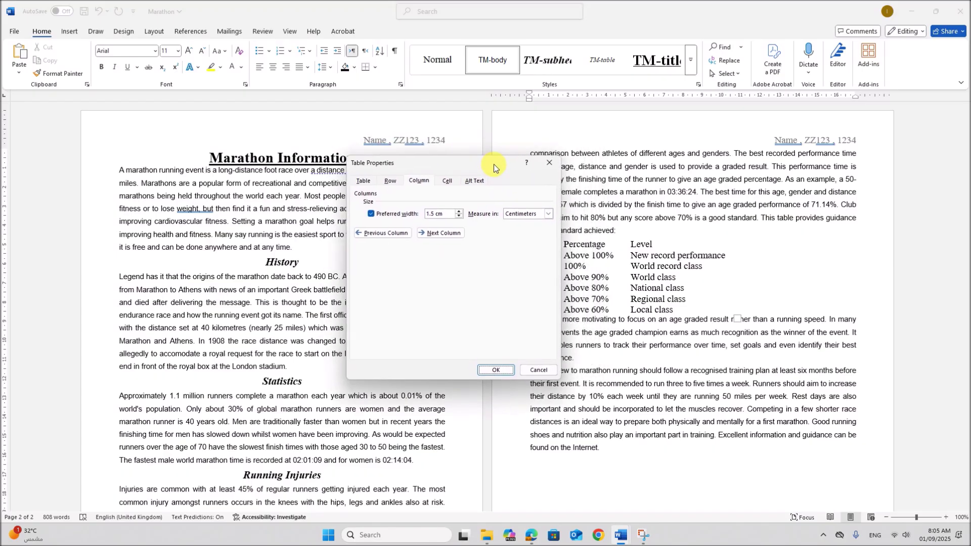
pyautogui.click(643, 536)
pyautogui.click(185, 26)
pyautogui.moveTo(347, 149); pyautogui.dragTo(562, 372)
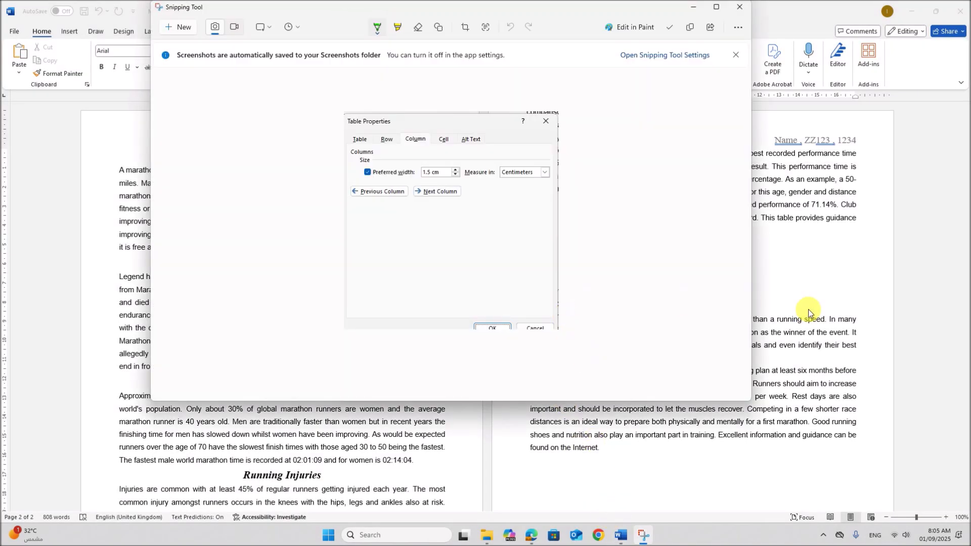
pyautogui.hotkey('alt', 'Tab')
pyautogui.click(493, 371)
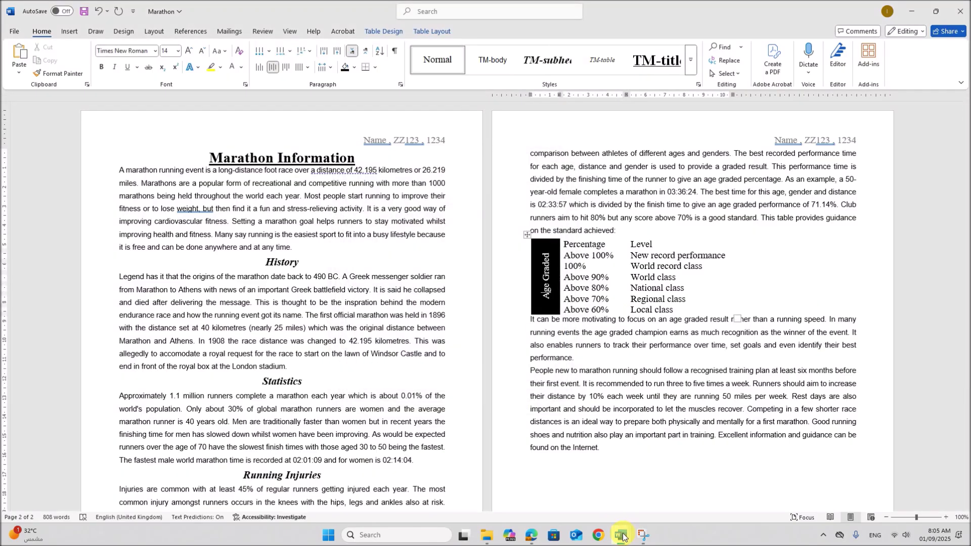
# Paste the 1.5 cm column width screenshot under Step 8 evidence in EVIDENCE1234, pushing the heading to the next page.
pyautogui.moveTo(627, 531)
pyautogui.click(590, 498)
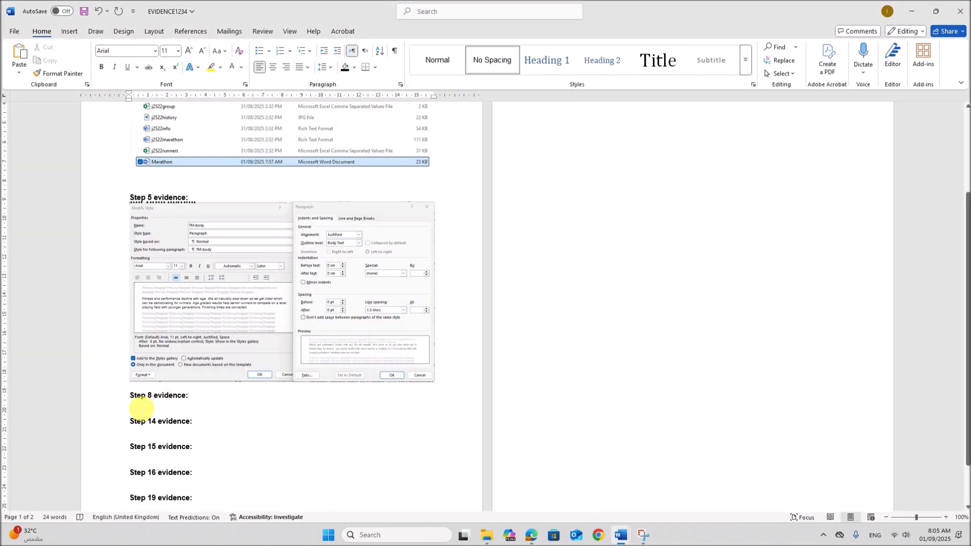
pyautogui.scroll(-2, 141, 405)
pyautogui.click(134, 354)
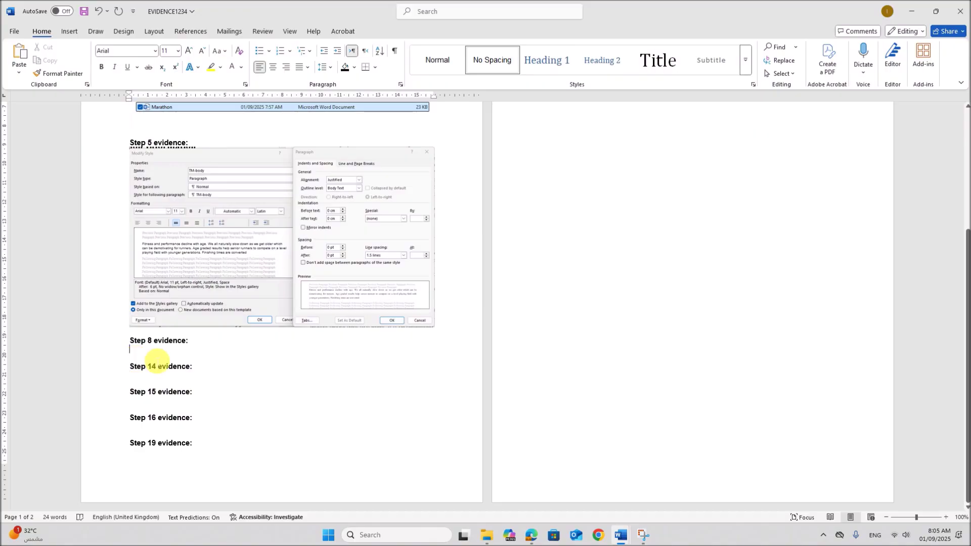
pyautogui.hotkey('ctrl', 'v')
pyautogui.click(132, 342)
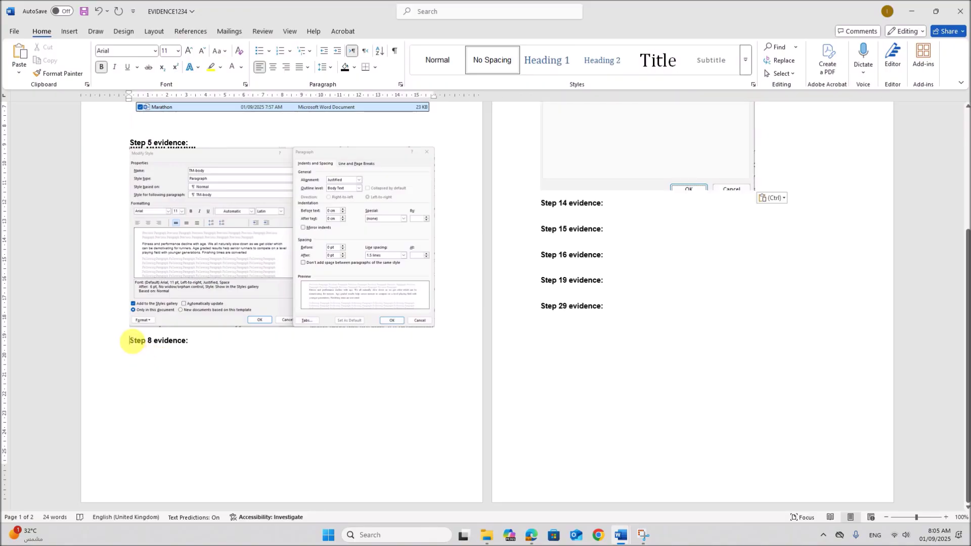
pyautogui.press('Return')
pyautogui.press('Return')
pyautogui.press('Return')
pyautogui.press('Return')
pyautogui.press('Return')
pyautogui.press('Return')
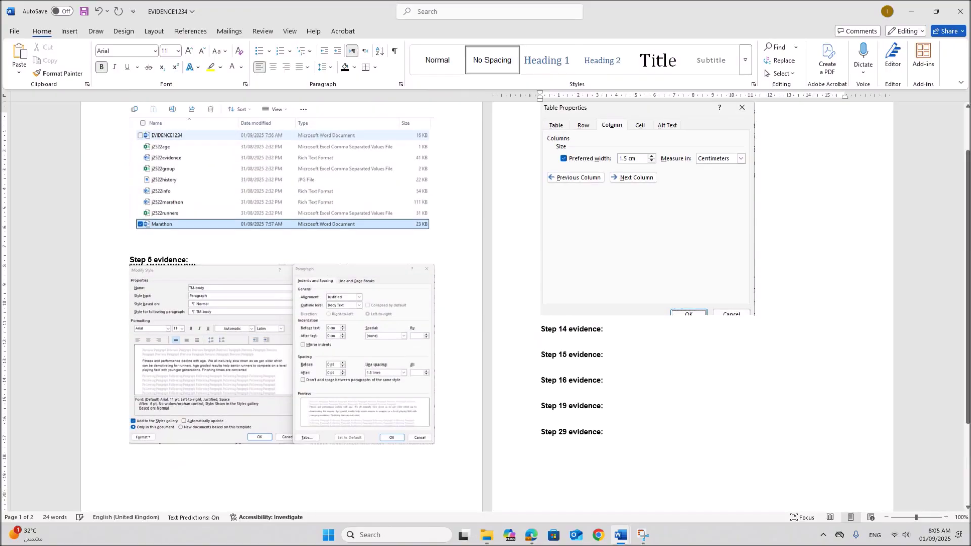
pyautogui.scroll(1, 698, 392)
# Scroll the question paper to question 9 and highlight the words 'best performance'.
pyautogui.click(531, 535)
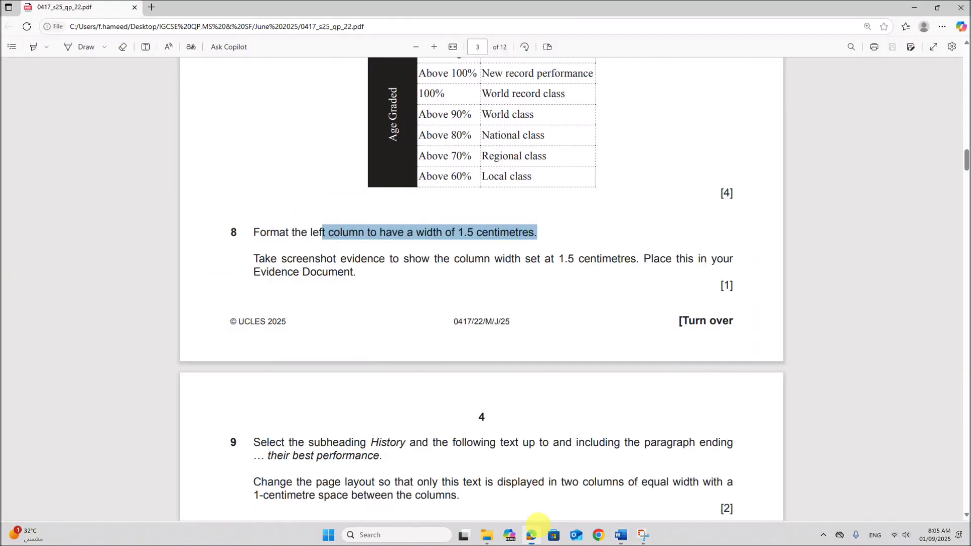
pyautogui.scroll(-3, 558, 430)
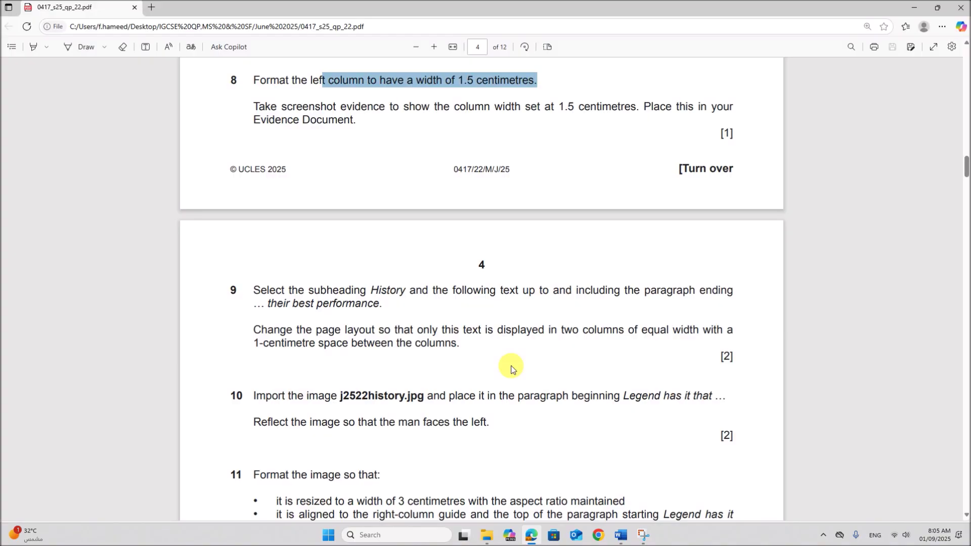
pyautogui.click(388, 305)
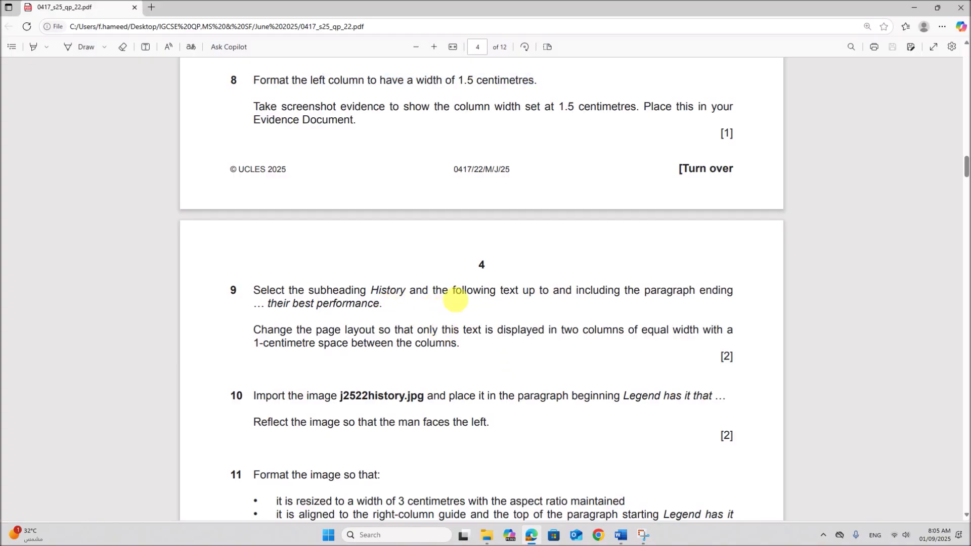
pyautogui.moveTo(490, 294); pyautogui.dragTo(394, 309)
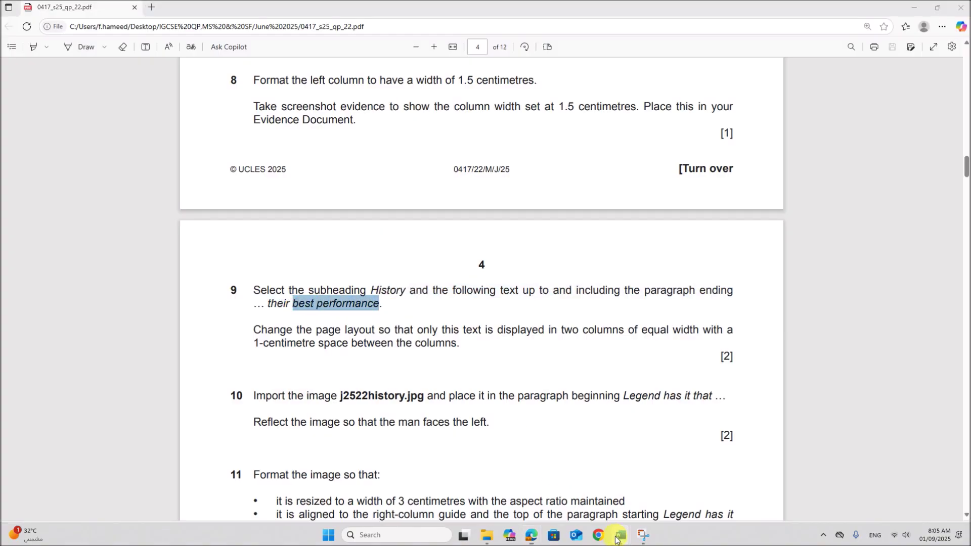
# In Marathon, search for 'best perf' to locate the paragraph ending 'best performance.'.
pyautogui.moveTo(622, 534)
pyautogui.click(644, 502)
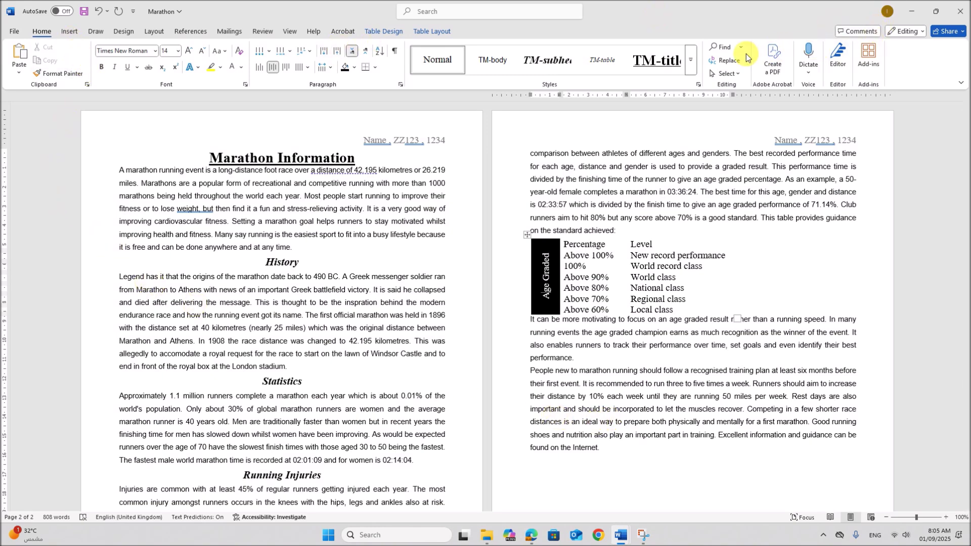
pyautogui.click(724, 47)
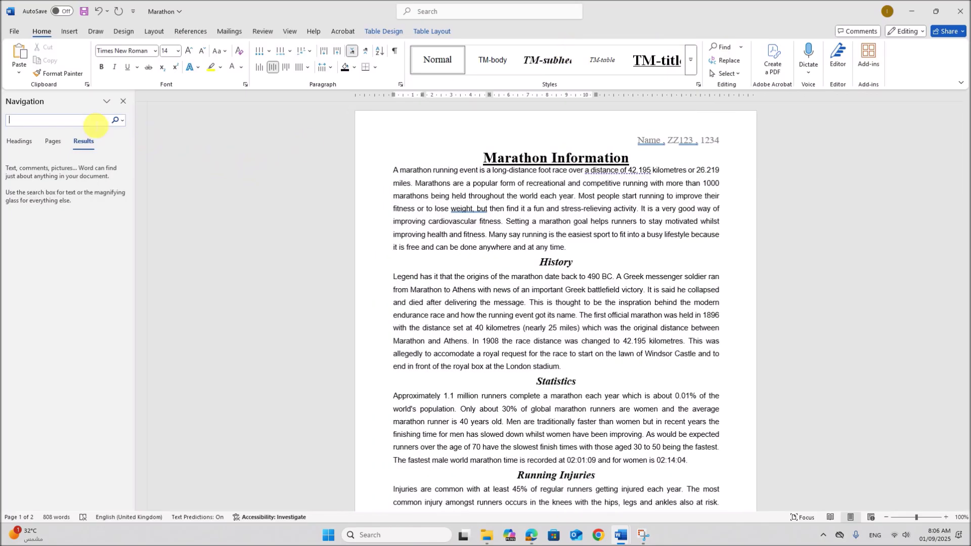
pyautogui.write('best p')
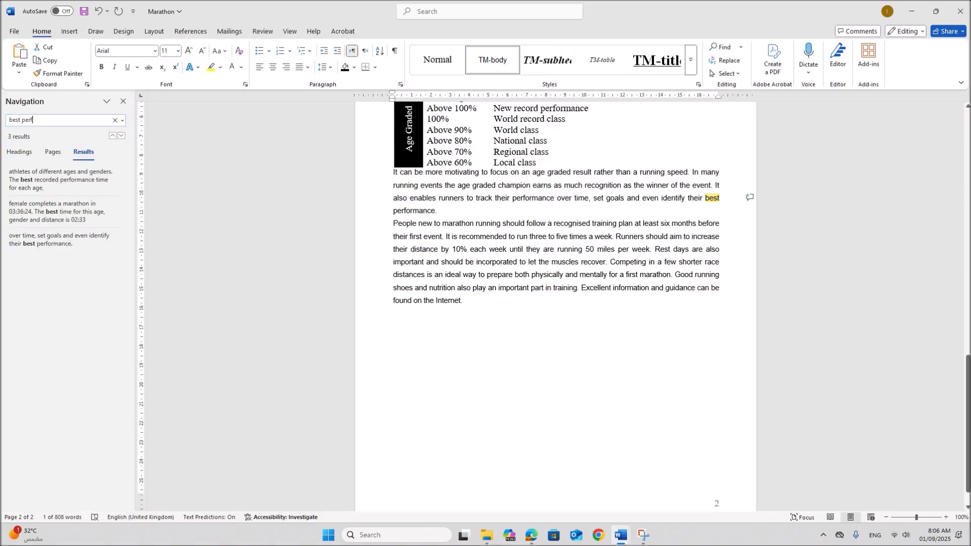
pyautogui.write('erf')
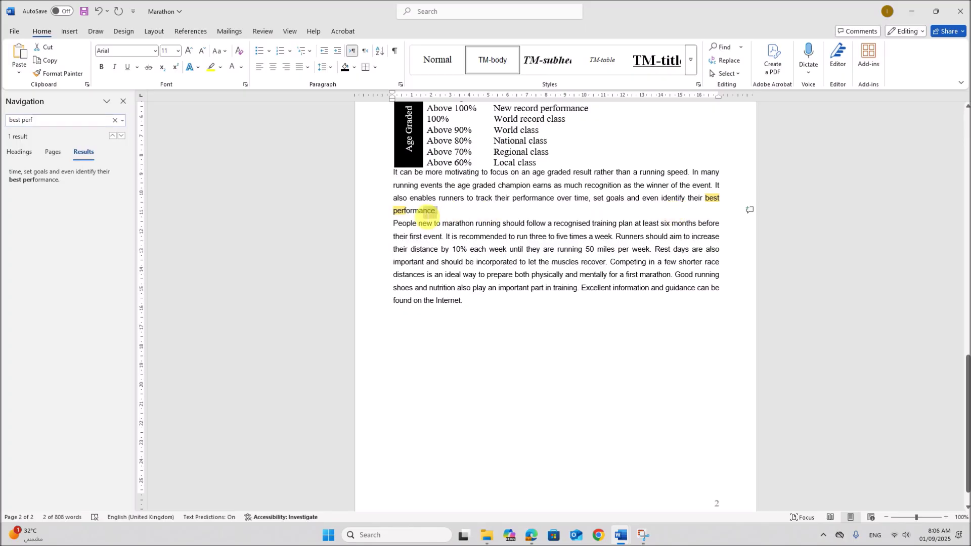
pyautogui.moveTo(437, 211); pyautogui.dragTo(394, 211)
pyautogui.click(123, 101)
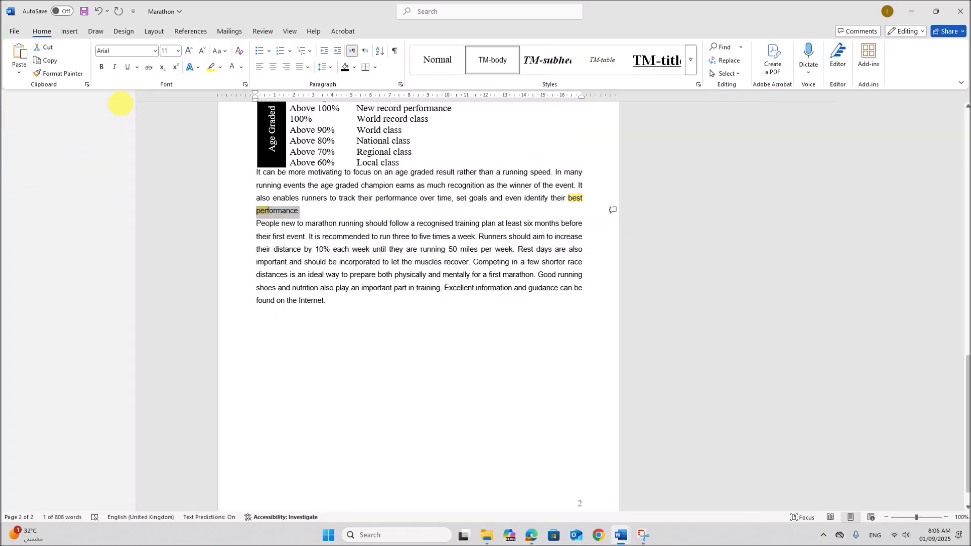
# Select the text from the History subheading through 'best performance.' and return to the question paper.
pyautogui.scroll(3, 407, 324)
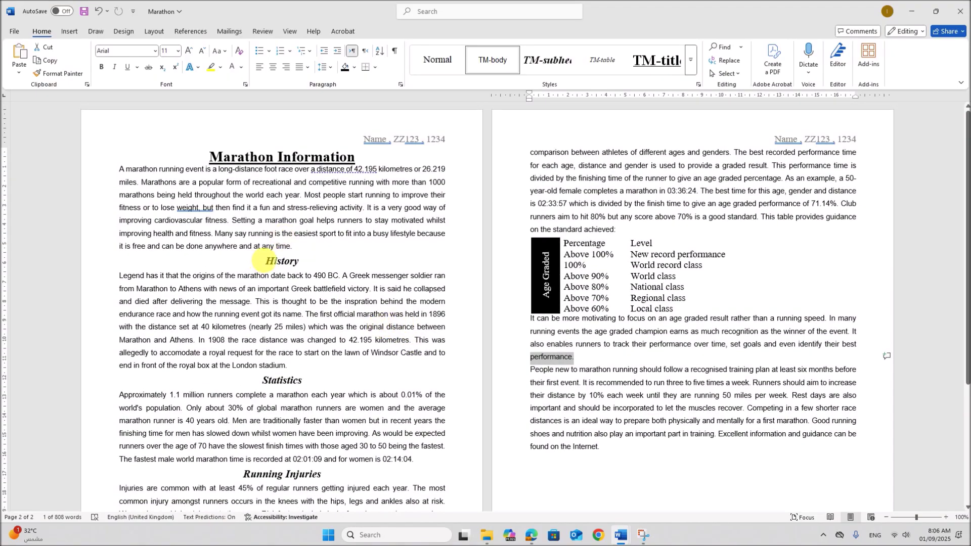
pyautogui.click(265, 261)
pyautogui.moveTo(268, 261); pyautogui.dragTo(582, 364)
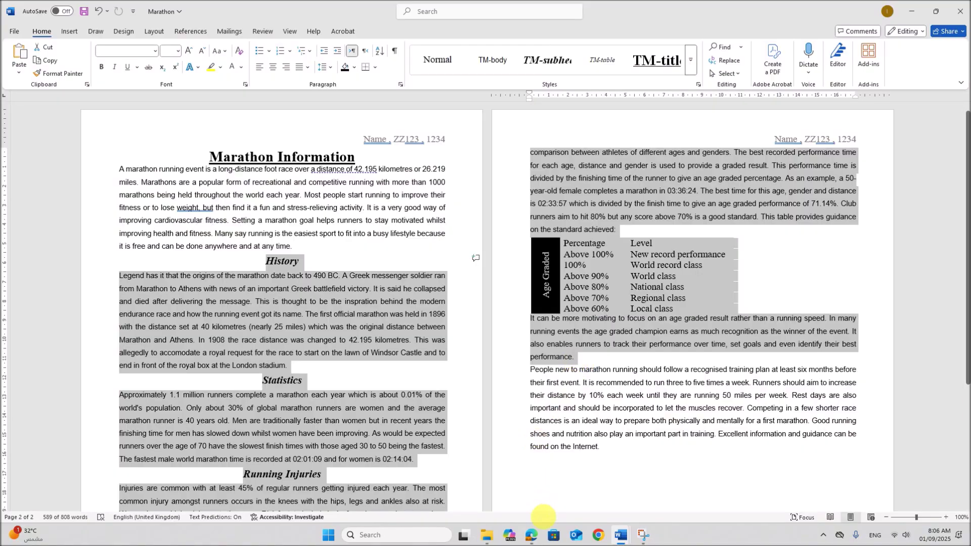
pyautogui.click(531, 535)
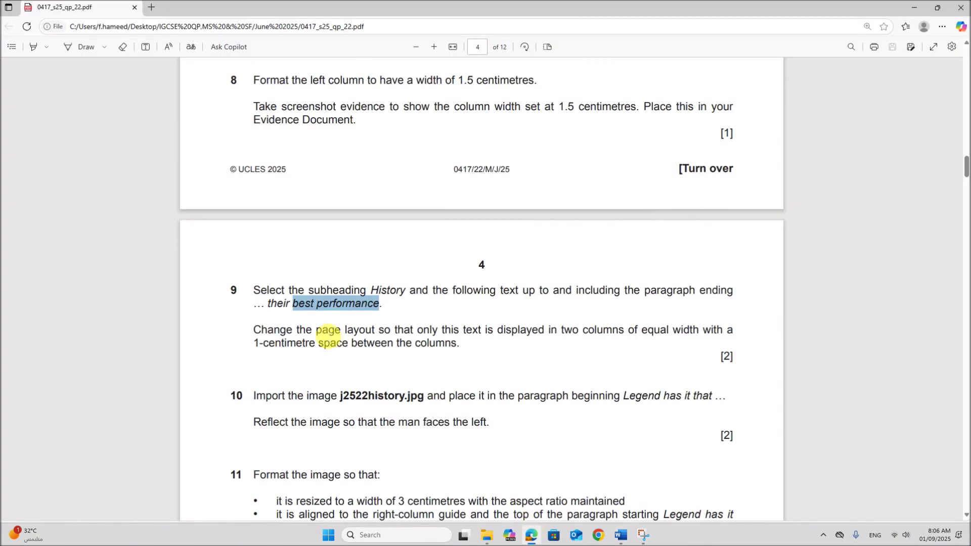
pyautogui.scroll(-1, 342, 333)
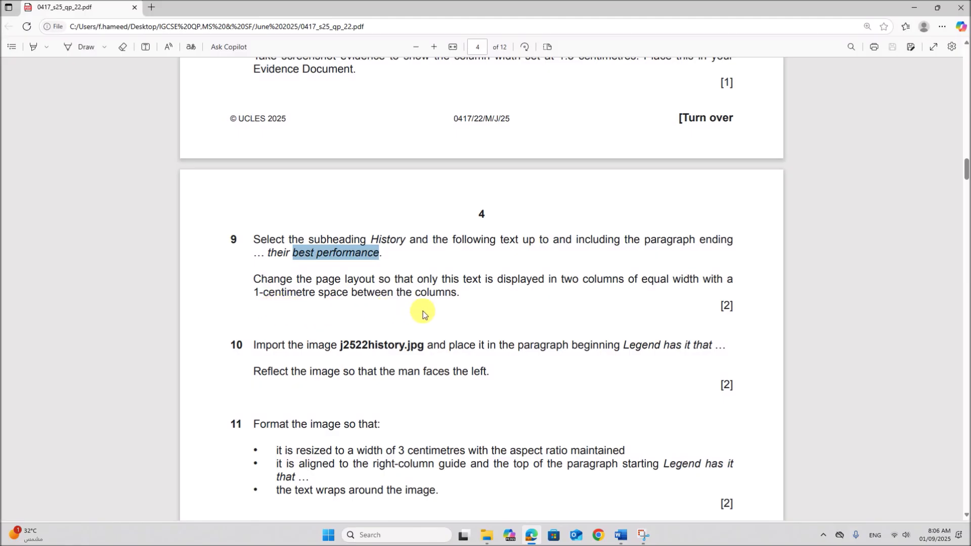
pyautogui.moveTo(624, 538)
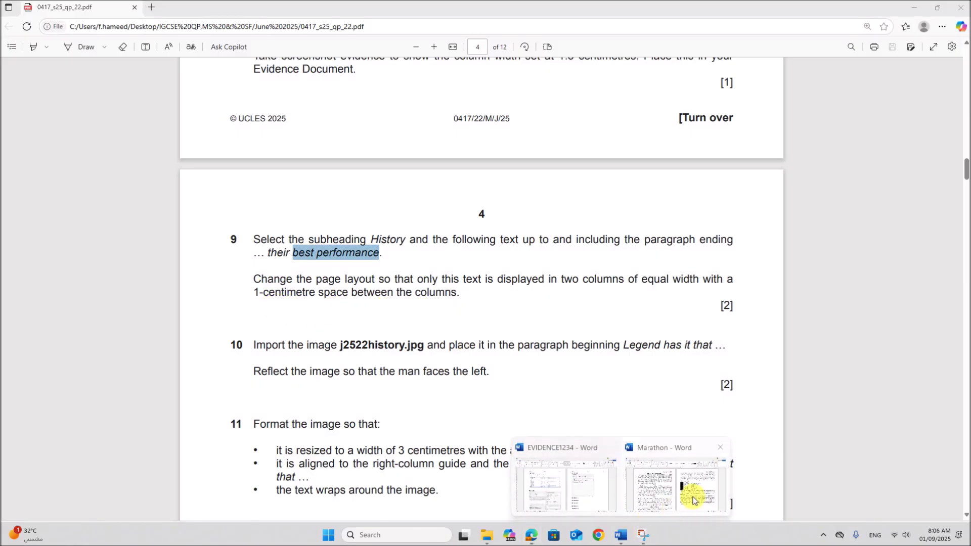
pyautogui.click(690, 492)
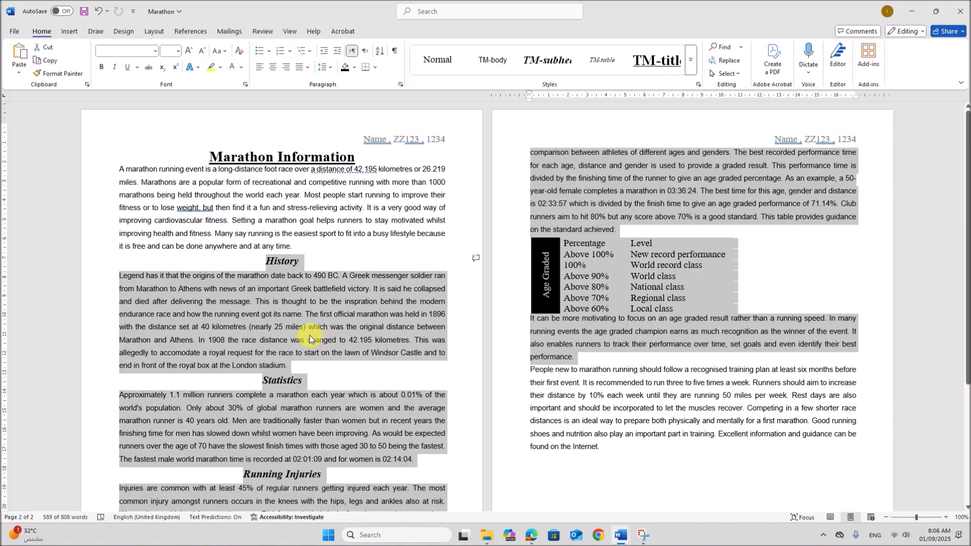
# Format the selected History-to-best-performance text as two equal-width columns with 1 cm spacing.
pyautogui.scroll(-2, 259, 264)
pyautogui.rightClick(256, 262)
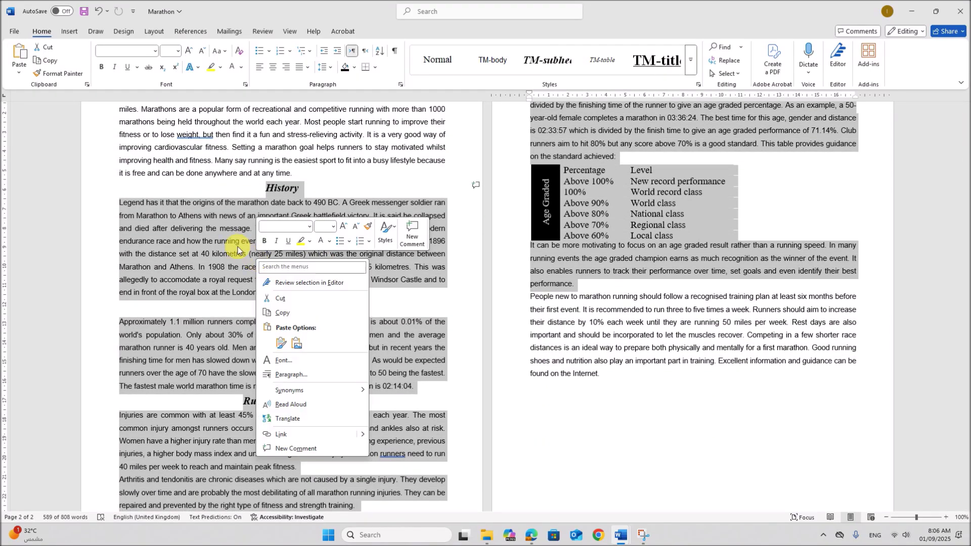
pyautogui.press('Escape')
pyautogui.click(154, 31)
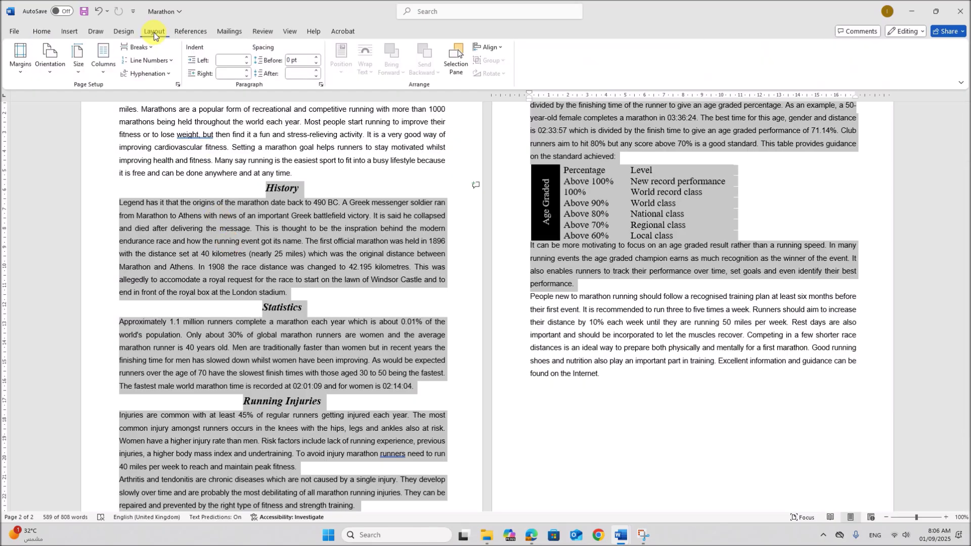
pyautogui.click(113, 76)
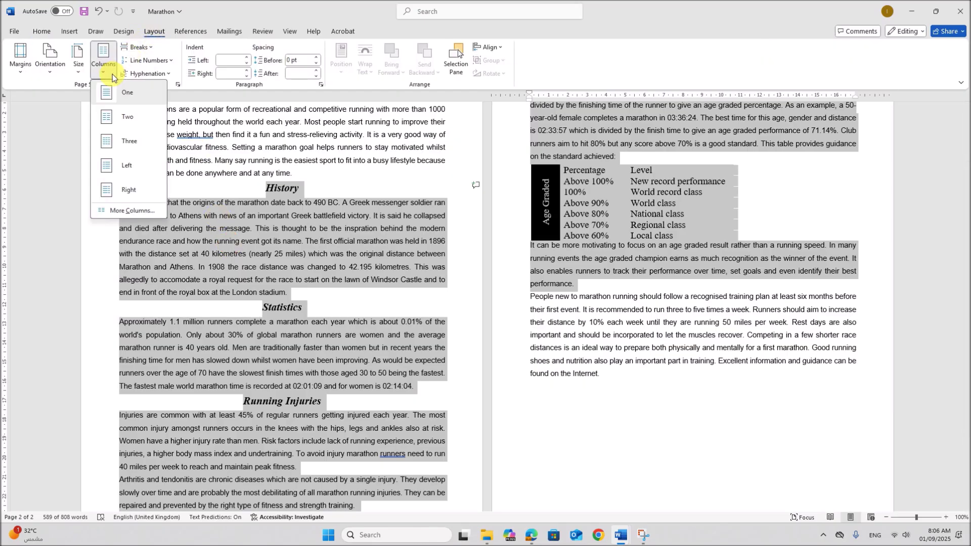
pyautogui.click(126, 211)
pyautogui.moveTo(444, 171); pyautogui.dragTo(310, 133)
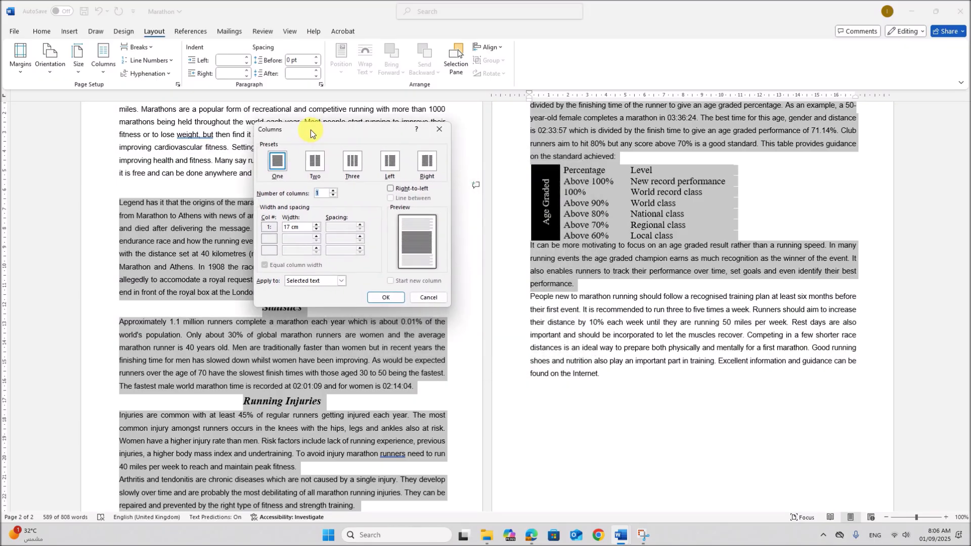
pyautogui.click(312, 169)
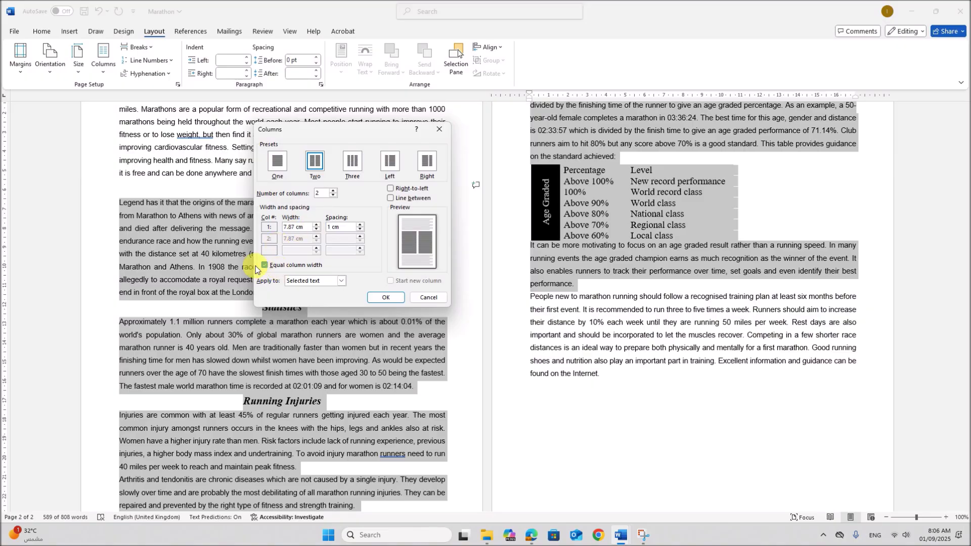
pyautogui.click(391, 299)
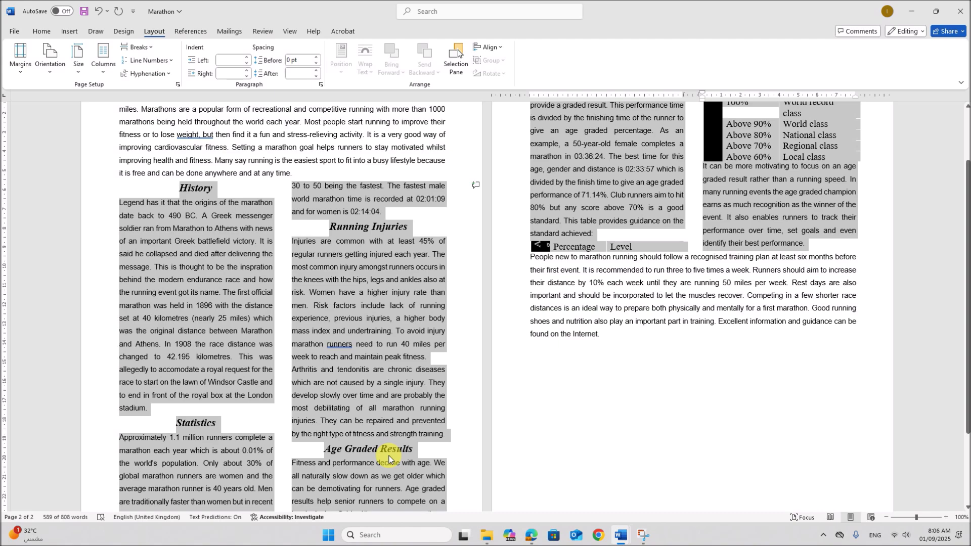
pyautogui.scroll(2, 477, 435)
pyautogui.scroll(-3, 481, 450)
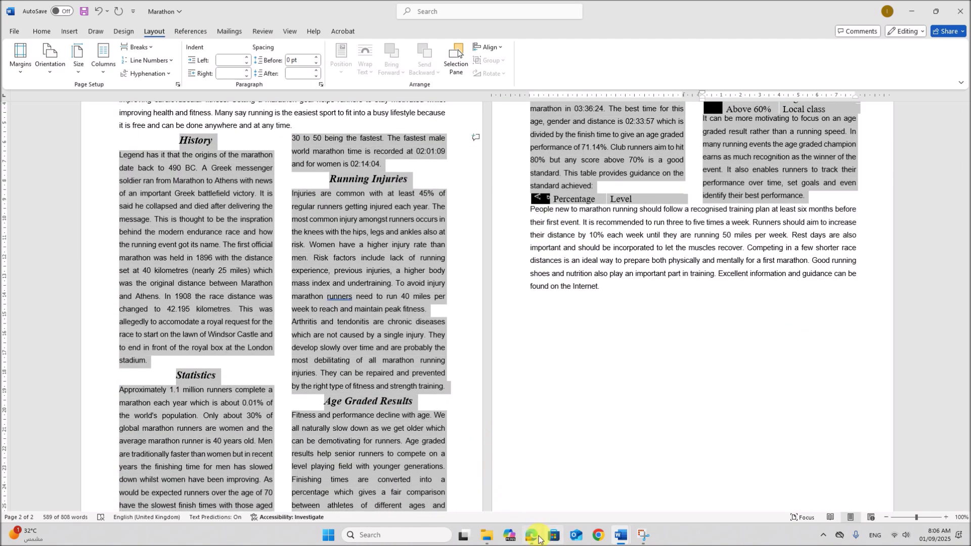
# Highlight and copy the image file name j2522history.jpg from question 10.
pyautogui.moveTo(539, 539)
pyautogui.click(521, 481)
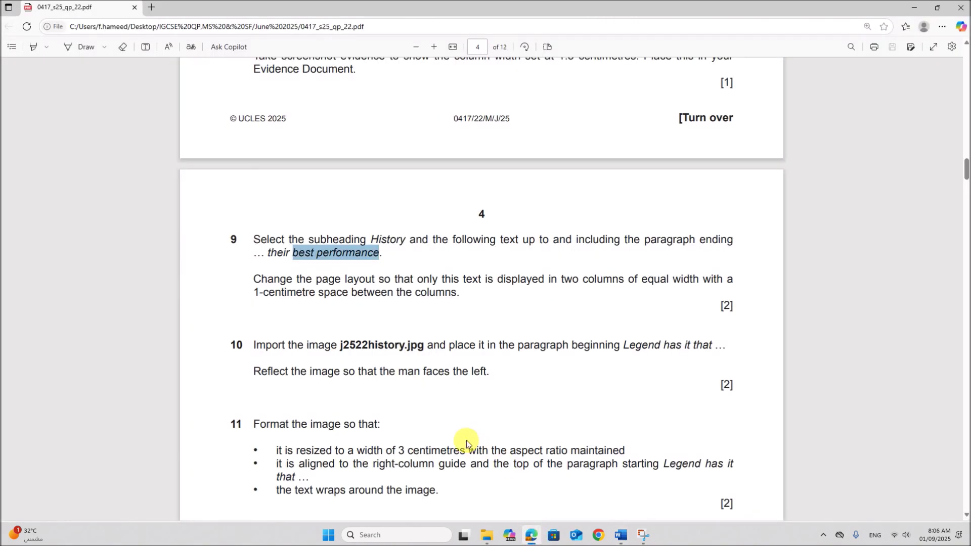
pyautogui.scroll(-2, 466, 440)
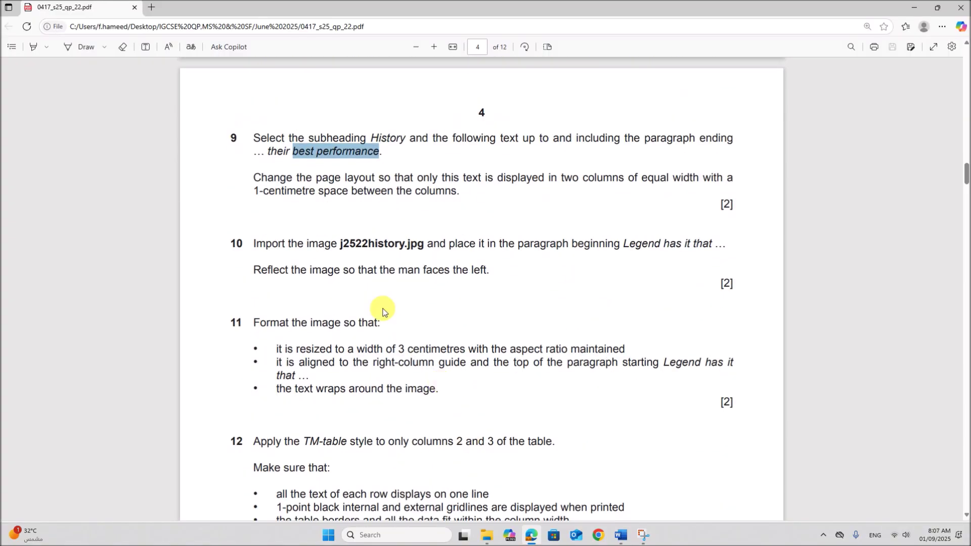
pyautogui.moveTo(369, 245); pyautogui.dragTo(409, 251)
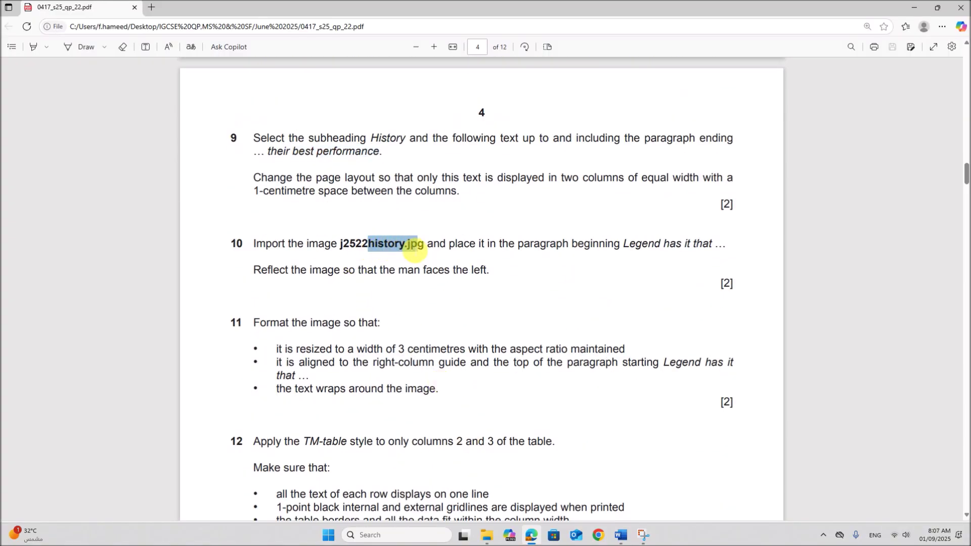
pyautogui.moveTo(415, 250); pyautogui.dragTo(415, 250)
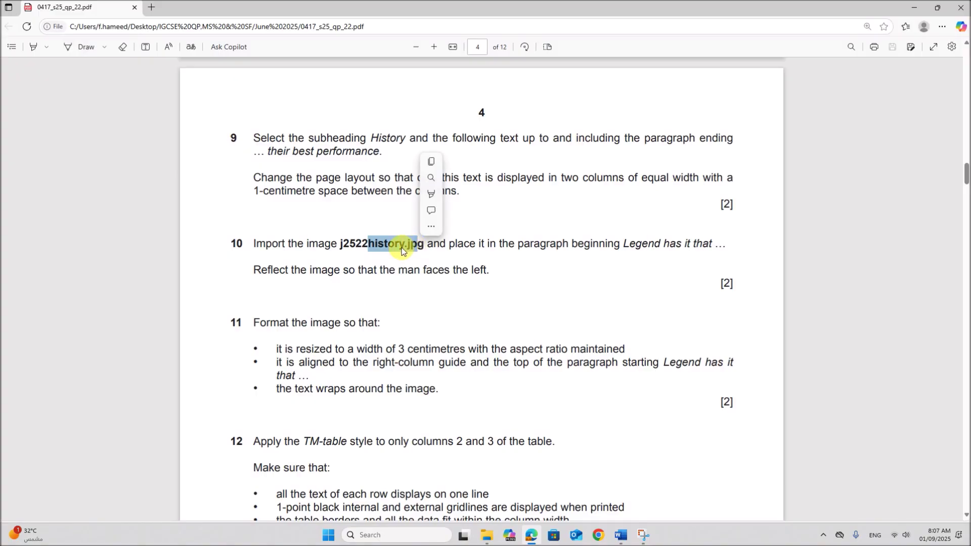
pyautogui.hotkey('ctrl', 'c')
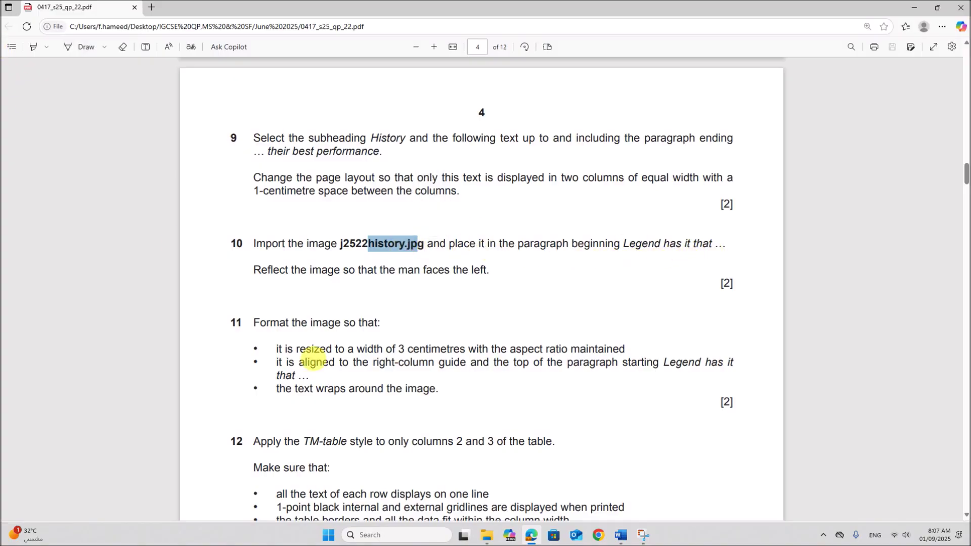
# Return to the Marathon document and clear the whole-document selection.
pyautogui.moveTo(622, 535)
pyautogui.click(658, 491)
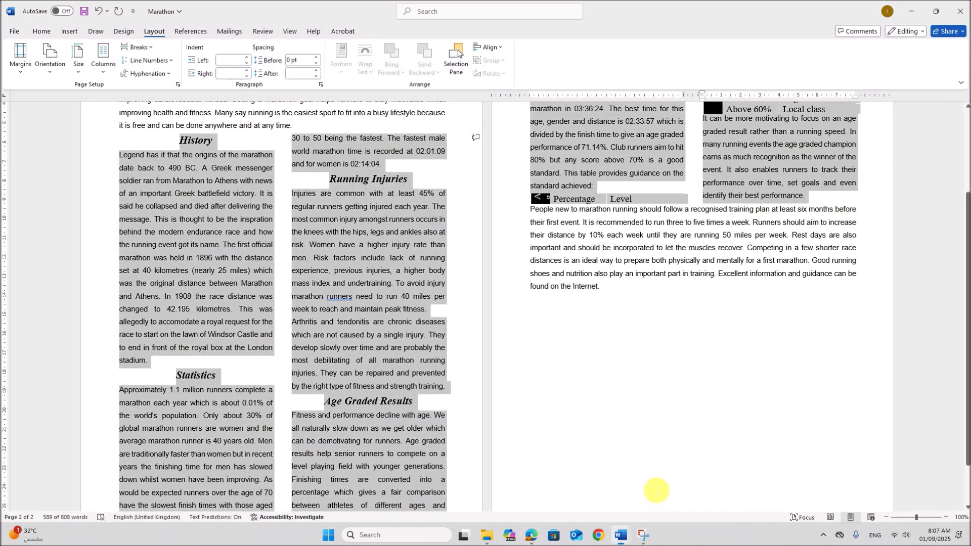
pyautogui.click(392, 323)
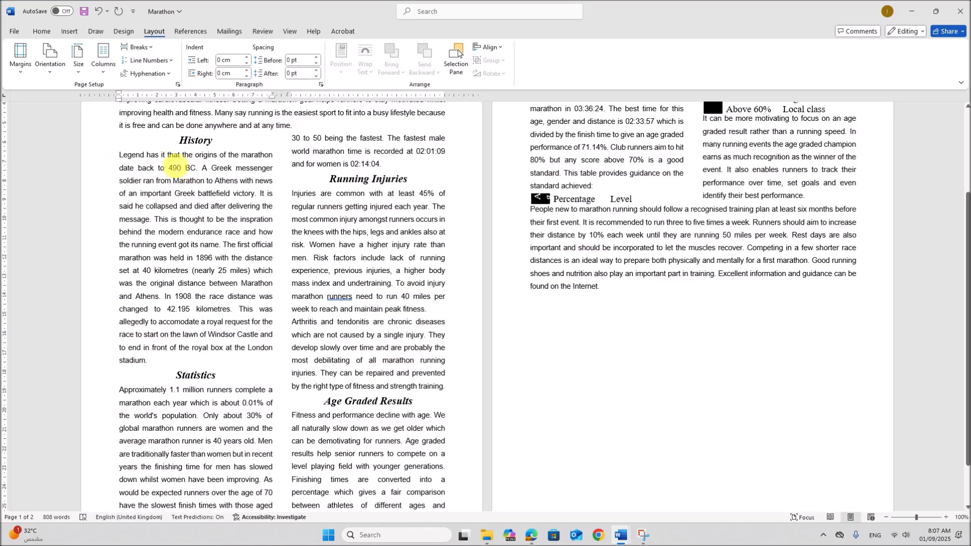
# Insert the runner image from the J25 P22 folder at the start of the Legend paragraph.
pyautogui.click(165, 168)
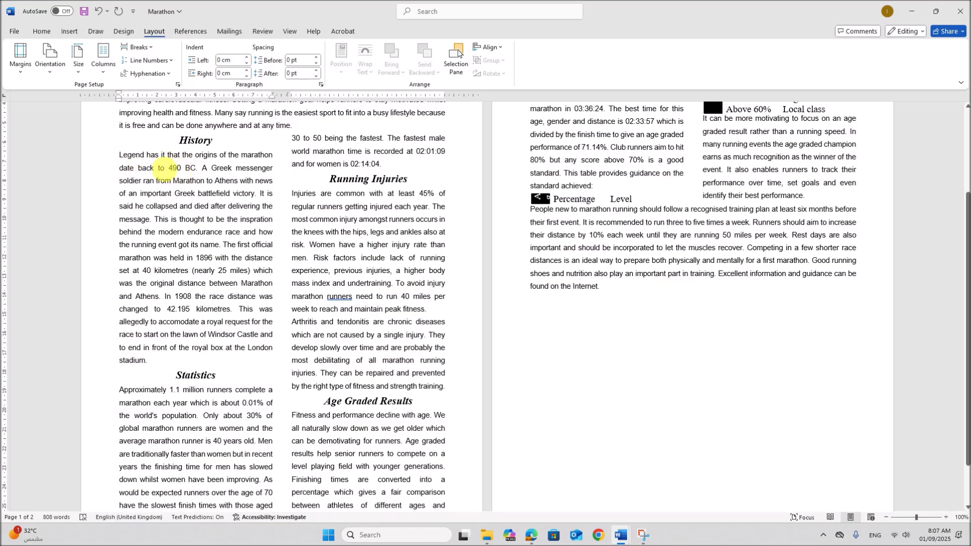
pyautogui.click(69, 31)
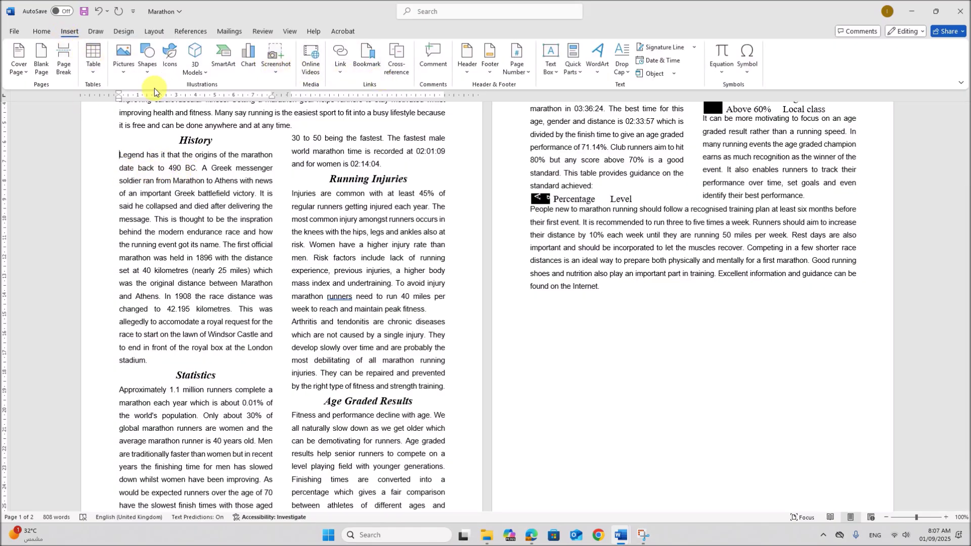
pyautogui.click(124, 70)
pyautogui.click(140, 104)
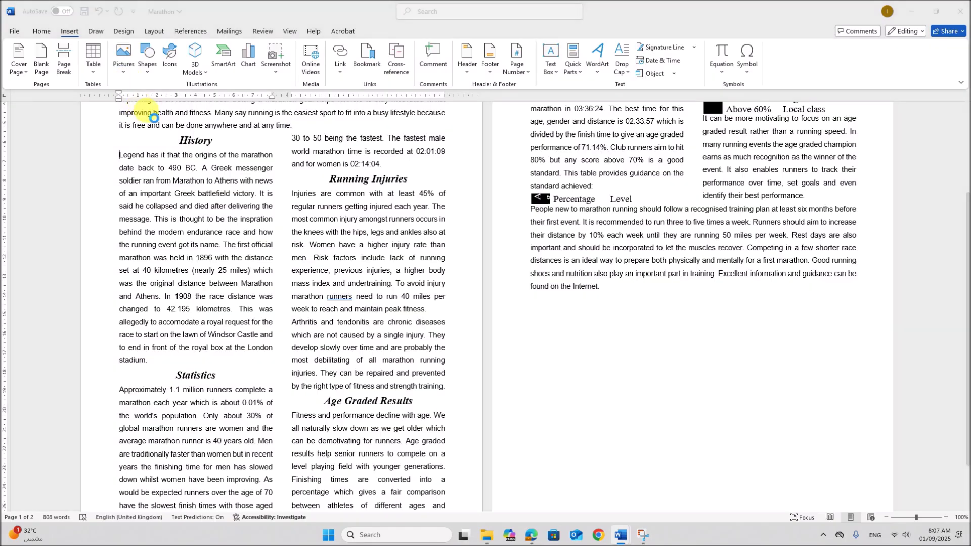
pyautogui.scroll(-1, 43, 192)
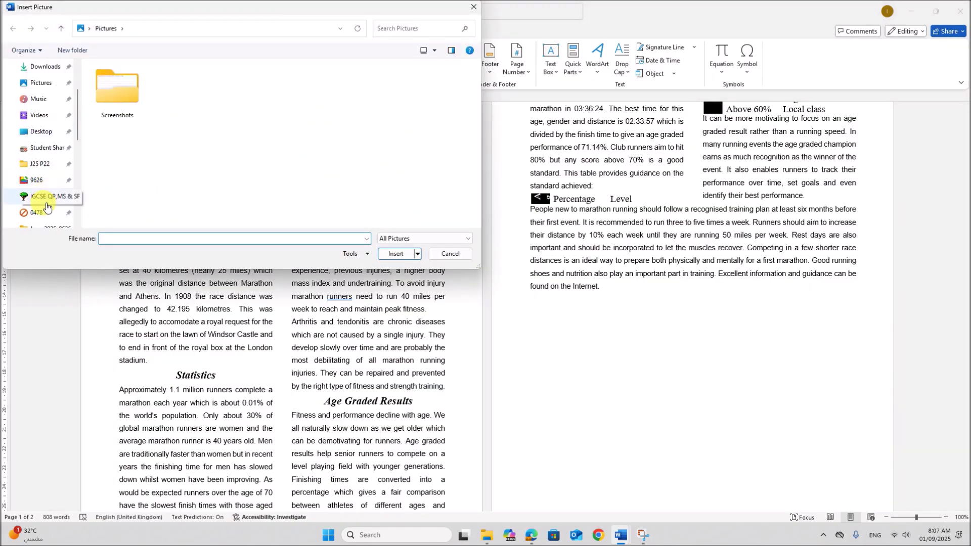
pyautogui.click(38, 164)
pyautogui.doubleClick(111, 109)
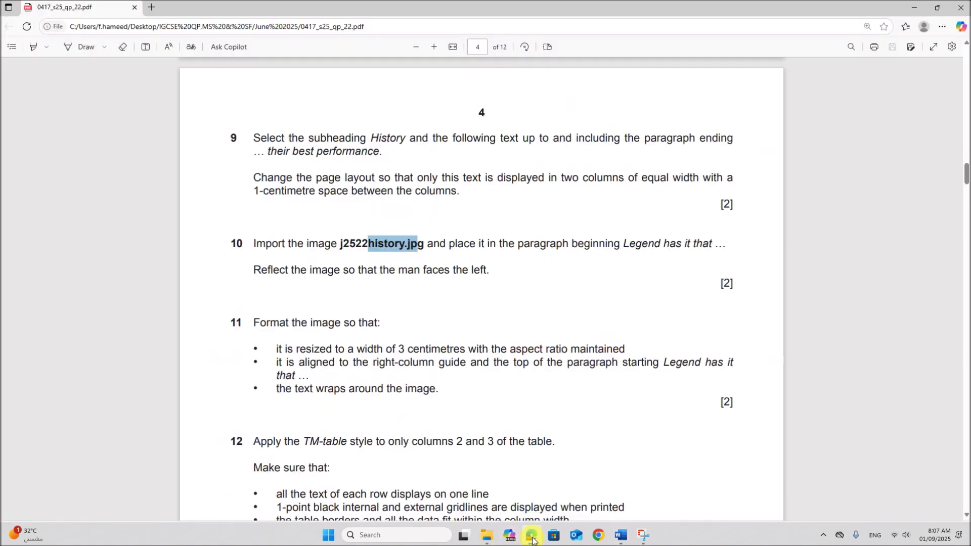
# Flip the runner picture horizontally so he faces left.
pyautogui.click(531, 535)
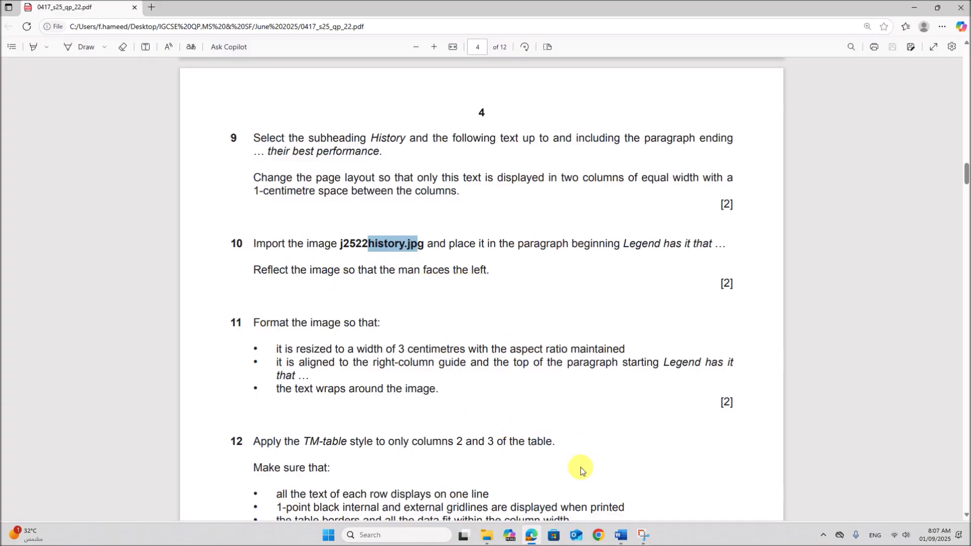
pyautogui.click(615, 537)
pyautogui.click(698, 489)
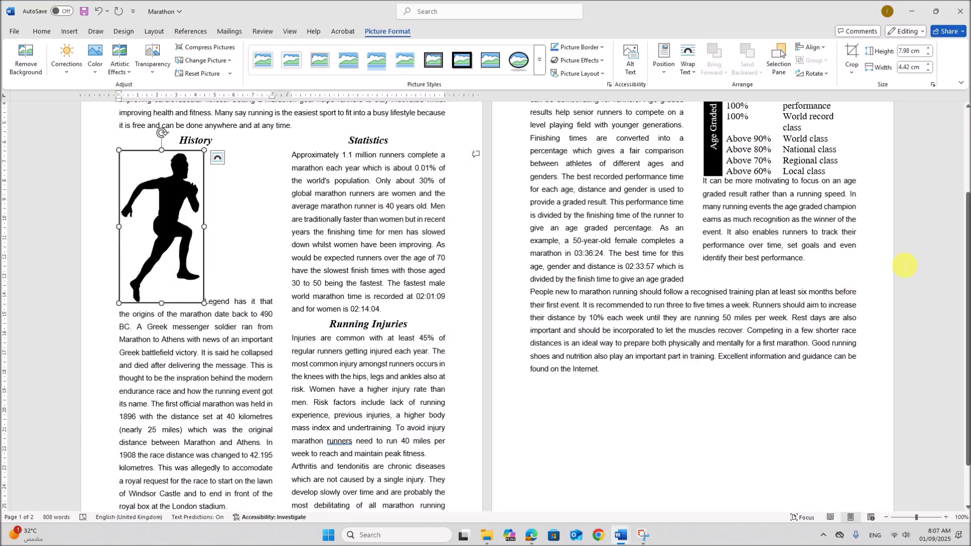
pyautogui.click(825, 74)
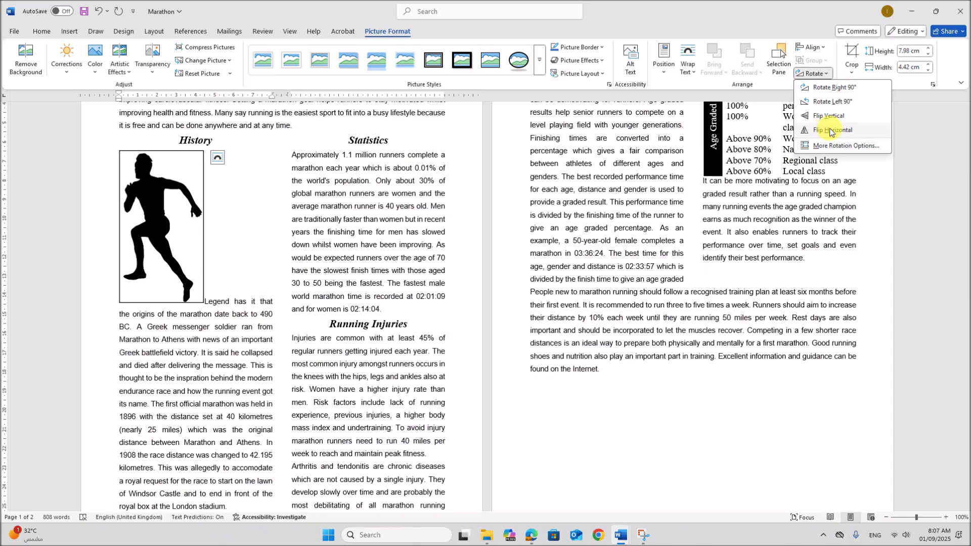
pyautogui.click(828, 132)
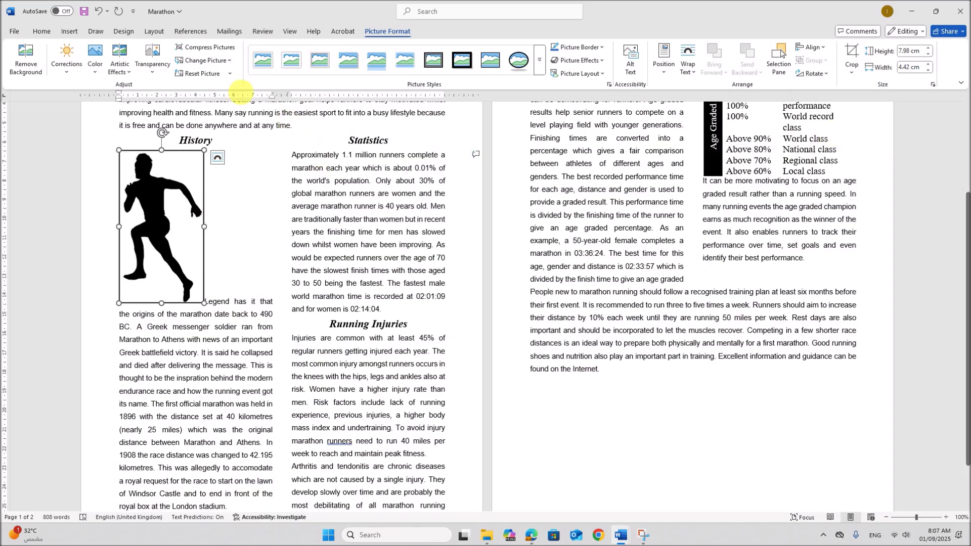
pyautogui.click(531, 535)
# Read question 11's image requirements: 3 cm width, right-column alignment, and text wrapping.
pyautogui.scroll(-3, 390, 329)
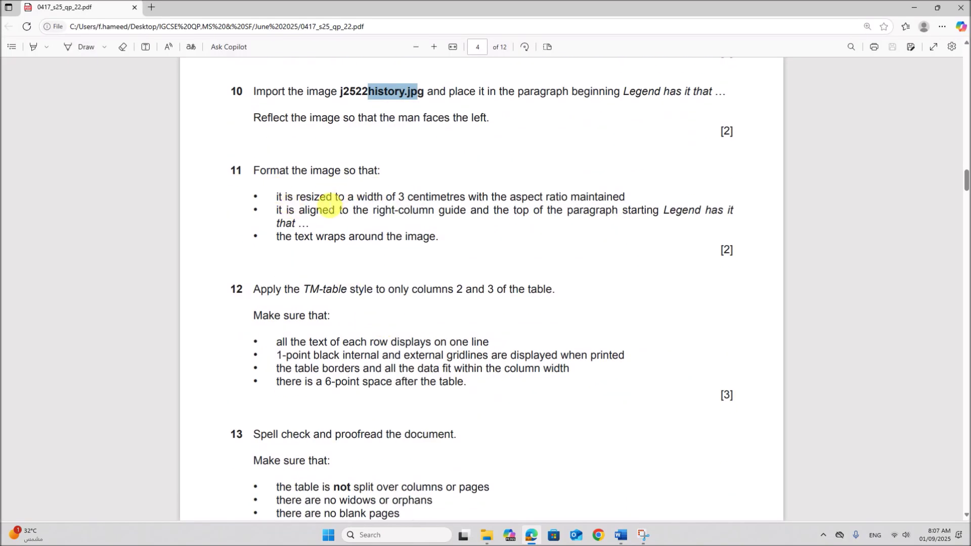
pyautogui.moveTo(326, 202); pyautogui.dragTo(628, 199)
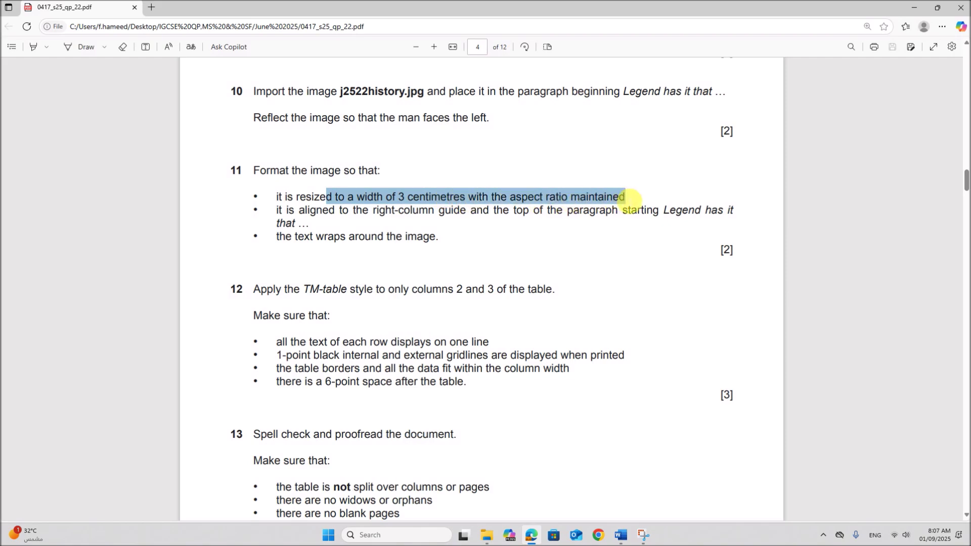
pyautogui.moveTo(357, 211); pyautogui.dragTo(618, 215)
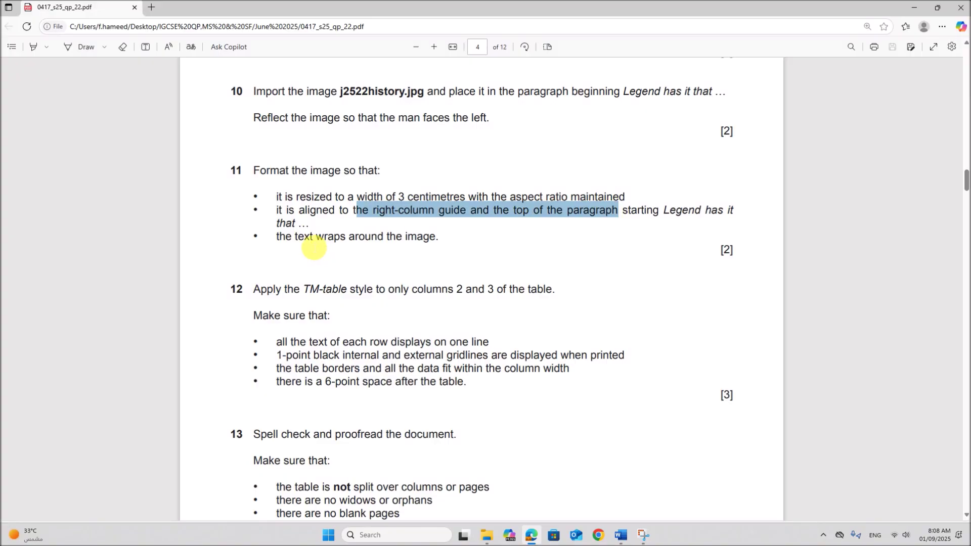
pyautogui.moveTo(304, 237); pyautogui.dragTo(433, 239)
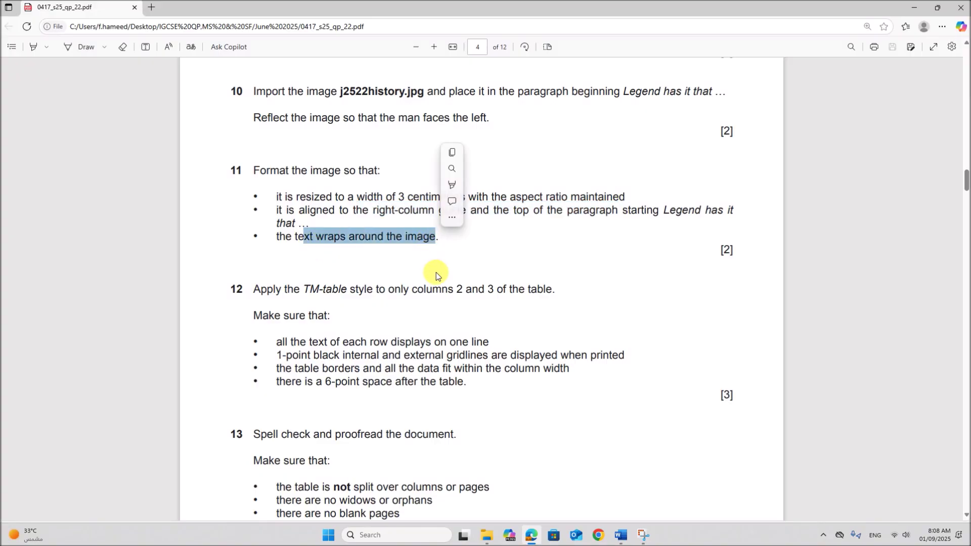
pyautogui.click(493, 263)
pyautogui.click(618, 540)
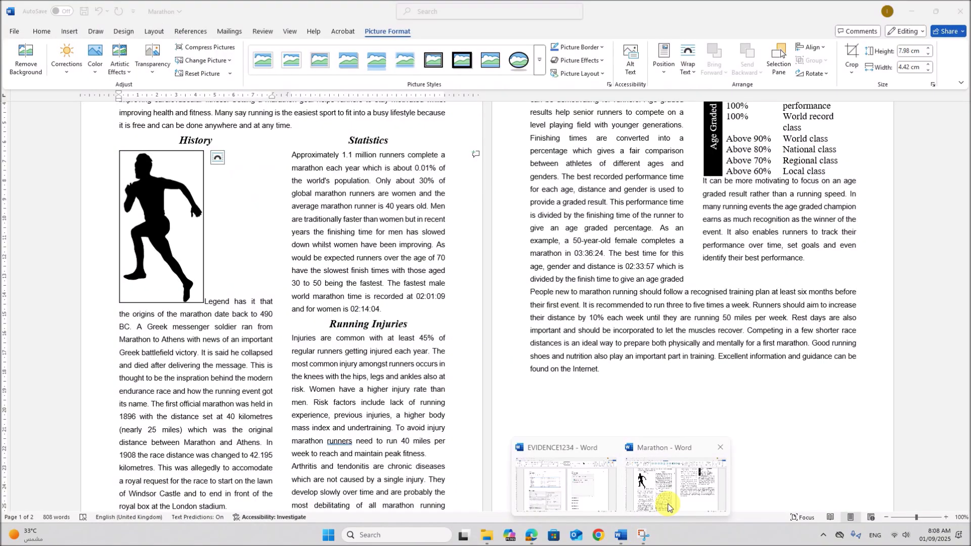
pyautogui.click(667, 506)
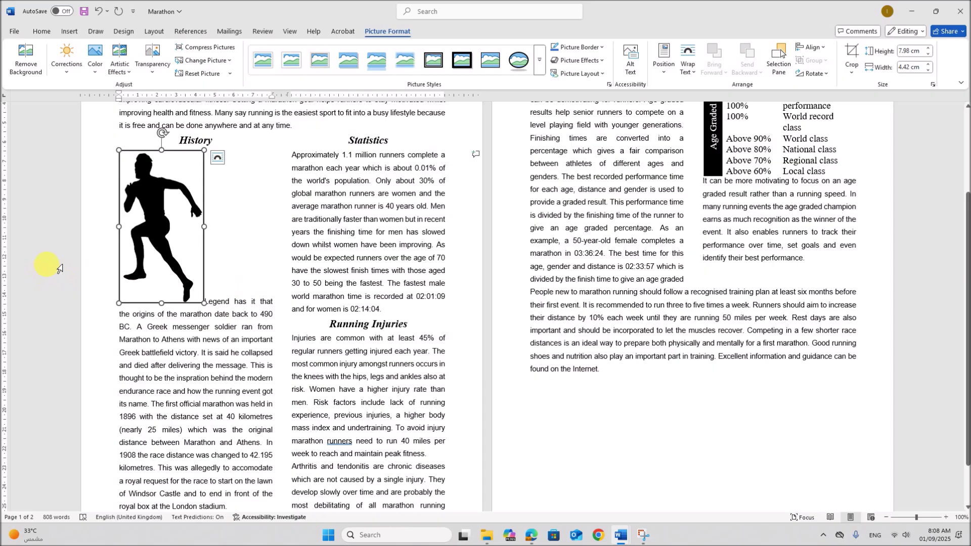
# Change the runner picture's width from 4.42 cm to 3 cm with aspect ratio locked.
pyautogui.rightClick(153, 221)
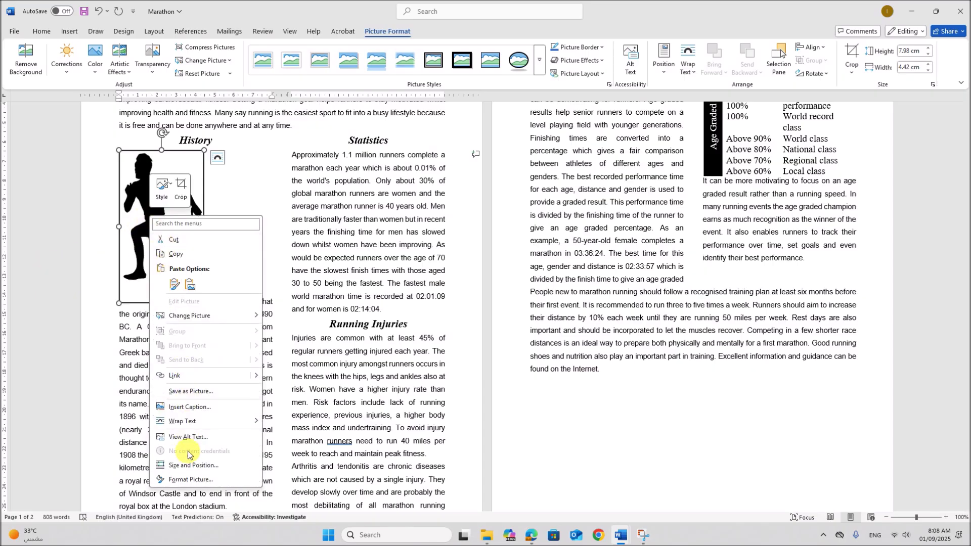
pyautogui.click(191, 469)
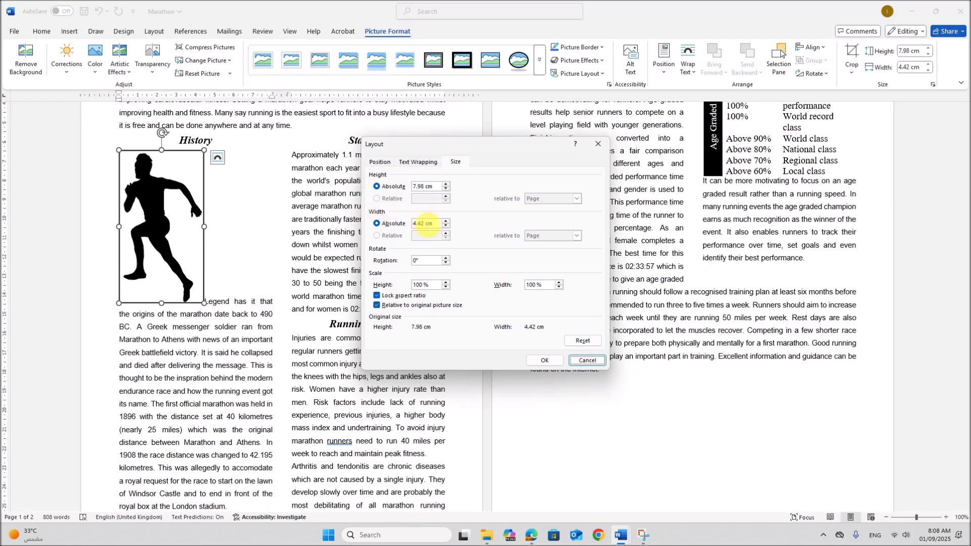
pyautogui.doubleClick(426, 224)
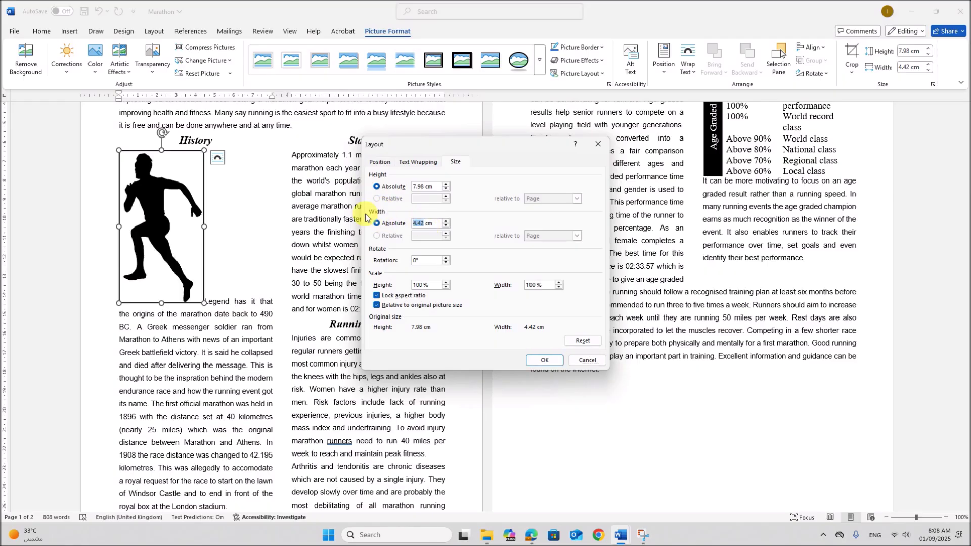
pyautogui.click(377, 299)
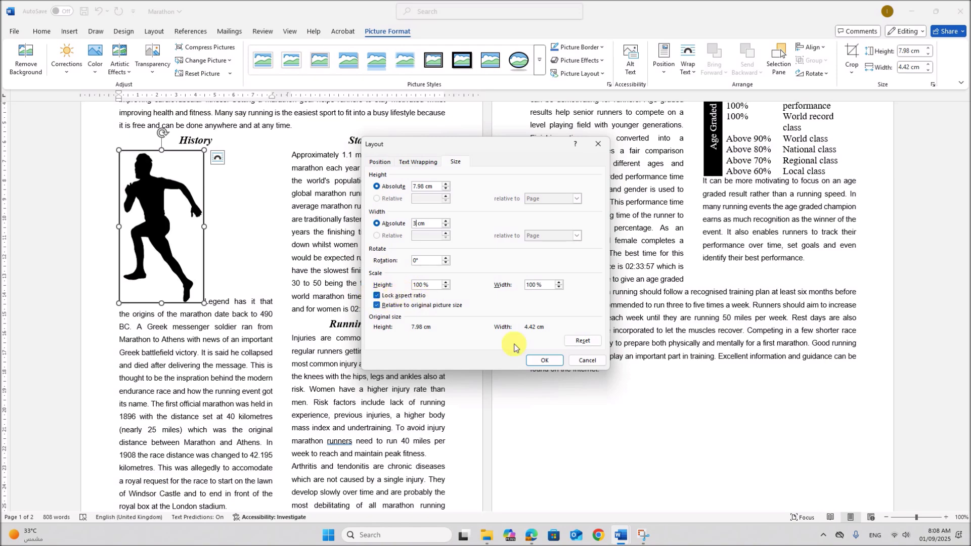
pyautogui.click(549, 365)
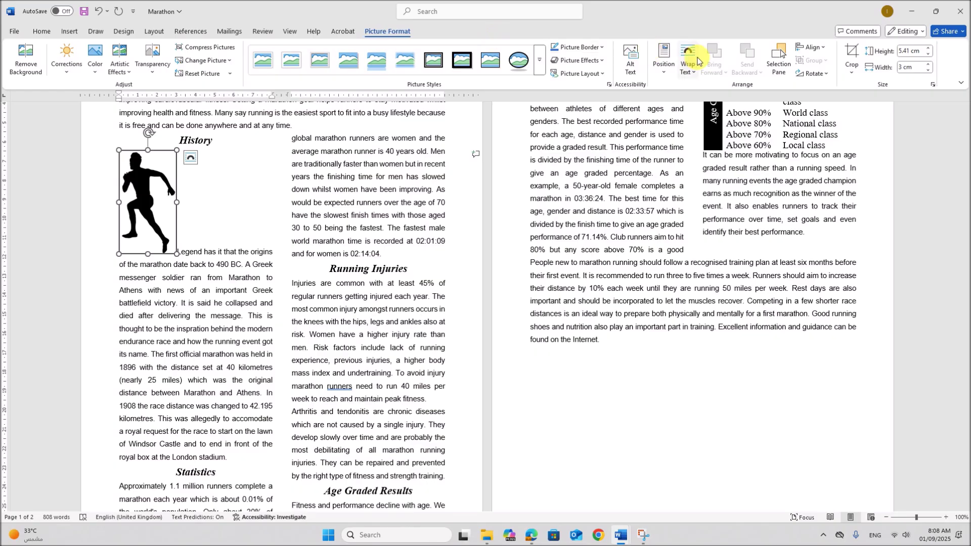
# Give the runner picture Square text wrapping and move it to the right side of the History column.
pyautogui.click(691, 70)
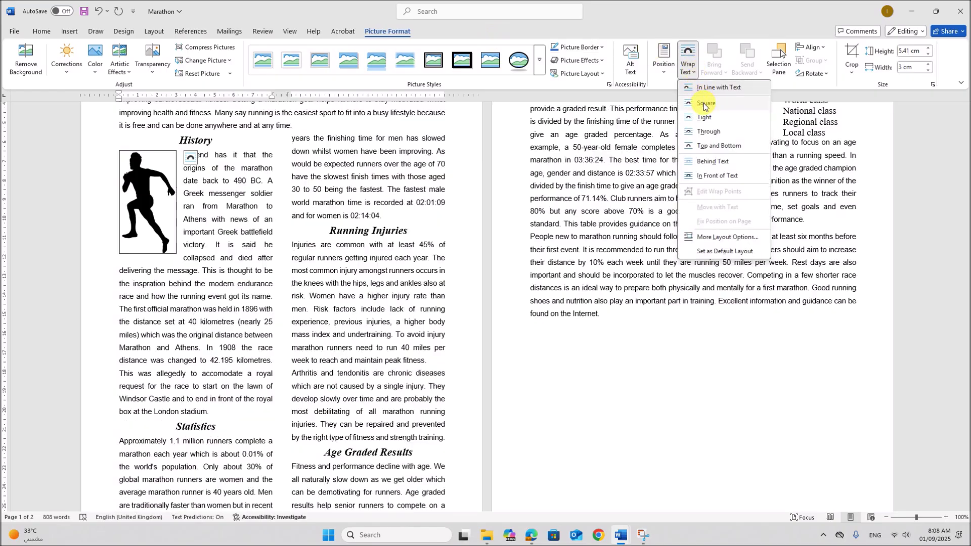
pyautogui.click(703, 105)
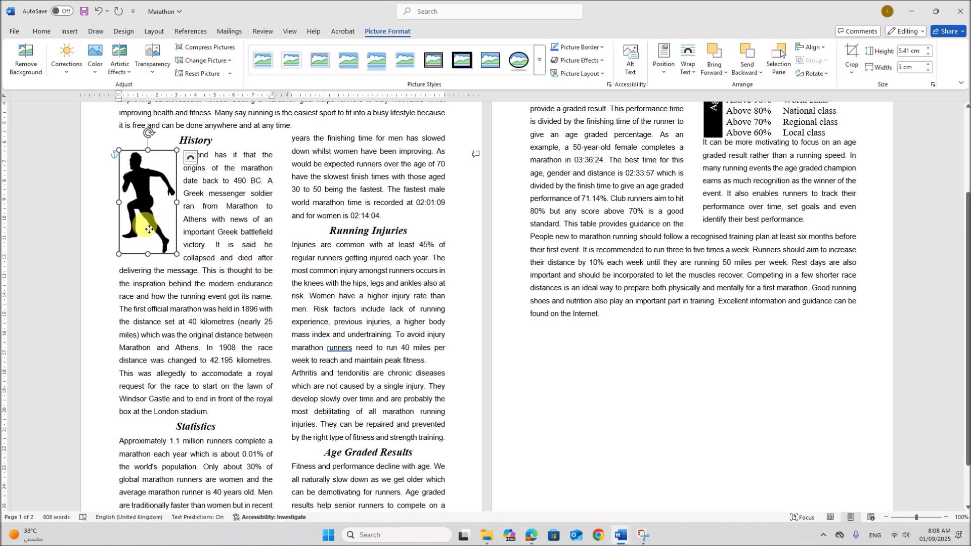
pyautogui.moveTo(150, 230); pyautogui.dragTo(156, 230)
pyautogui.moveTo(166, 231); pyautogui.dragTo(247, 239)
pyautogui.click(212, 297)
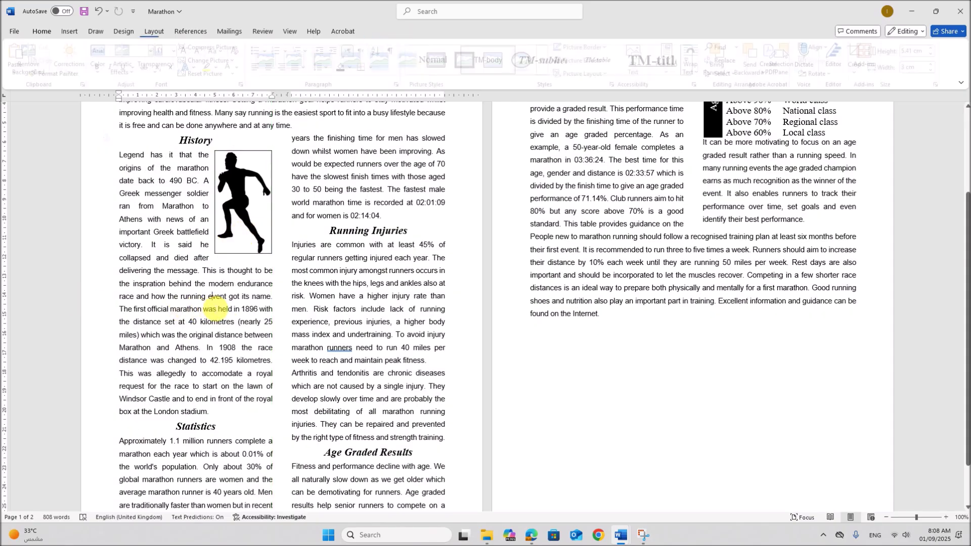
# Align the picture against the column's right edge, level with the top of the Legend paragraph.
pyautogui.moveTo(240, 217); pyautogui.dragTo(242, 217)
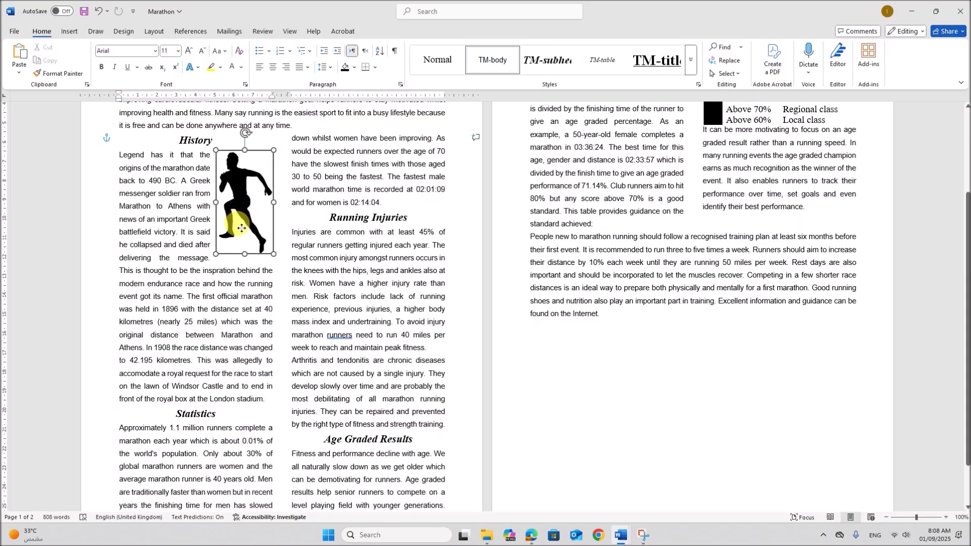
pyautogui.moveTo(241, 228)
pyautogui.mouseDown()
pyautogui.moveTo(244, 219)
pyautogui.moveTo(250, 237)
pyautogui.mouseUp()
pyautogui.click(256, 321)
pyautogui.click(282, 369)
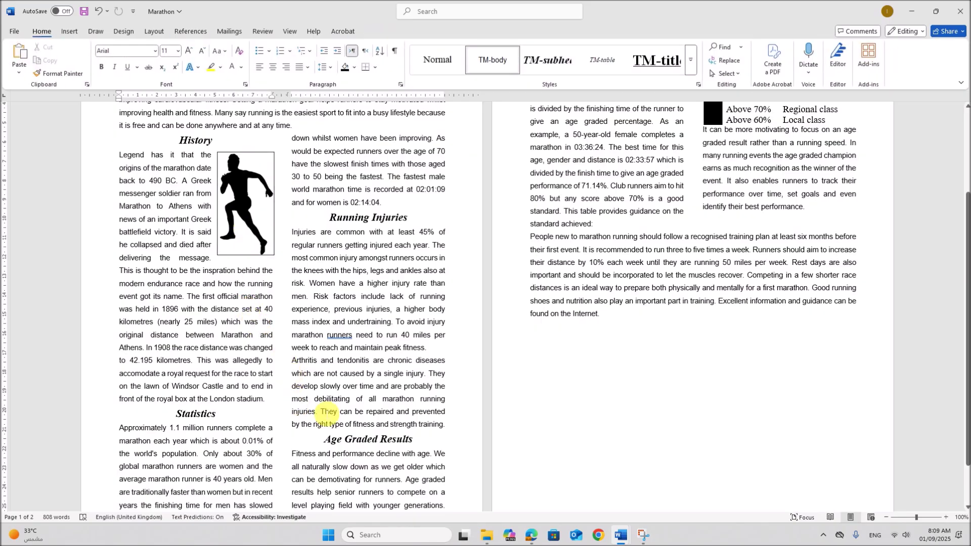
# Read question 12's table styling instruction in the exam paper.
pyautogui.hotkey('alt', 'Tab')
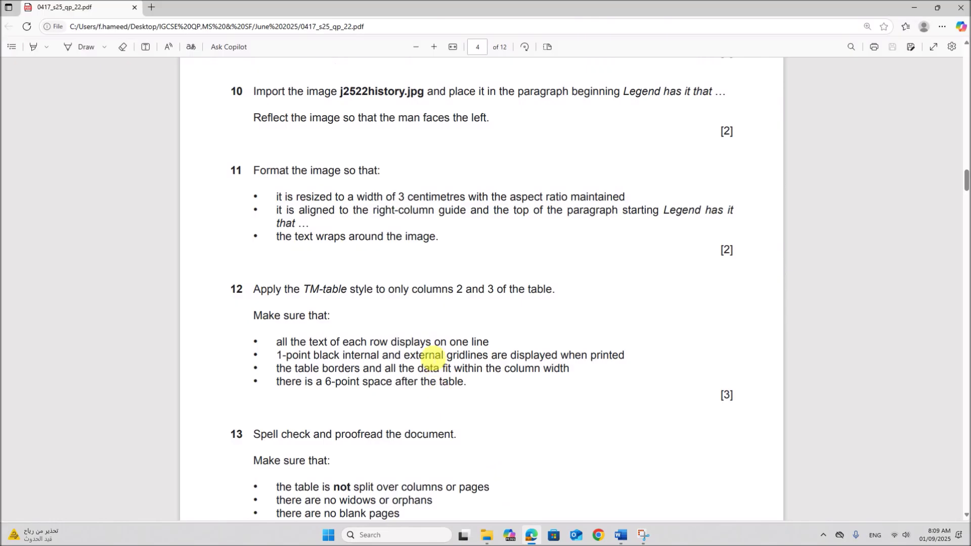
pyautogui.scroll(-1, 433, 343)
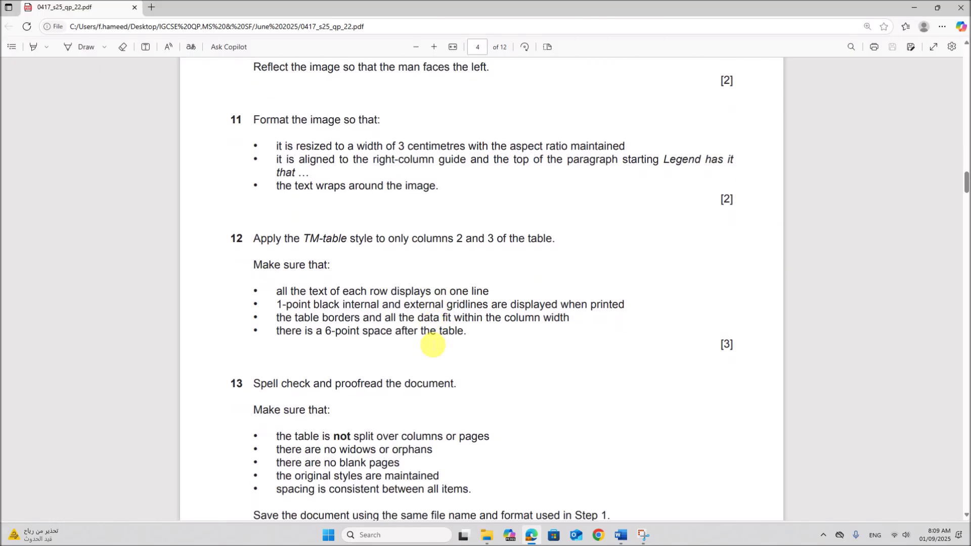
pyautogui.scroll(-1, 432, 345)
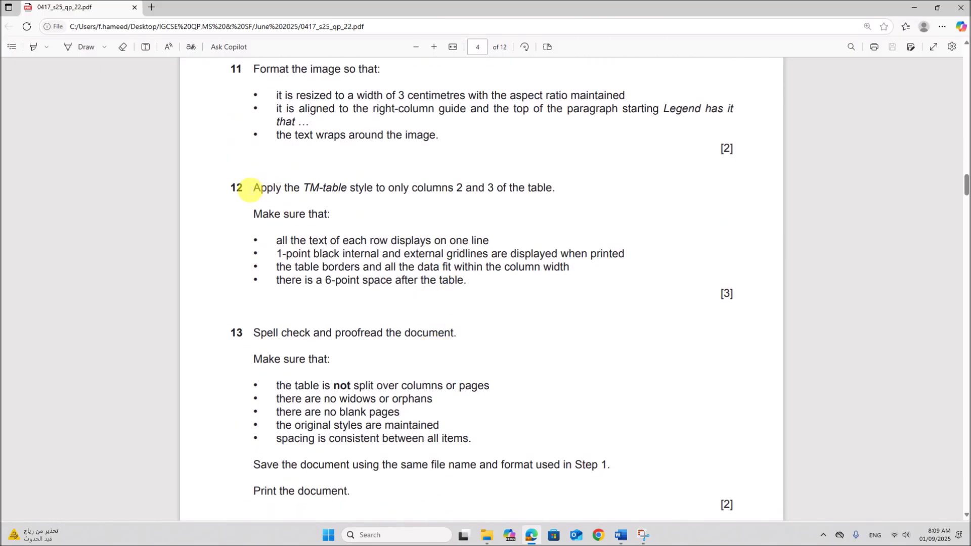
pyautogui.moveTo(255, 191); pyautogui.dragTo(564, 196)
pyautogui.click(431, 223)
# Apply the TM-table style to the Percentage and Level columns of the Age Graded table.
pyautogui.click(622, 535)
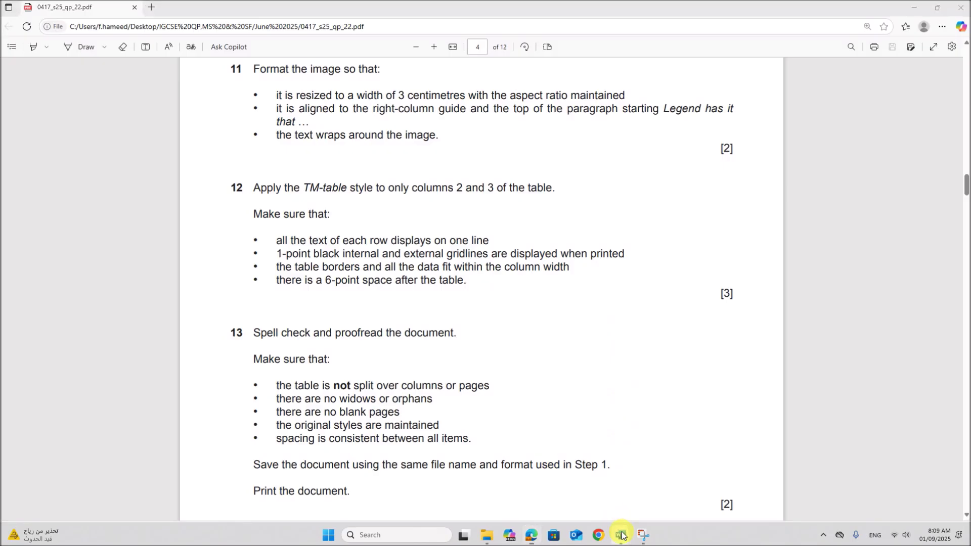
pyautogui.click(647, 506)
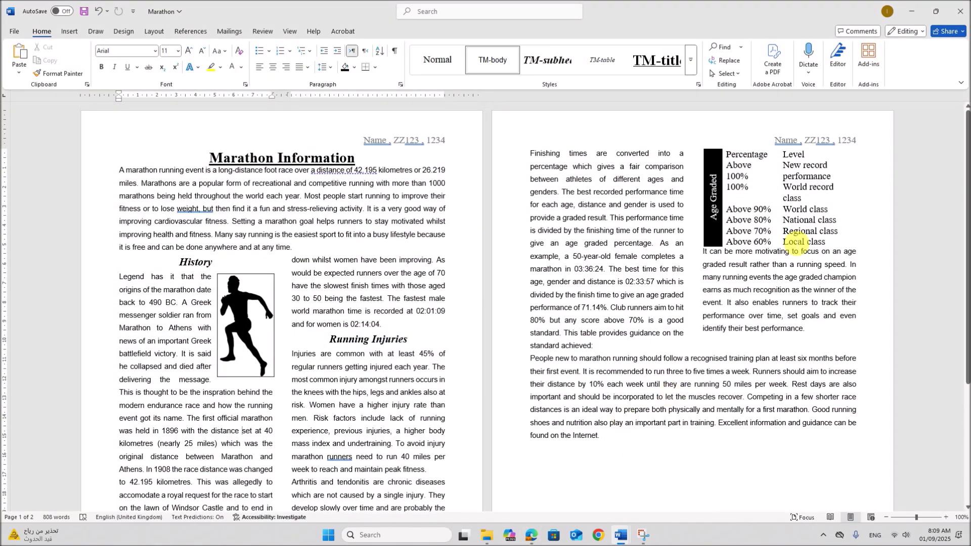
pyautogui.moveTo(742, 157); pyautogui.dragTo(830, 243)
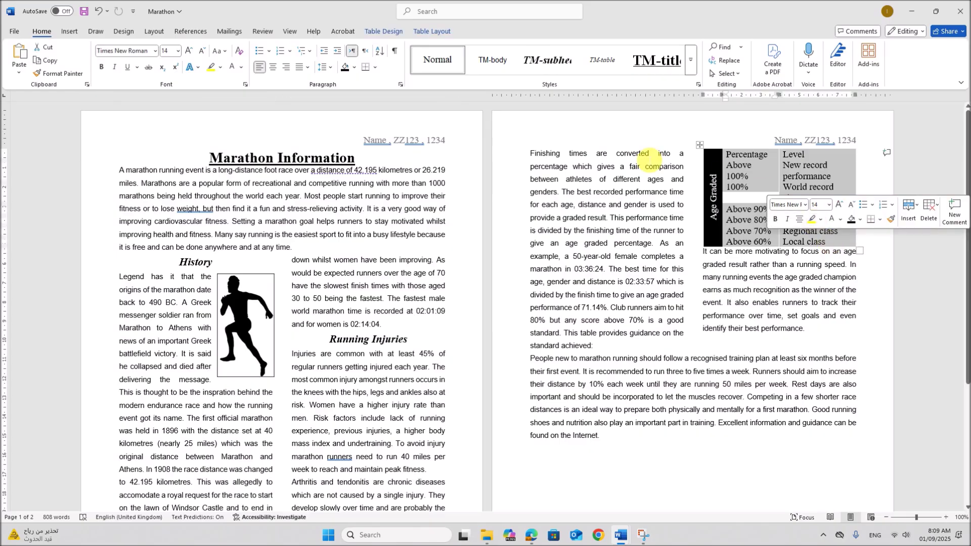
pyautogui.click(609, 62)
pyautogui.click(610, 62)
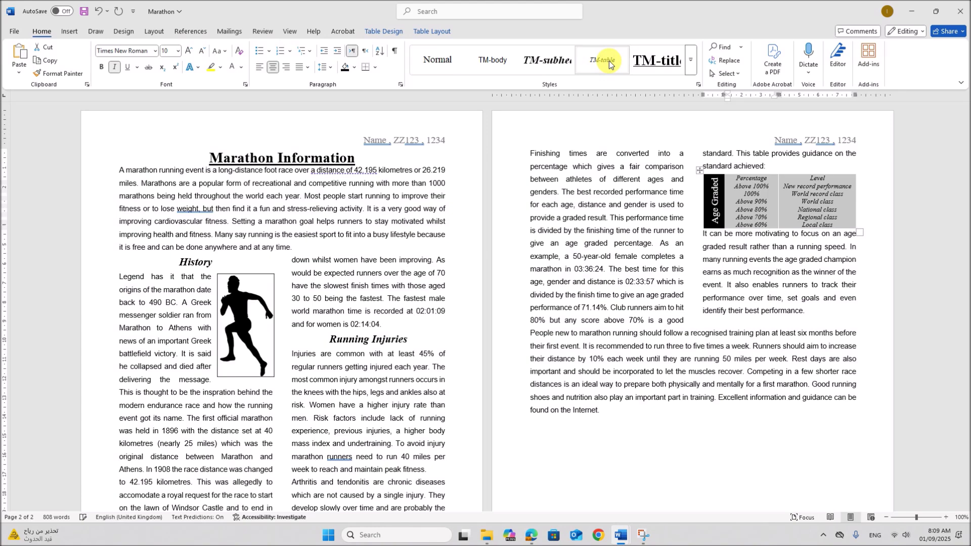
pyautogui.click(531, 539)
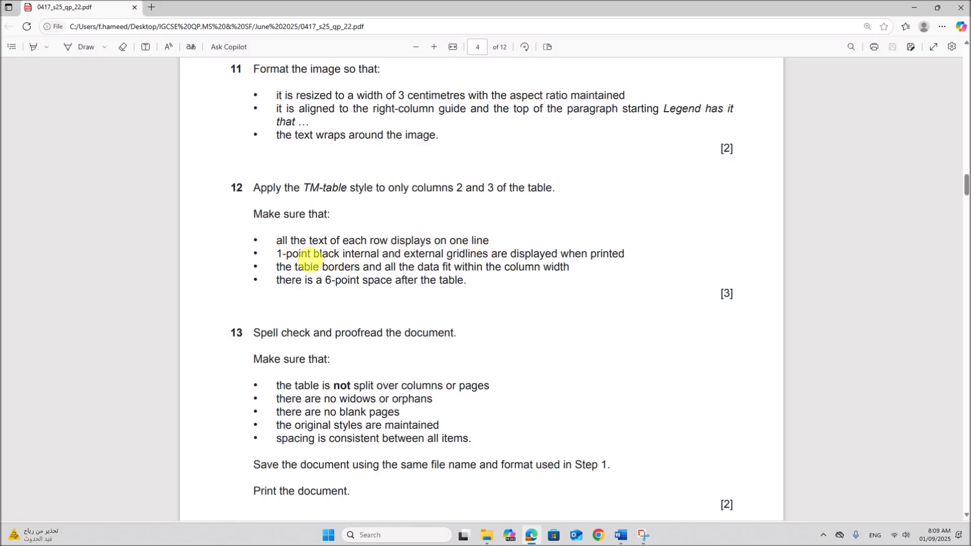
# Highlight question 12's gridline requirement in the exam paper, then return to Marathon.
pyautogui.moveTo(323, 254); pyautogui.dragTo(624, 268)
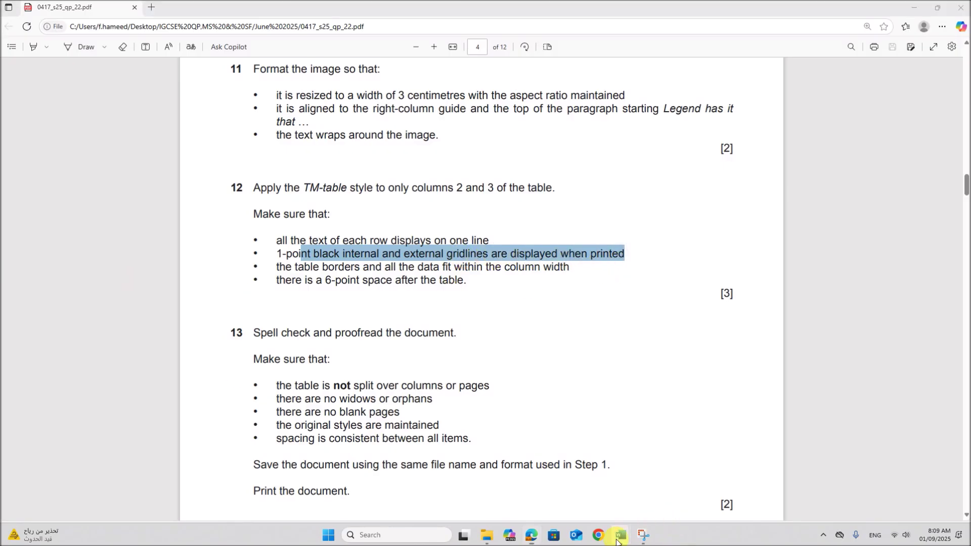
pyautogui.moveTo(621, 535)
pyautogui.click(650, 506)
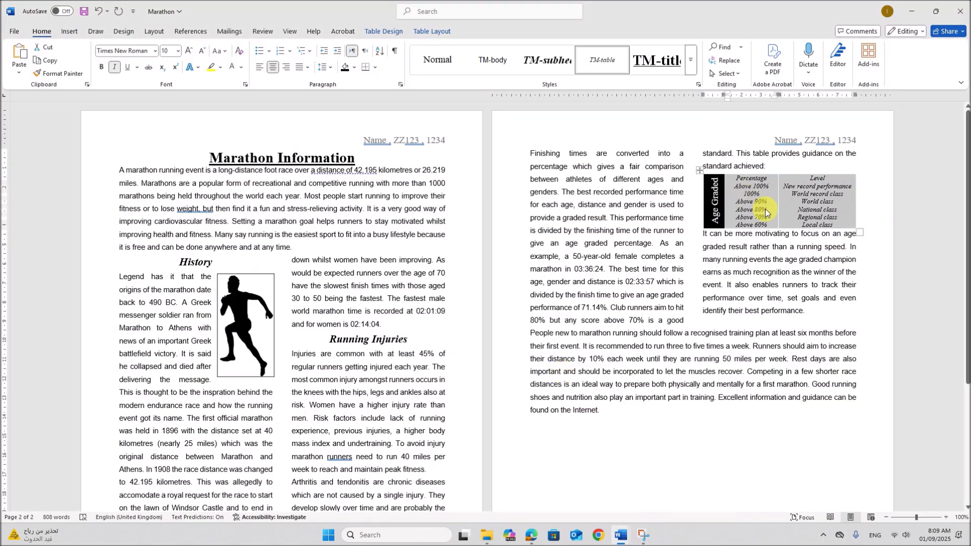
# Select the Age Graded table and open Borders and Shading from Table Properties.
pyautogui.click(700, 171)
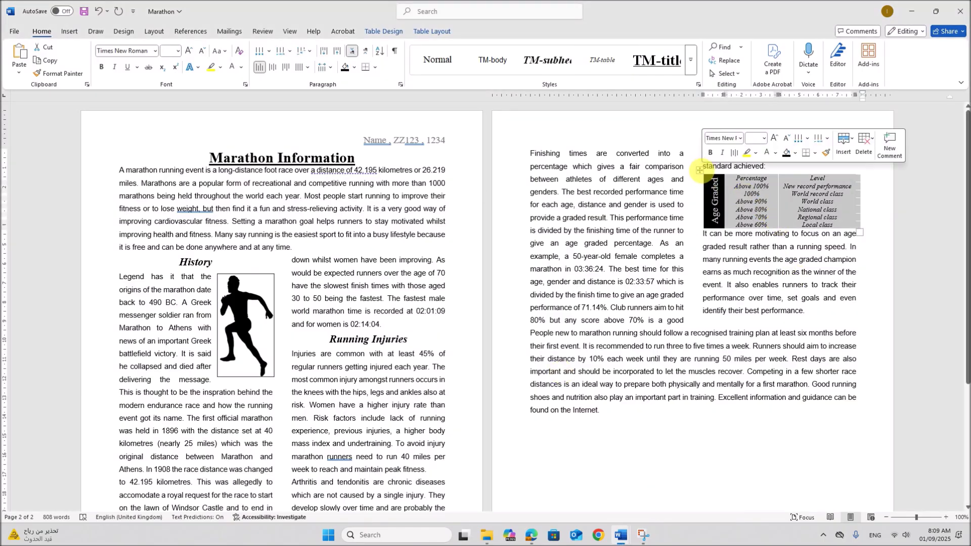
pyautogui.click(375, 69)
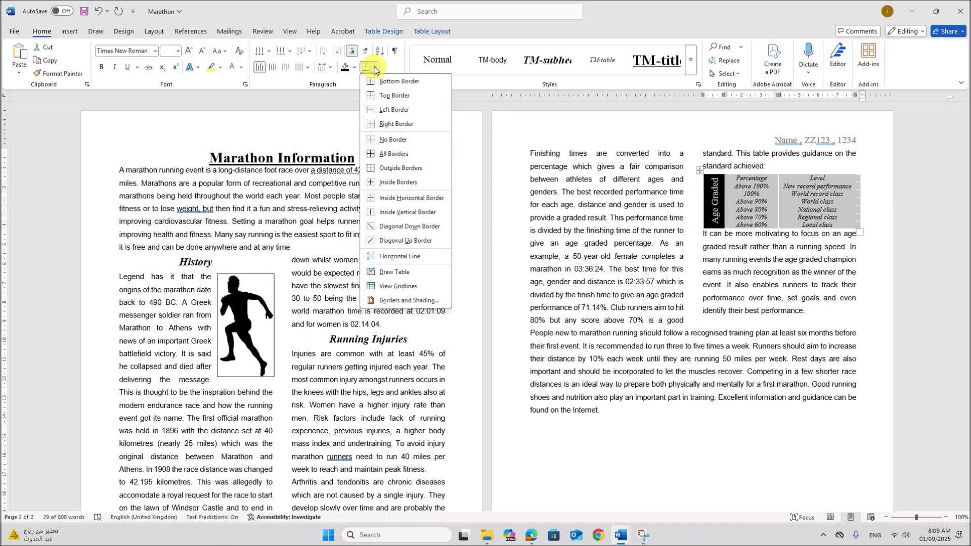
pyautogui.rightClick(734, 200)
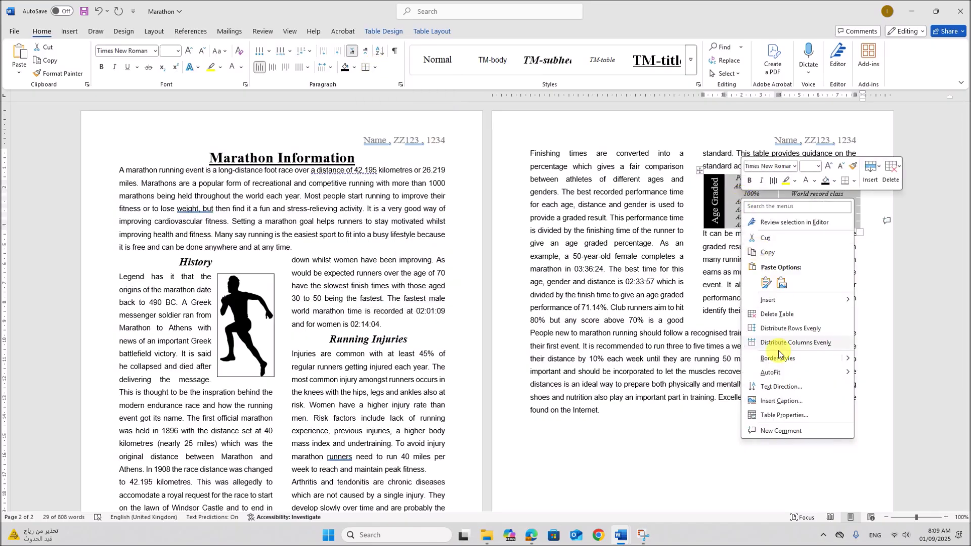
pyautogui.click(799, 415)
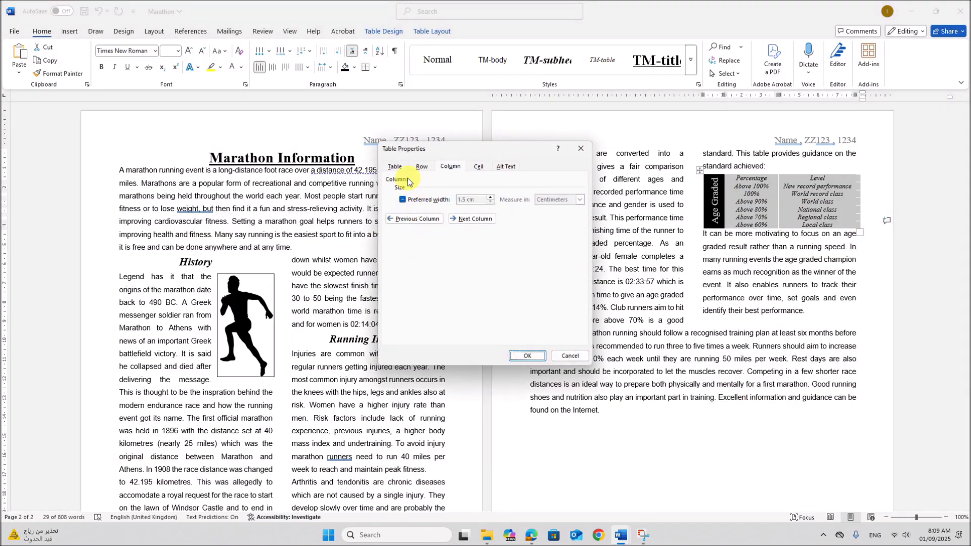
pyautogui.click(397, 169)
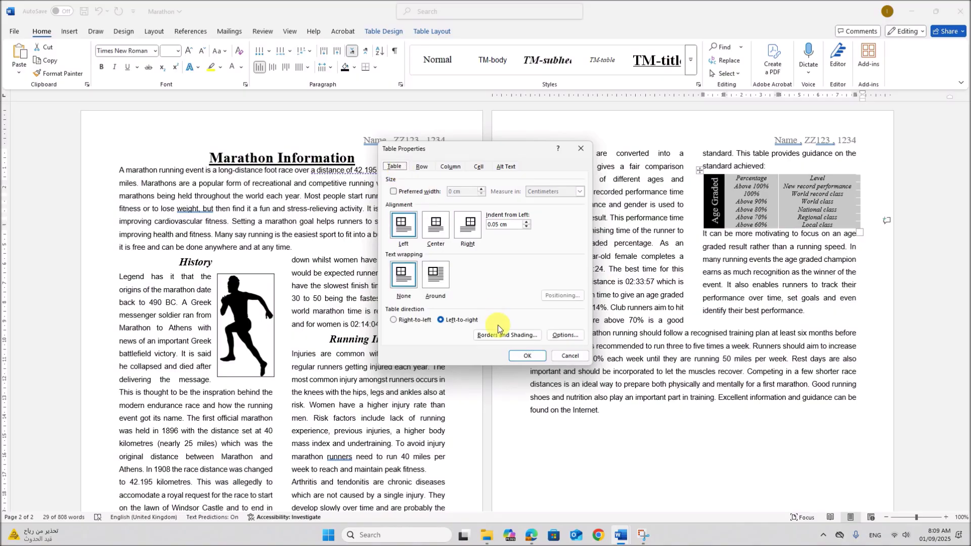
pyautogui.click(486, 334)
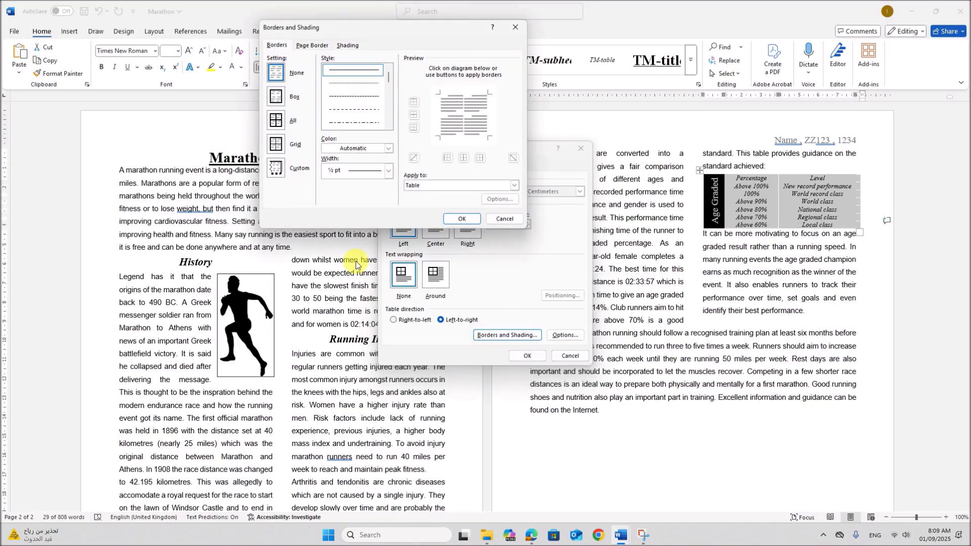
# Apply All borders at 1 pt width, confirm both dialogs, and check the gridlines.
pyautogui.click(281, 124)
pyautogui.click(340, 171)
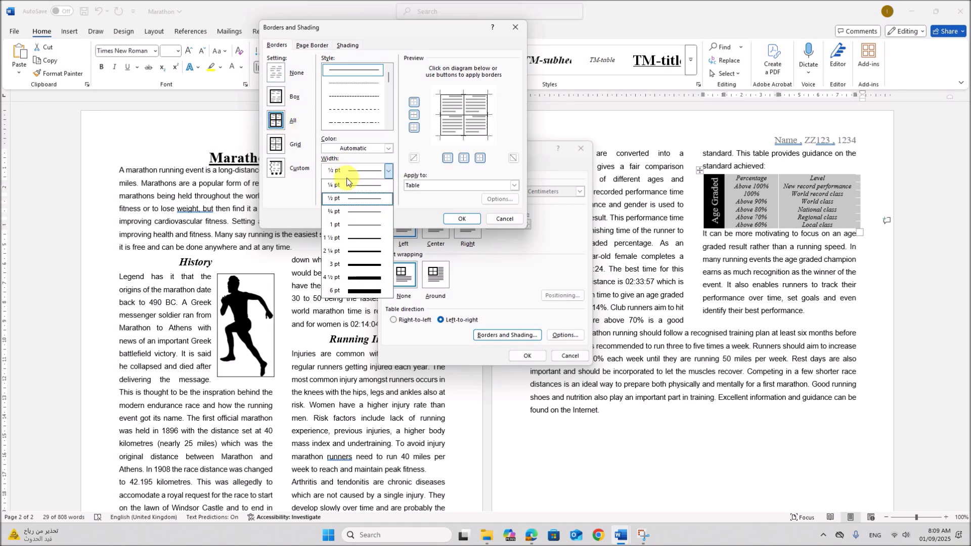
pyautogui.click(342, 219)
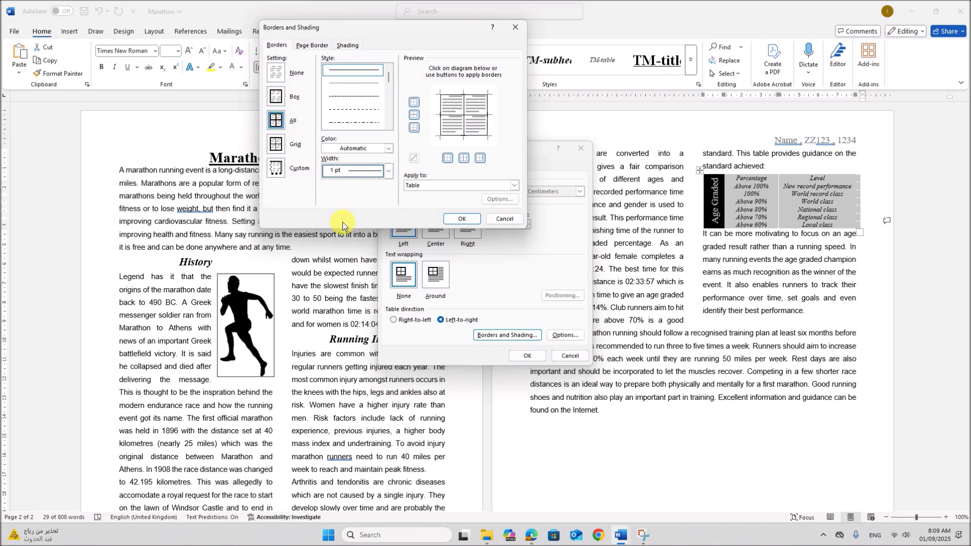
pyautogui.click(461, 221)
pyautogui.click(527, 356)
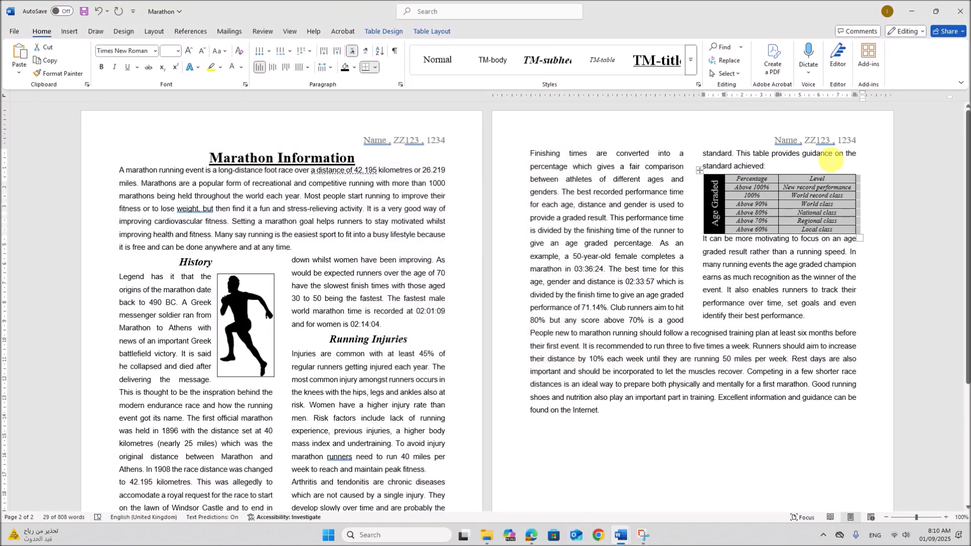
pyautogui.click(751, 191)
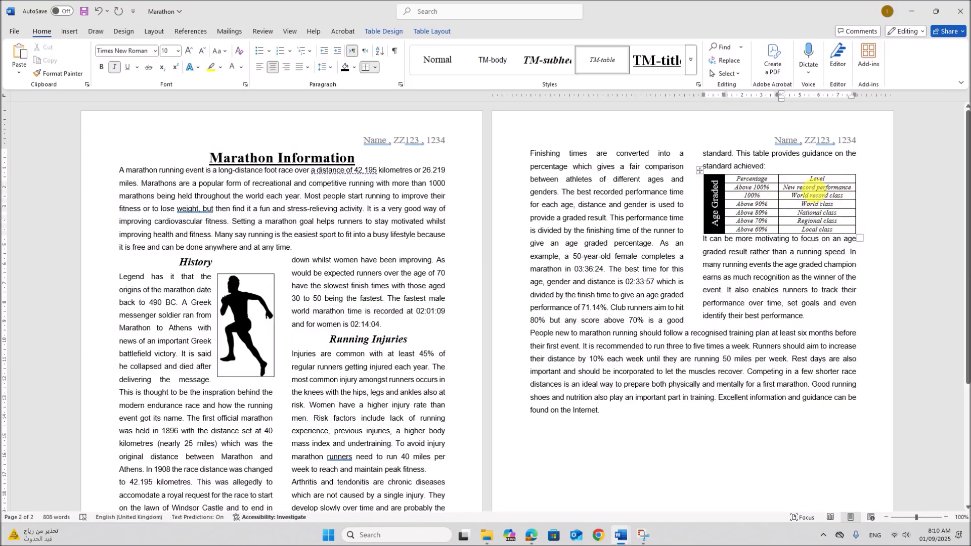
# Highlight the 6-point space requirement in the exam paper, then bring Marathon back.
pyautogui.click(530, 536)
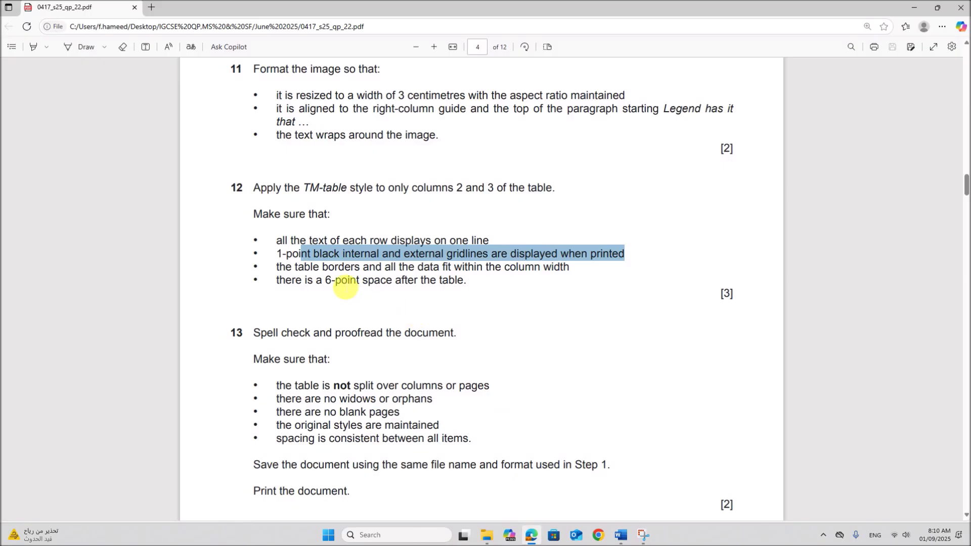
pyautogui.moveTo(279, 281); pyautogui.dragTo(460, 294)
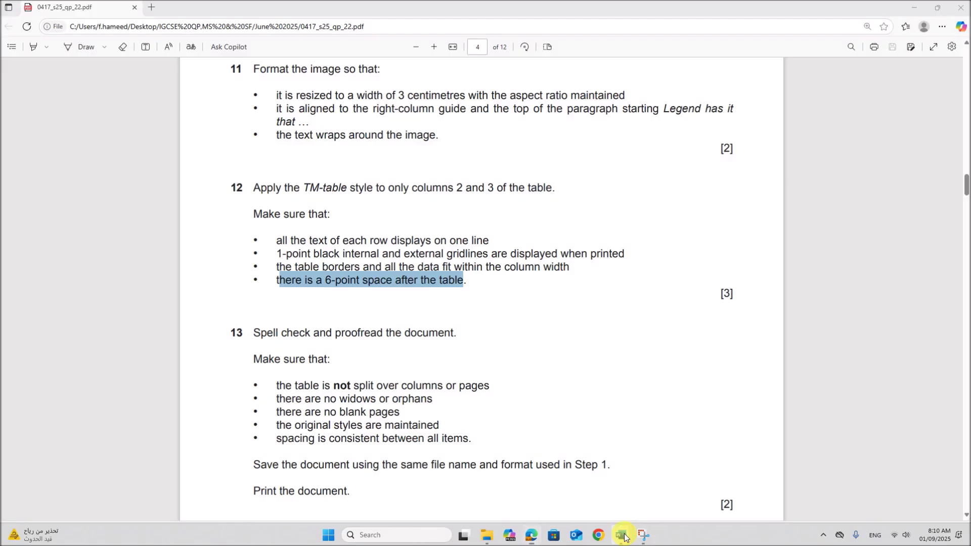
pyautogui.moveTo(621, 534)
pyautogui.click(689, 495)
# Set 6 pt Spacing Before on the paragraph below the Age Graded table.
pyautogui.click(712, 302)
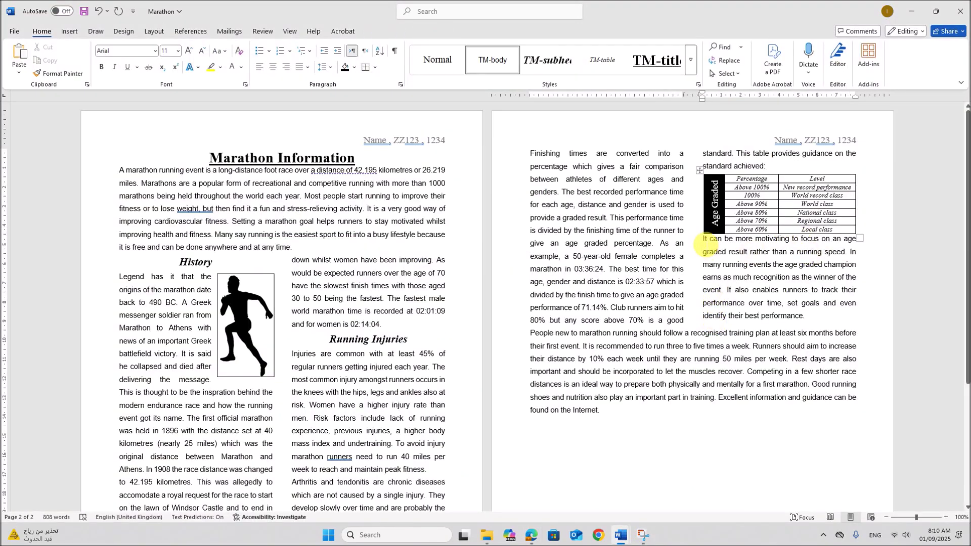
pyautogui.moveTo(706, 240); pyautogui.dragTo(809, 319)
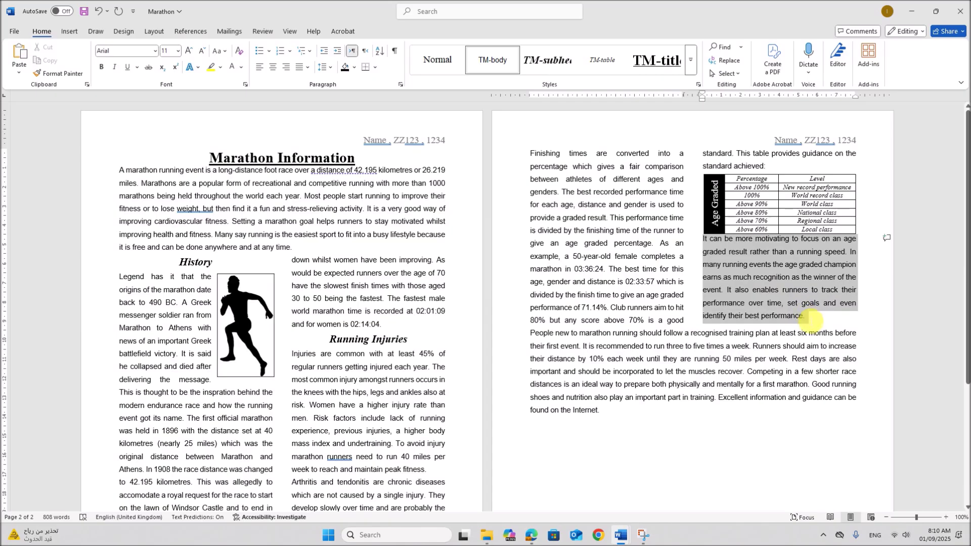
pyautogui.rightClick(748, 278)
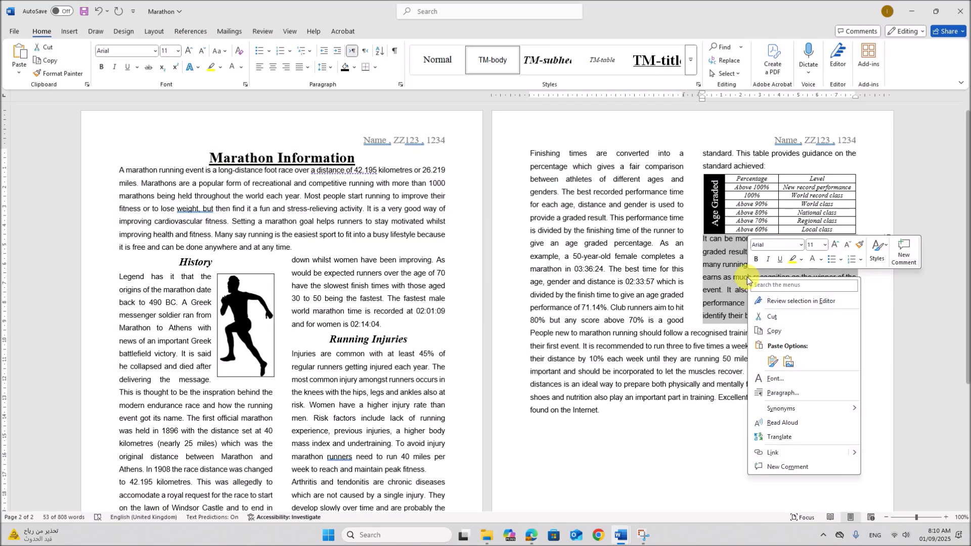
pyautogui.click(779, 394)
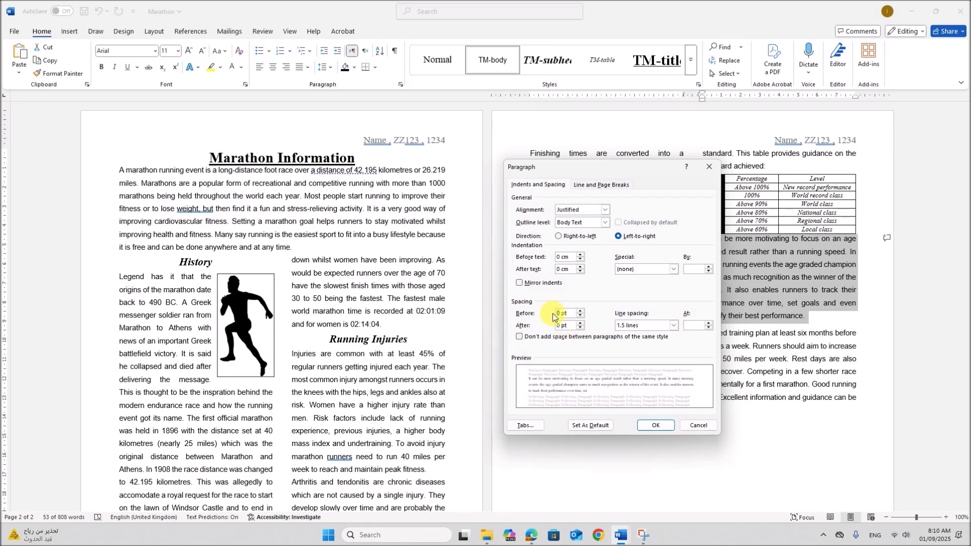
pyautogui.click(656, 427)
pyautogui.click(745, 306)
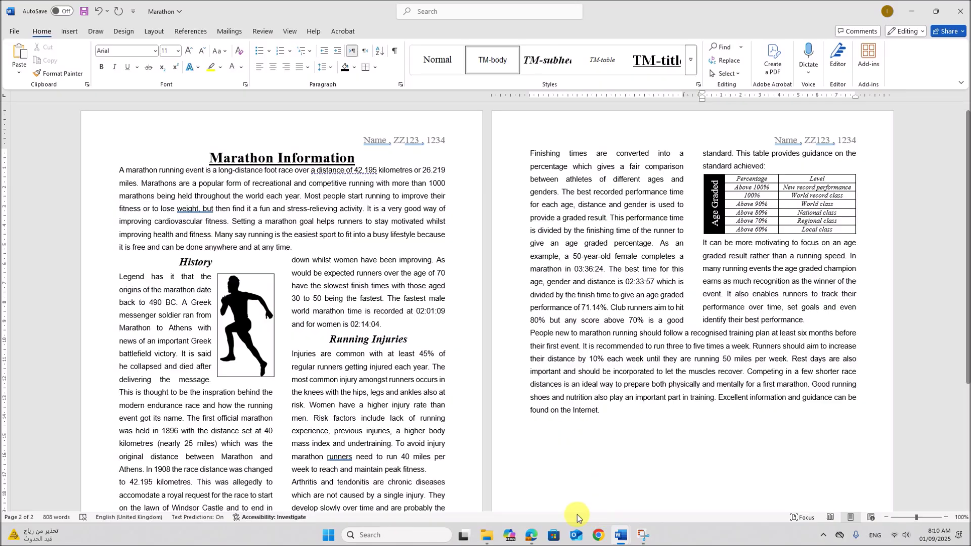
pyautogui.click(525, 535)
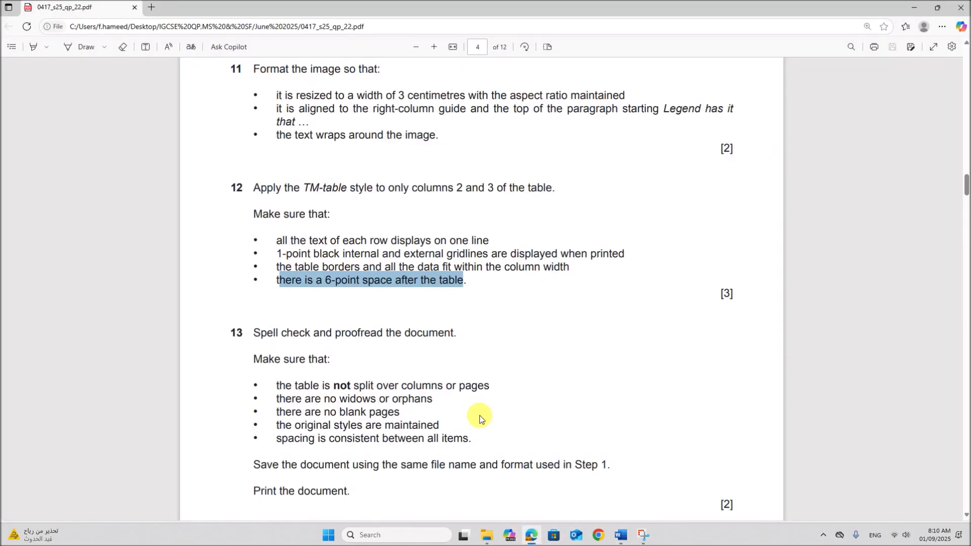
# Scroll to question 13's proofreading requirements, then return to Marathon with the cursor at the start.
pyautogui.scroll(-3, 472, 404)
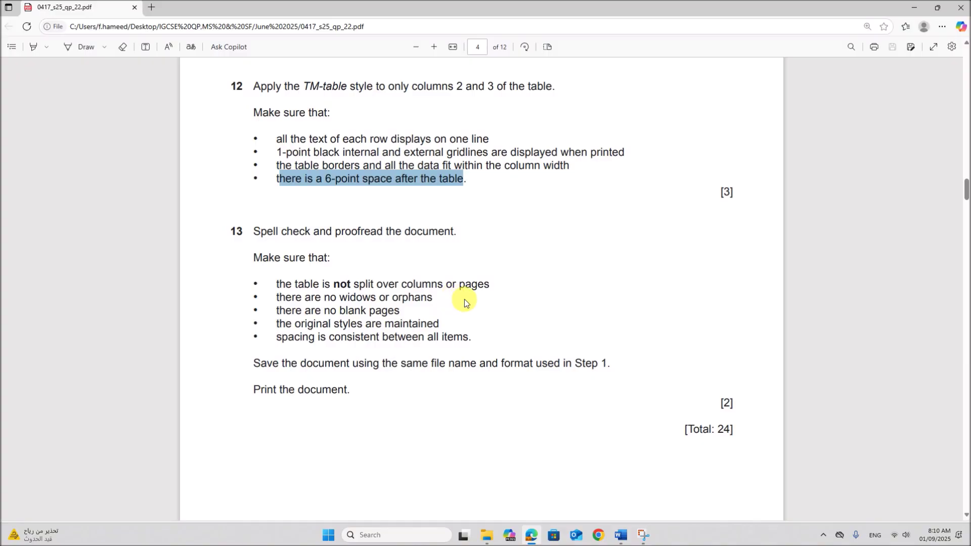
pyautogui.click(621, 535)
pyautogui.click(566, 488)
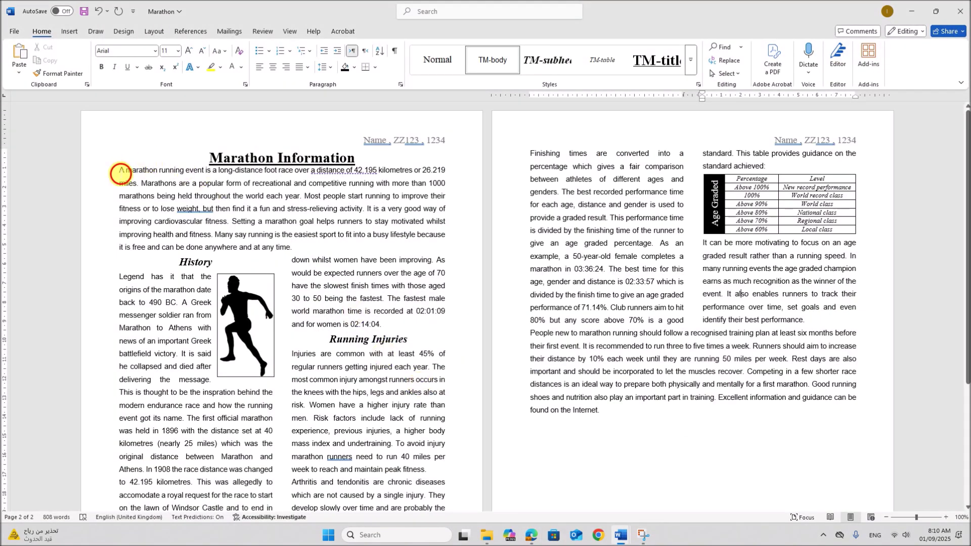
pyautogui.click(121, 174)
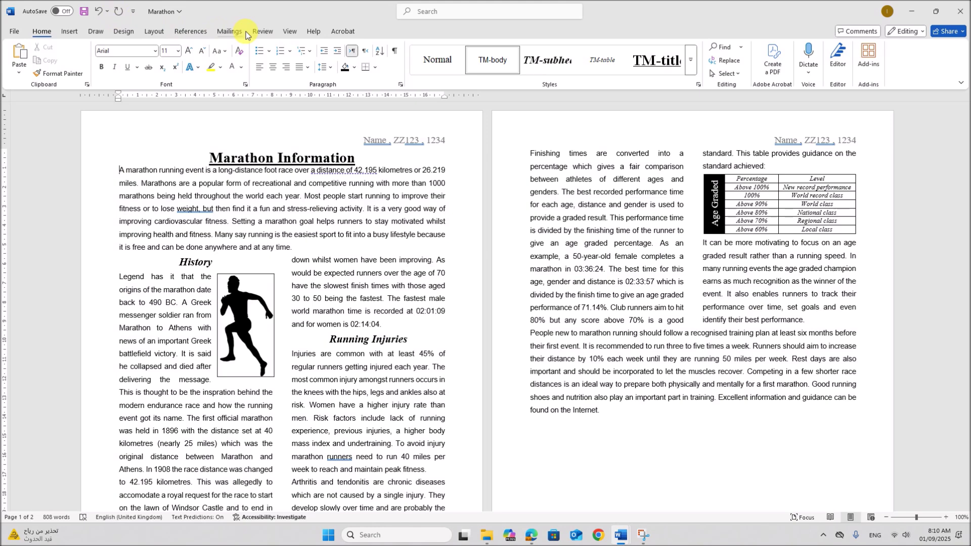
# Run Spelling and Grammar from the Review tab, confirm no issues, and close the Editor pane.
pyautogui.click(263, 31)
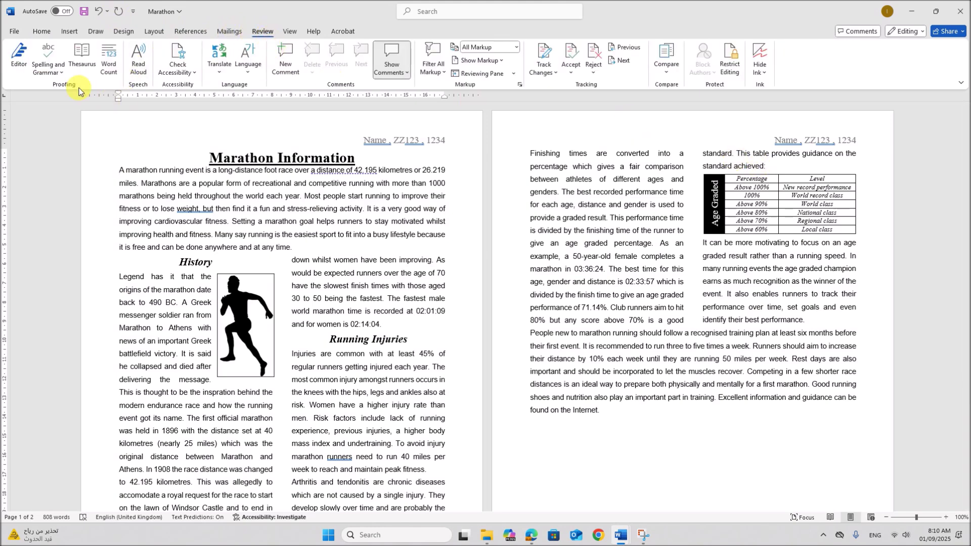
pyautogui.click(49, 71)
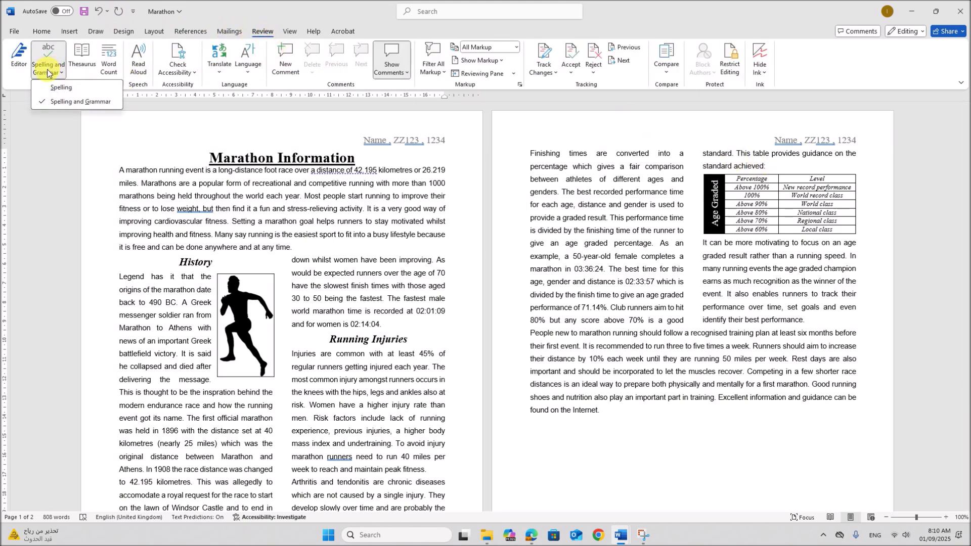
pyautogui.click(57, 88)
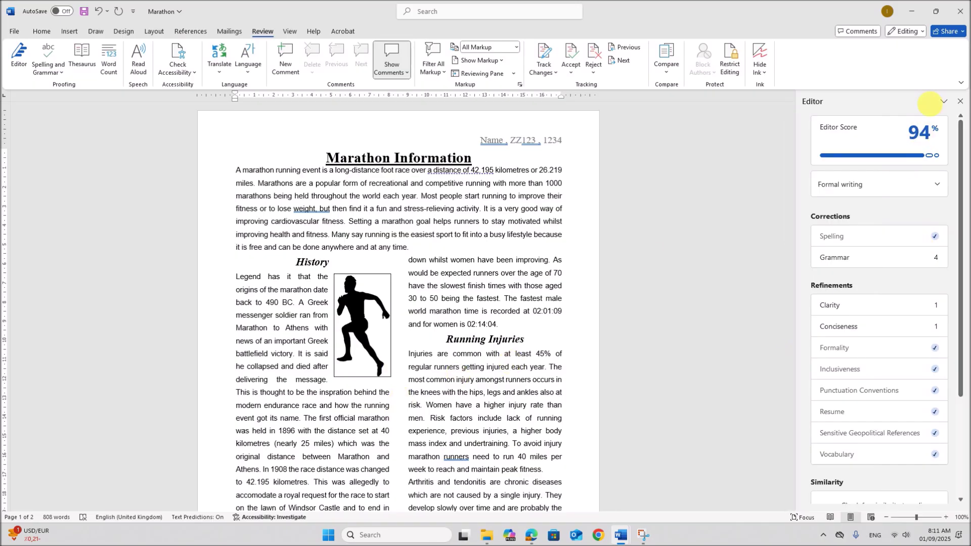
pyautogui.click(962, 104)
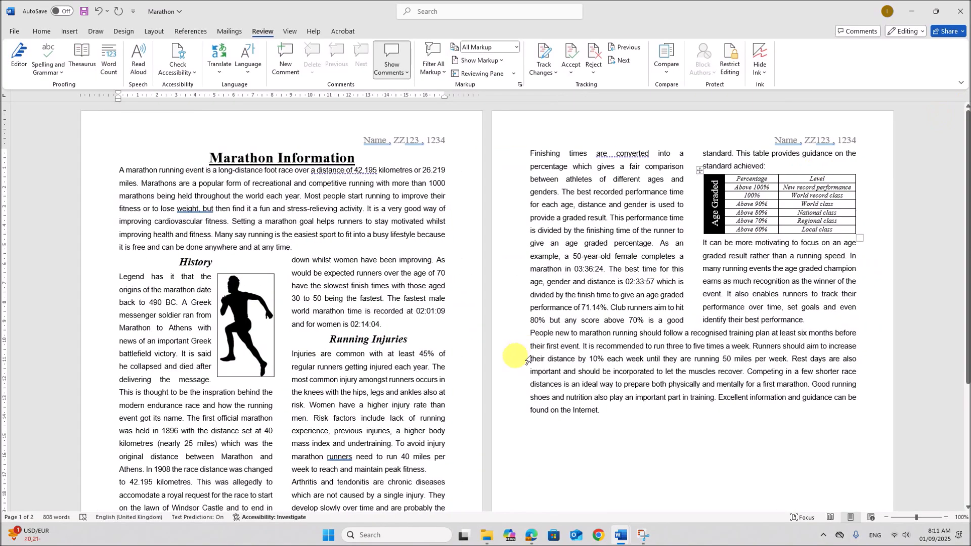
pyautogui.scroll(-5, 513, 351)
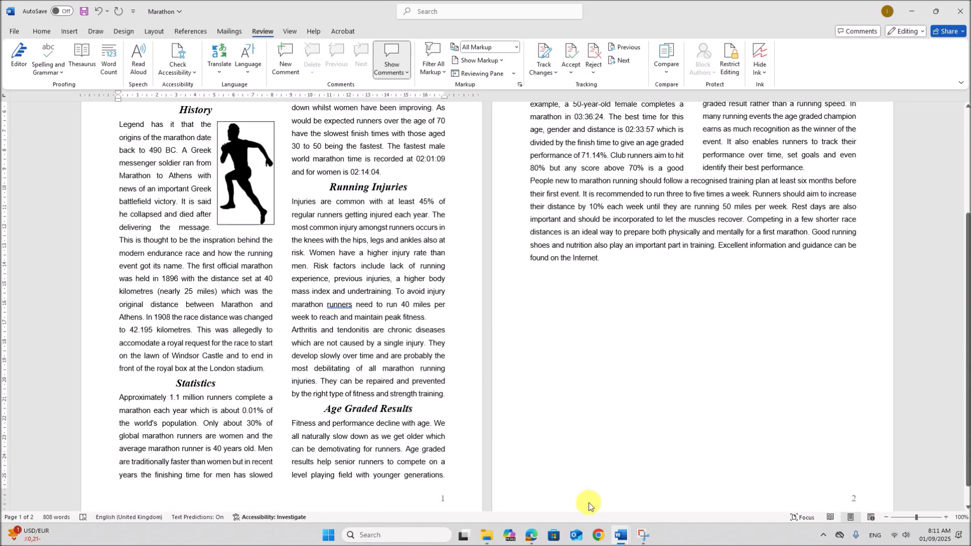
pyautogui.click(531, 535)
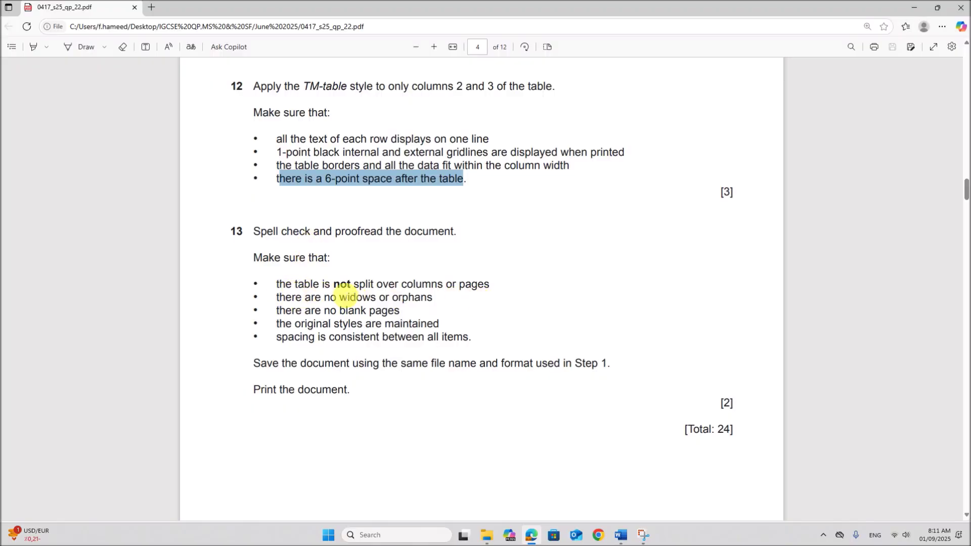
pyautogui.moveTo(330, 299); pyautogui.dragTo(427, 299)
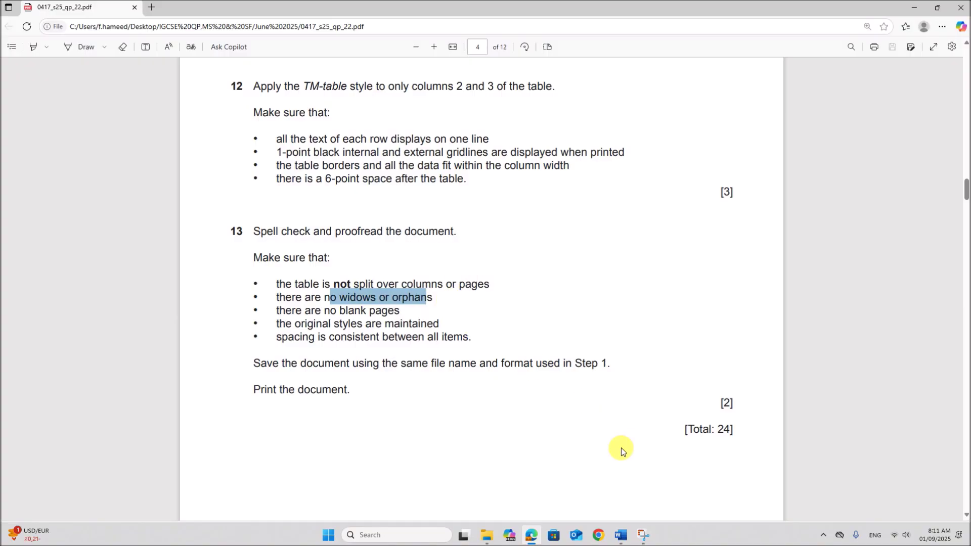
pyautogui.click(621, 534)
# Select all of Marathon and tick Widow/Orphan control under Line and Page Breaks.
pyautogui.click(688, 493)
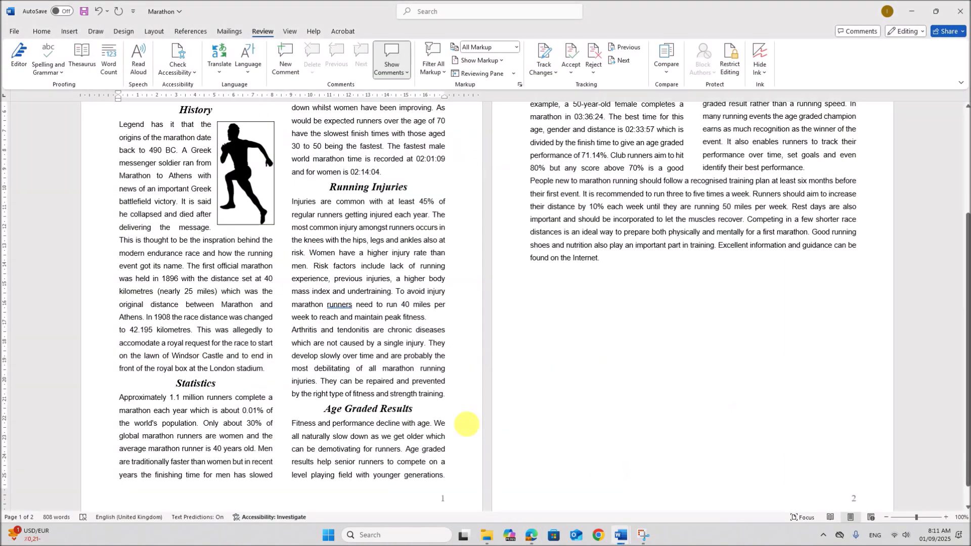
pyautogui.scroll(-5, 430, 407)
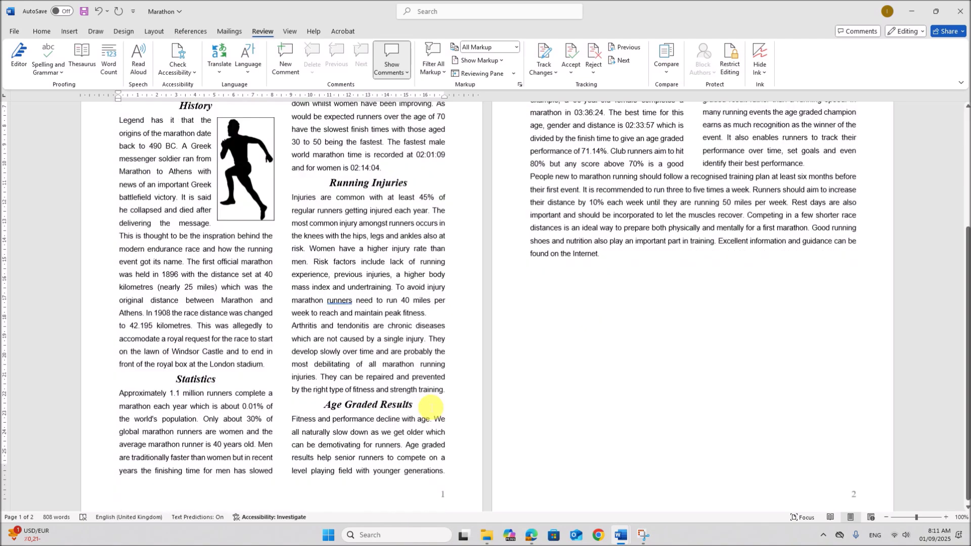
pyautogui.scroll(6, 819, 342)
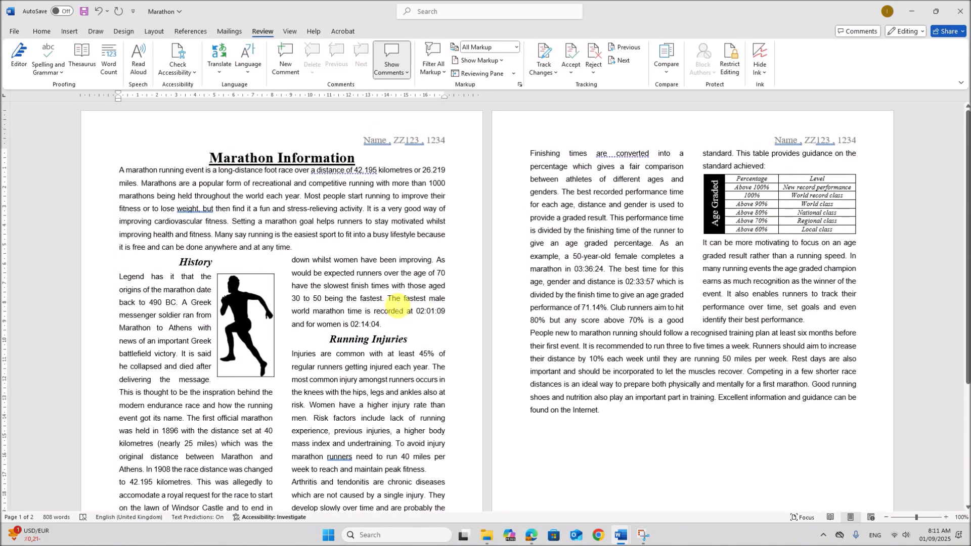
pyautogui.hotkey('ctrl', 'a')
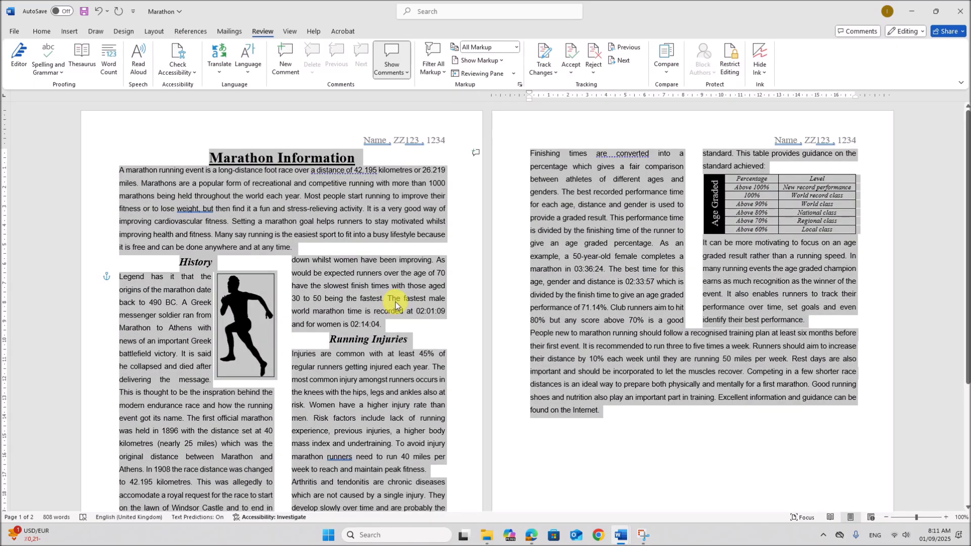
pyautogui.rightClick(559, 242)
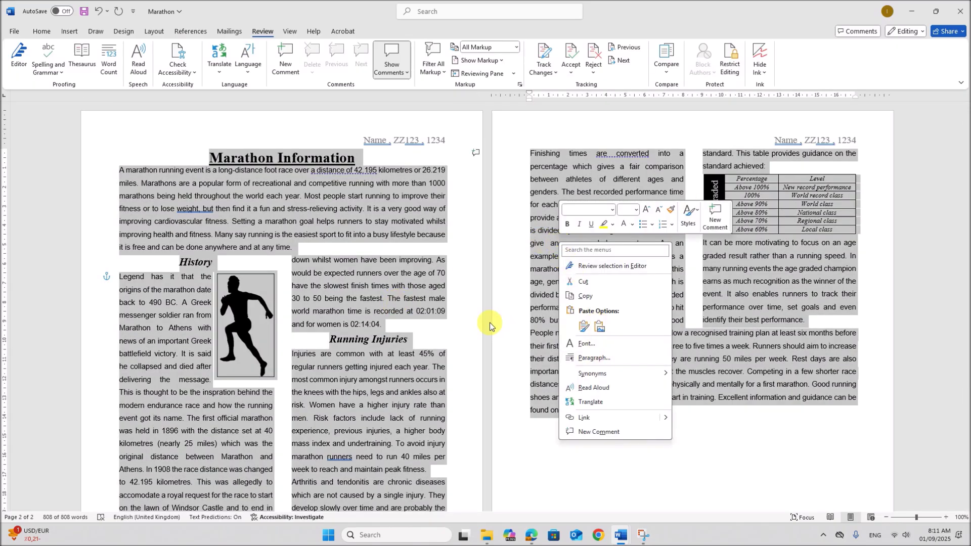
pyautogui.click(592, 358)
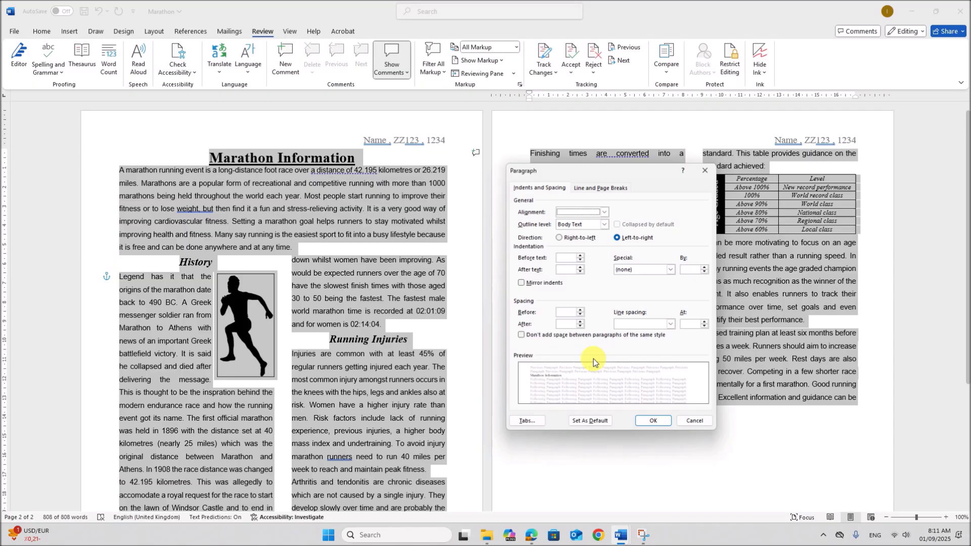
pyautogui.click(604, 187)
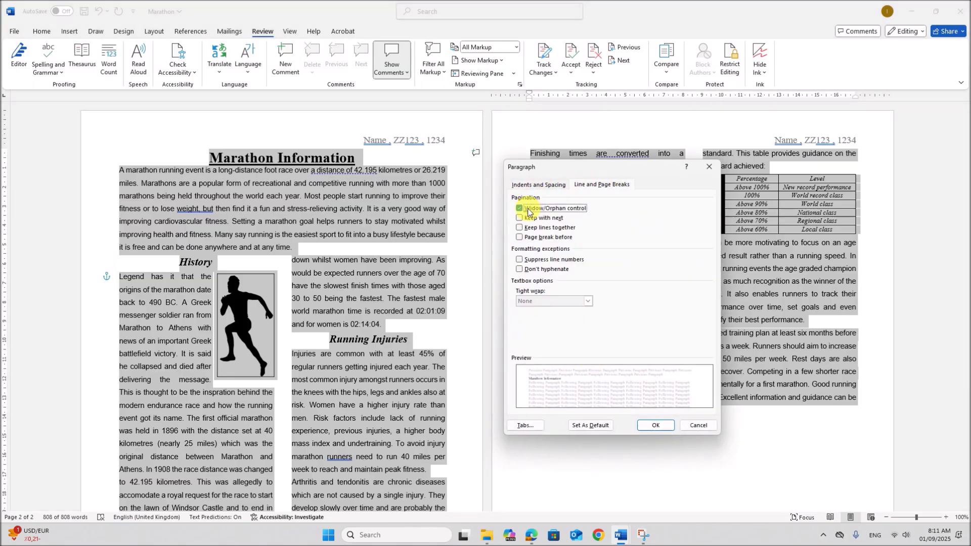
pyautogui.click(658, 426)
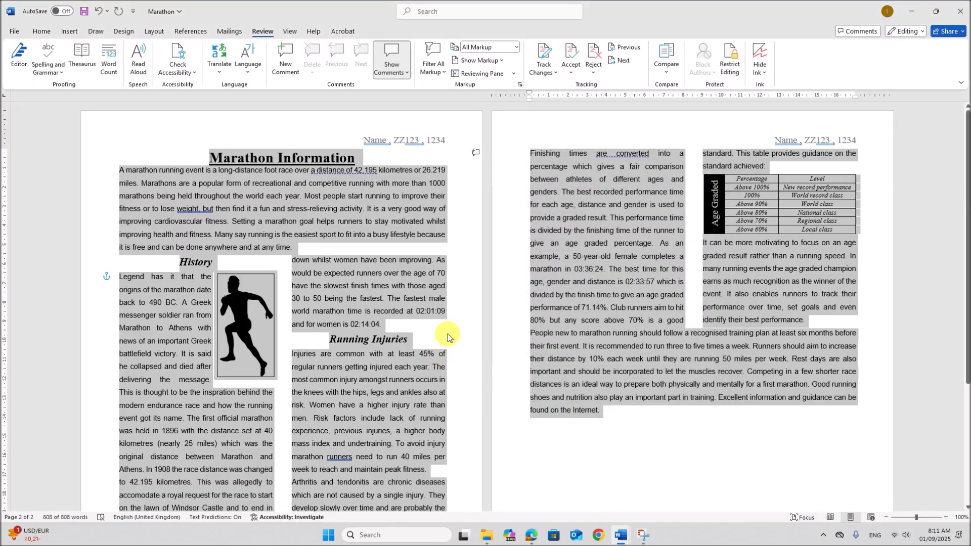
pyautogui.scroll(-3, 447, 338)
pyautogui.click(620, 339)
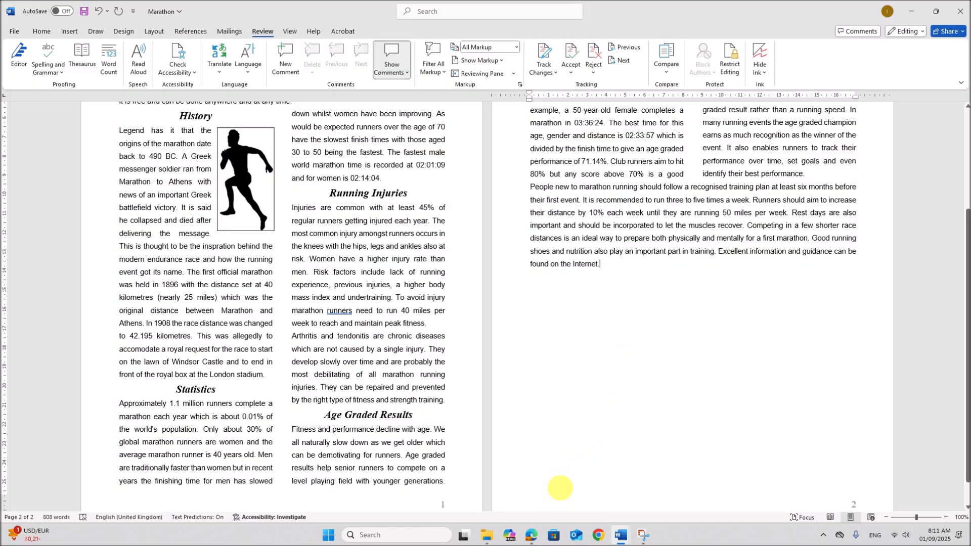
pyautogui.click(531, 535)
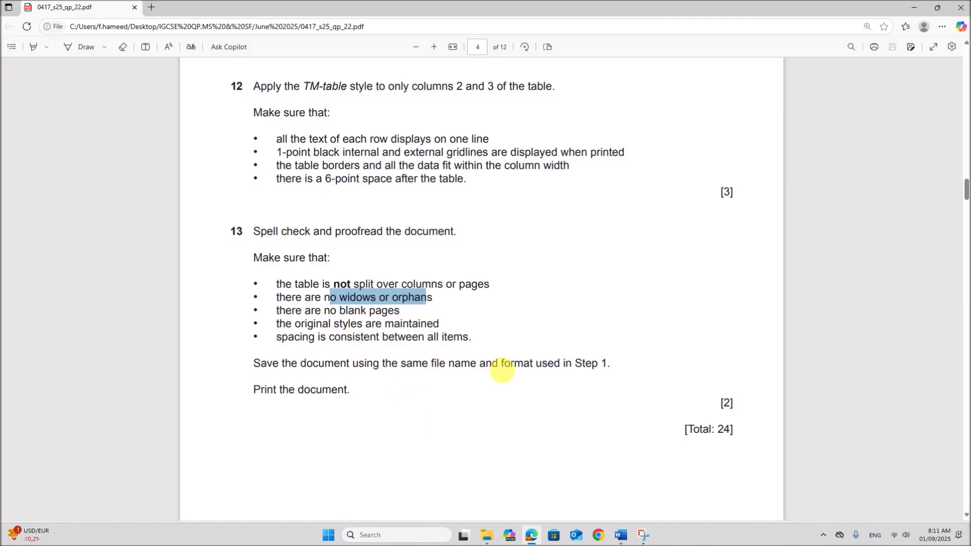
pyautogui.click(334, 399)
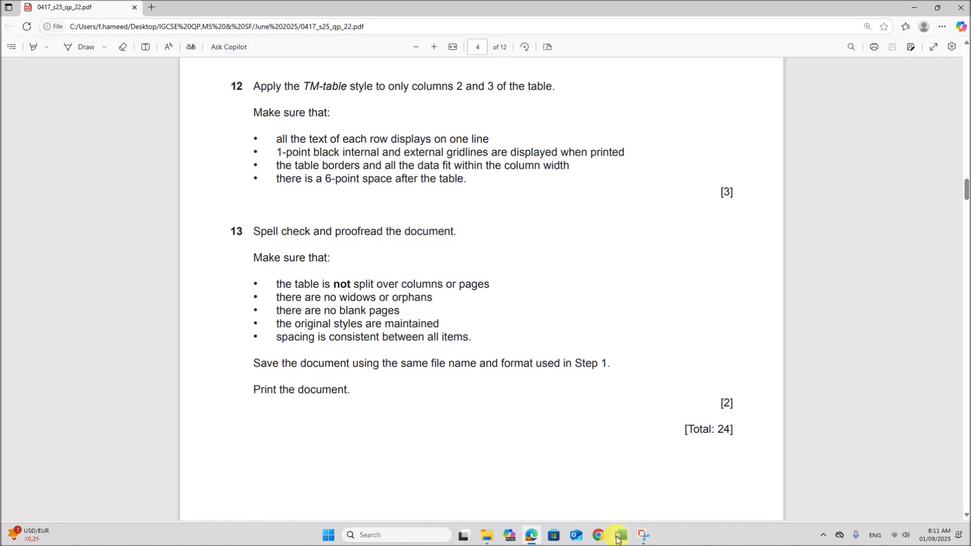
pyautogui.moveTo(618, 540)
pyautogui.click(644, 513)
pyautogui.scroll(5, 390, 457)
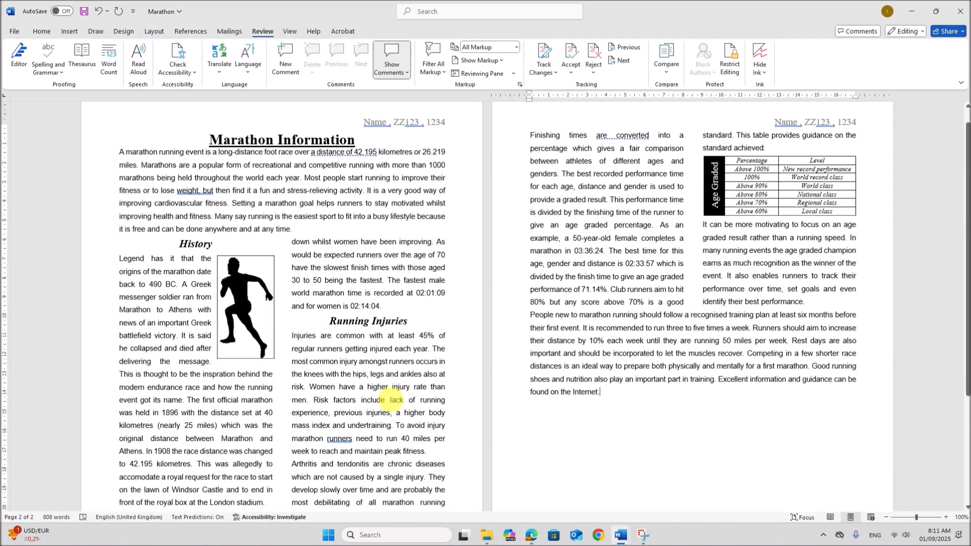
# Preview Marathon's two pages in File > Print, then leave the preview.
pyautogui.scroll(-3, 391, 397)
pyautogui.scroll(4, 394, 384)
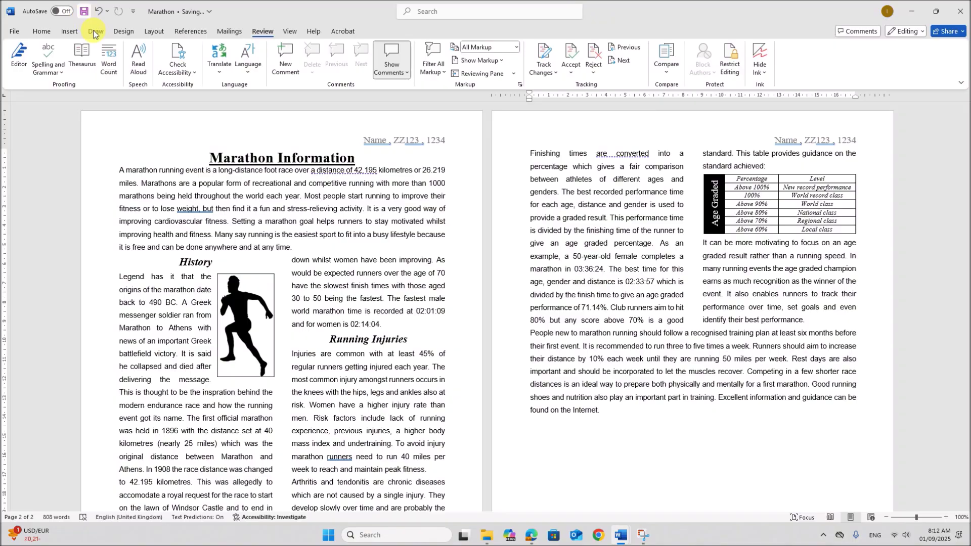
pyautogui.click(19, 34)
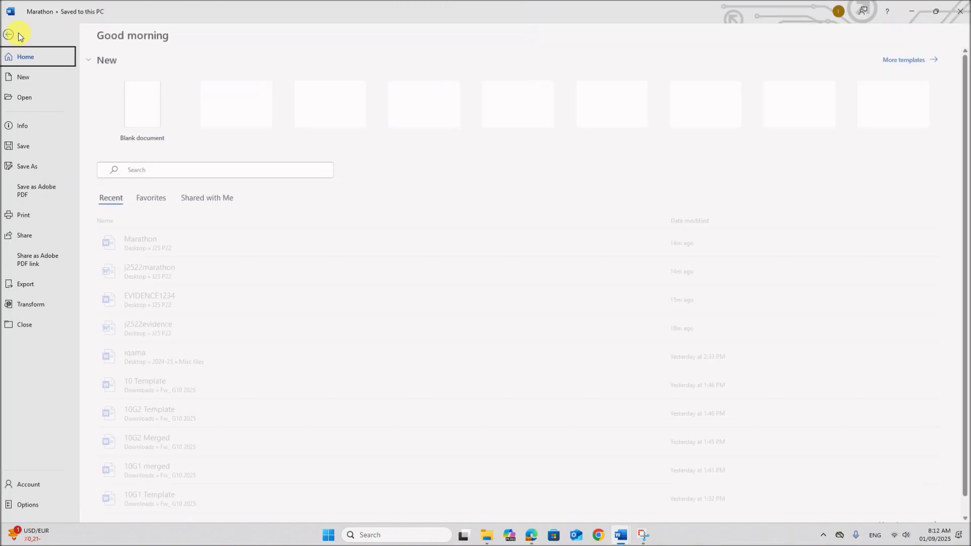
pyautogui.click(26, 216)
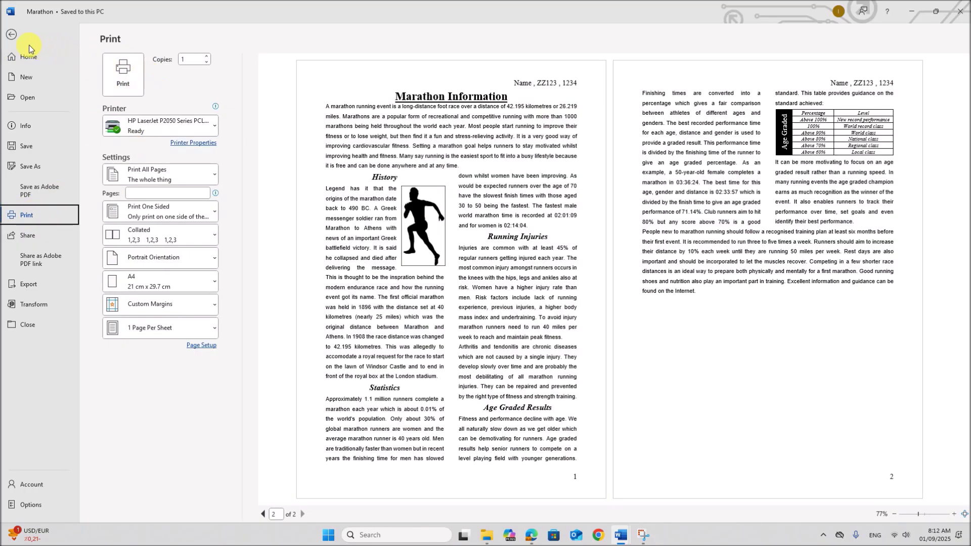
pyautogui.click(13, 36)
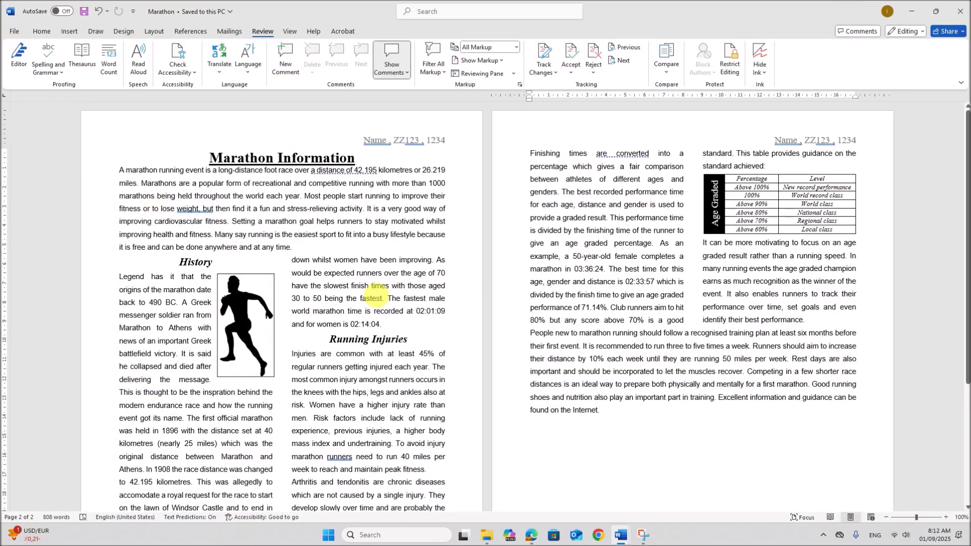
# Switch to the exam paper and scroll to Task 3, question 14.
pyautogui.scroll(-5, 354, 303)
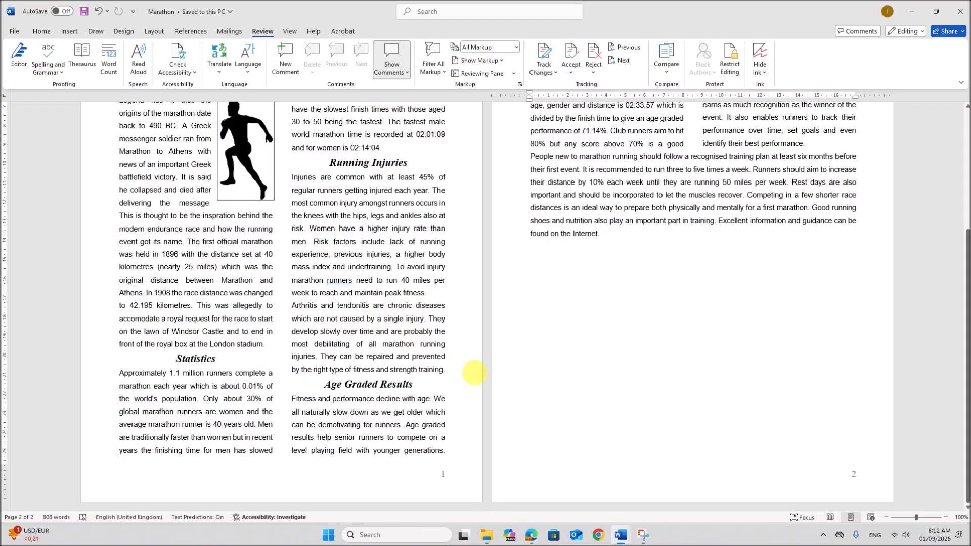
pyautogui.scroll(1, 460, 408)
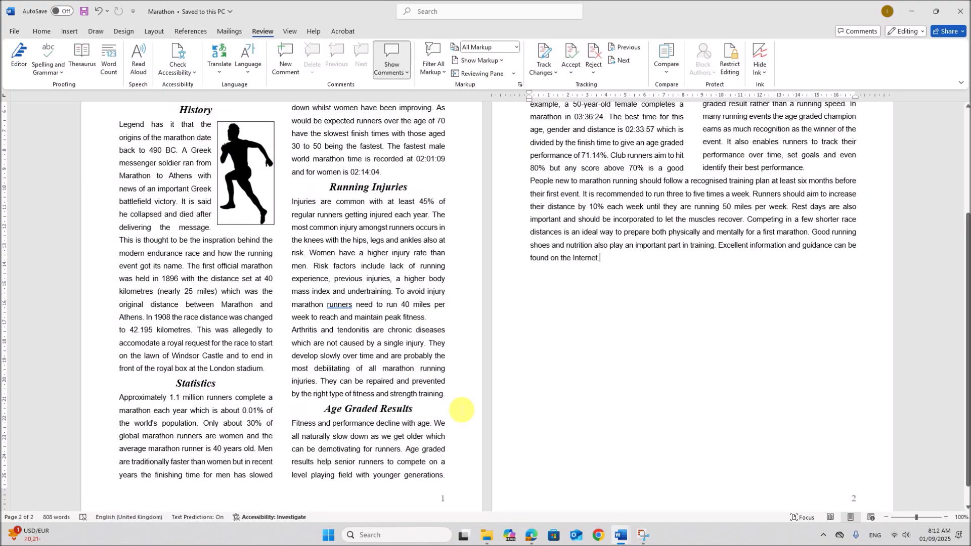
pyautogui.scroll(4, 461, 410)
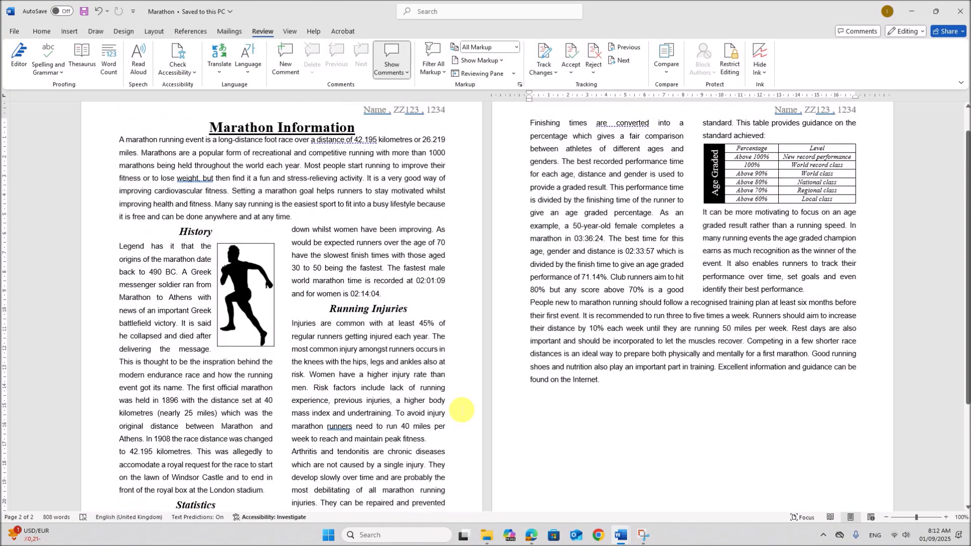
pyautogui.click(532, 540)
pyautogui.scroll(-6, 490, 399)
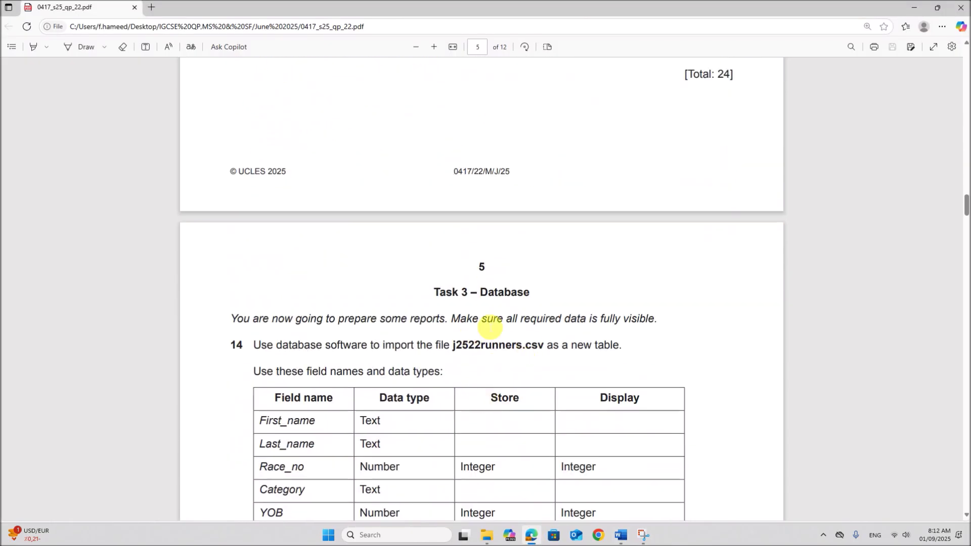
pyautogui.scroll(1, 447, 380)
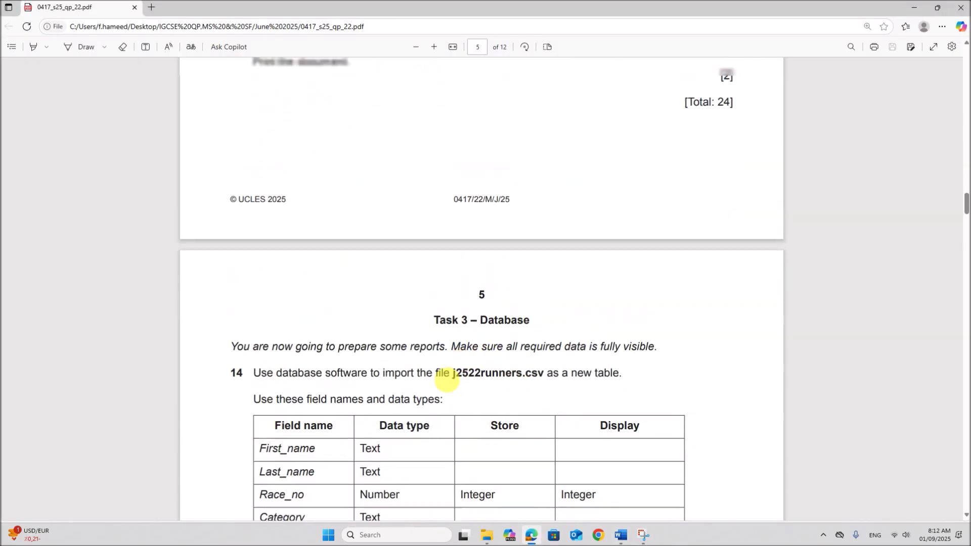